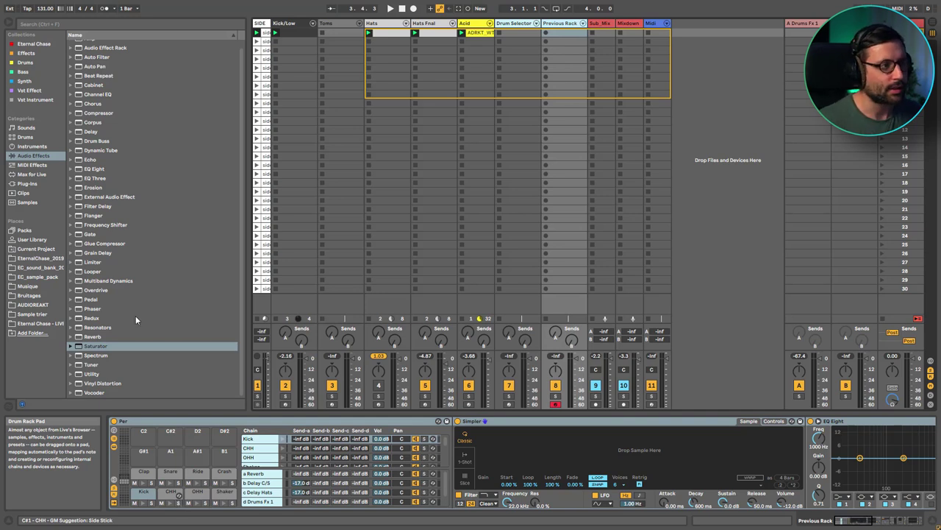
# Step: Review the devices on the Kick/Low, Toms, Hats Fnal, Previous Rack and Drum Selector tracks
pyautogui.click(286, 25)
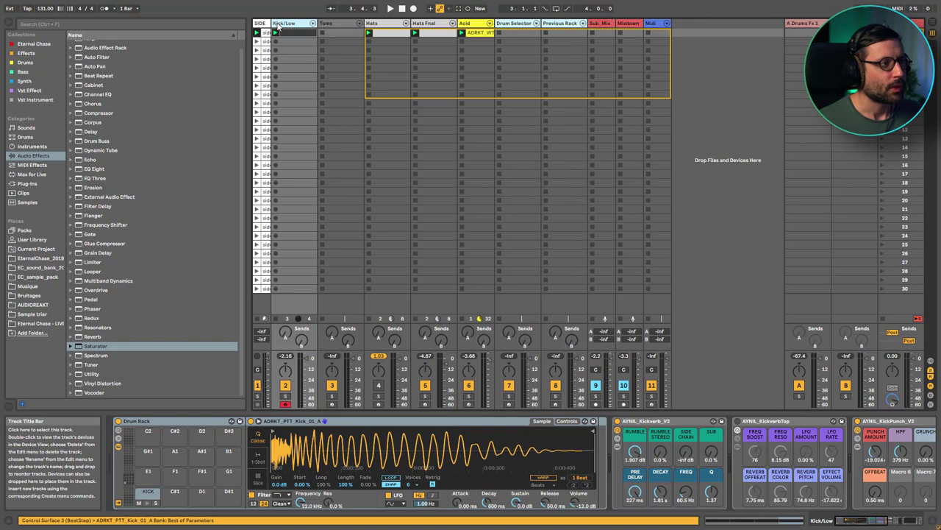
pyautogui.click(349, 25)
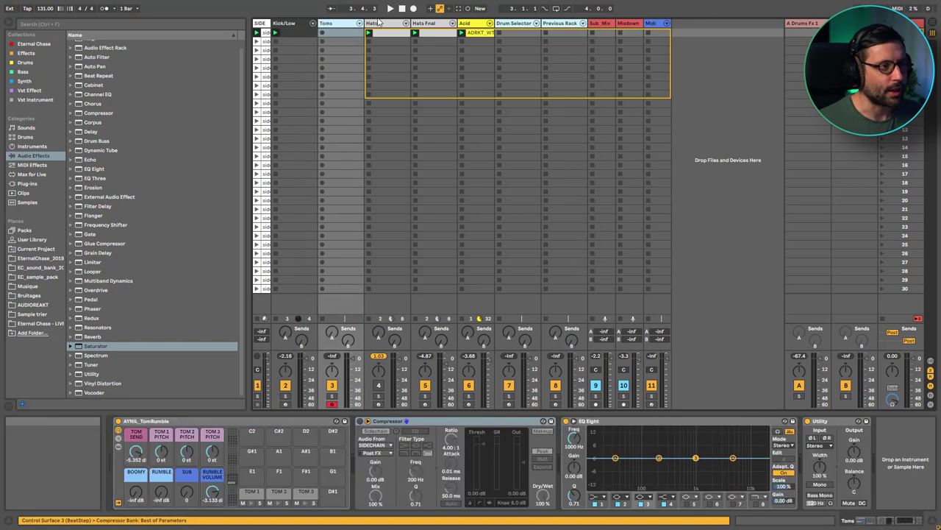
pyautogui.click(433, 23)
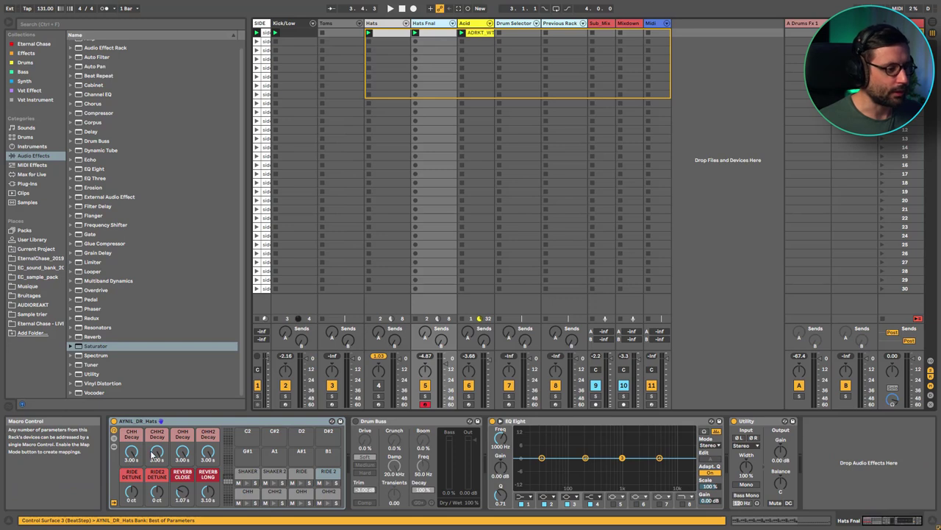
pyautogui.click(555, 23)
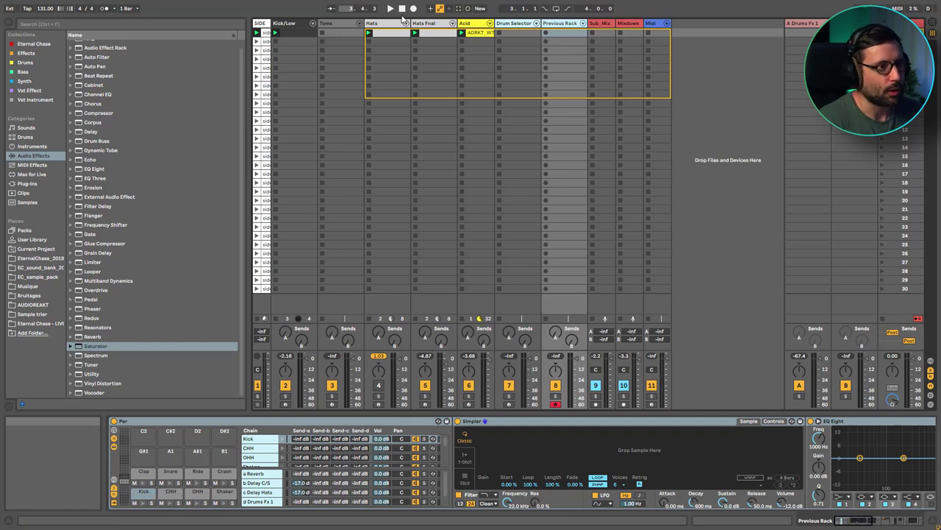
pyautogui.click(514, 23)
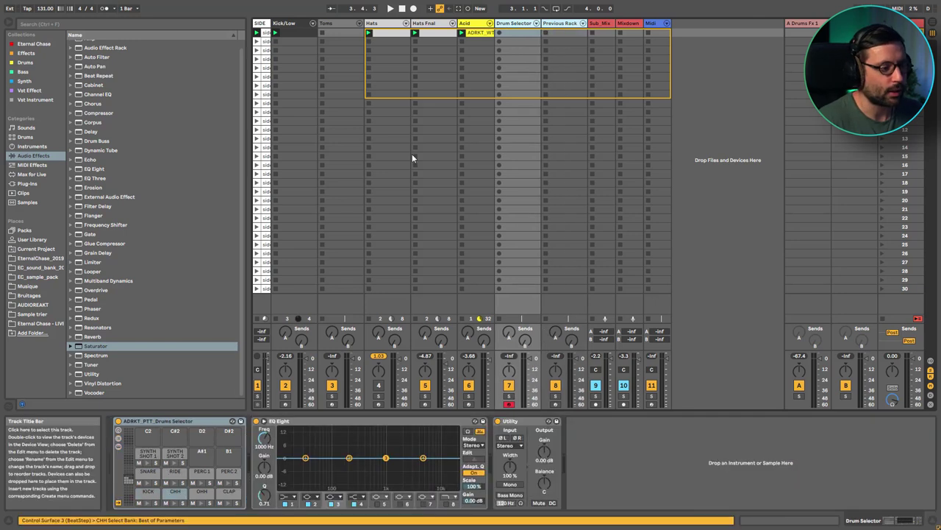
# Step: Show the device chains of the drum selector rack and try the KICK pad's sample selector macro
pyautogui.click(120, 447)
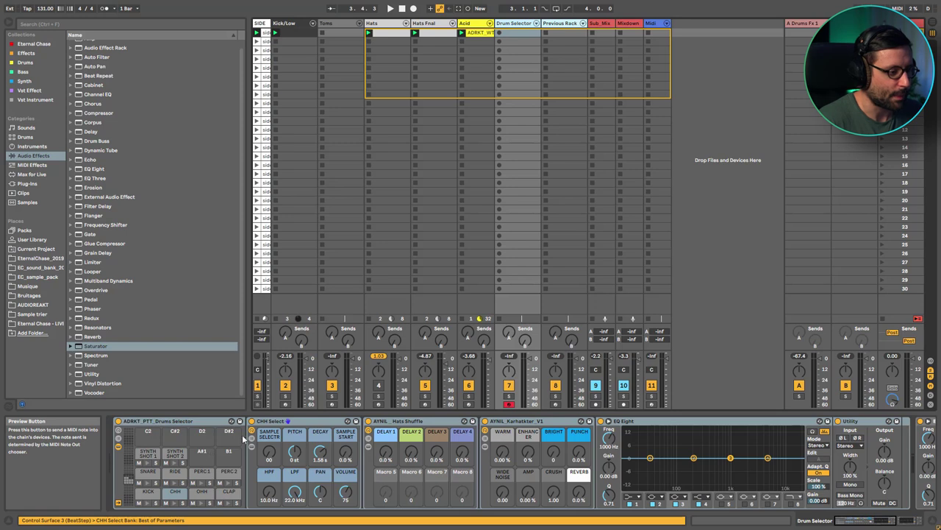
pyautogui.click(146, 493)
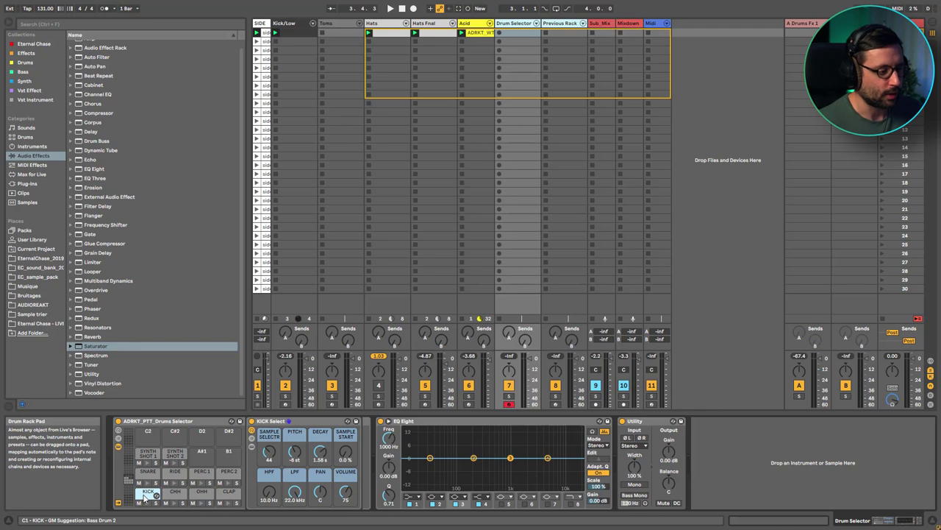
pyautogui.click(270, 452)
pyautogui.moveTo(270, 452); pyautogui.dragTo(295, 469)
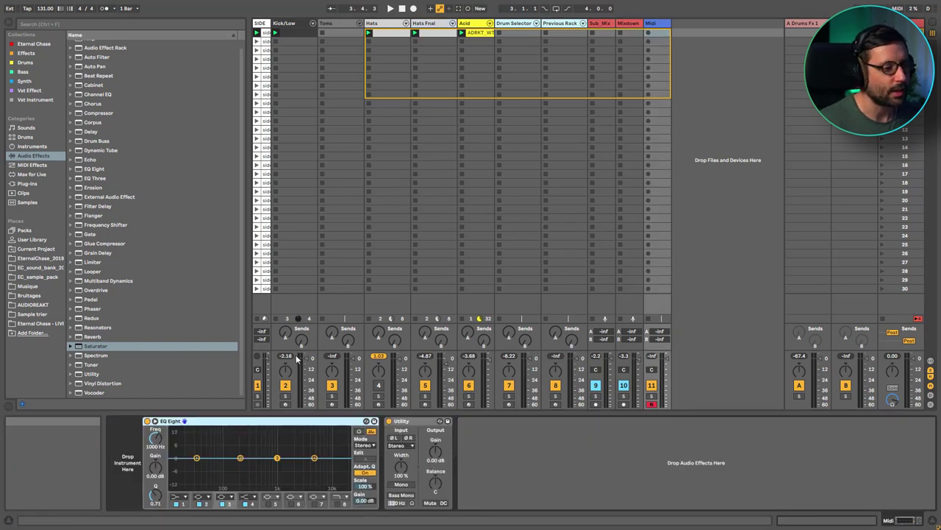
# Step: Solo the Hats and Hats Fnal tracks in turn to compare them during playback, then end the solo
pyautogui.click(380, 396)
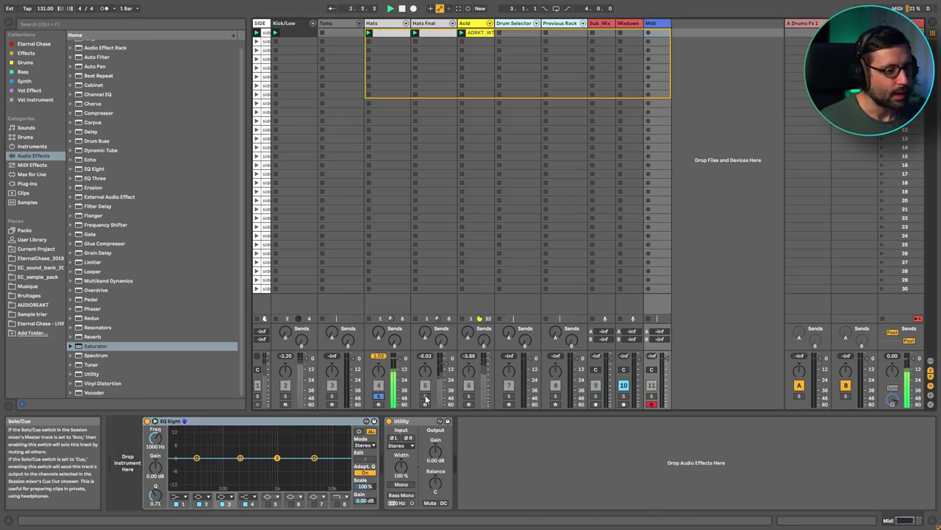
pyautogui.click(425, 399)
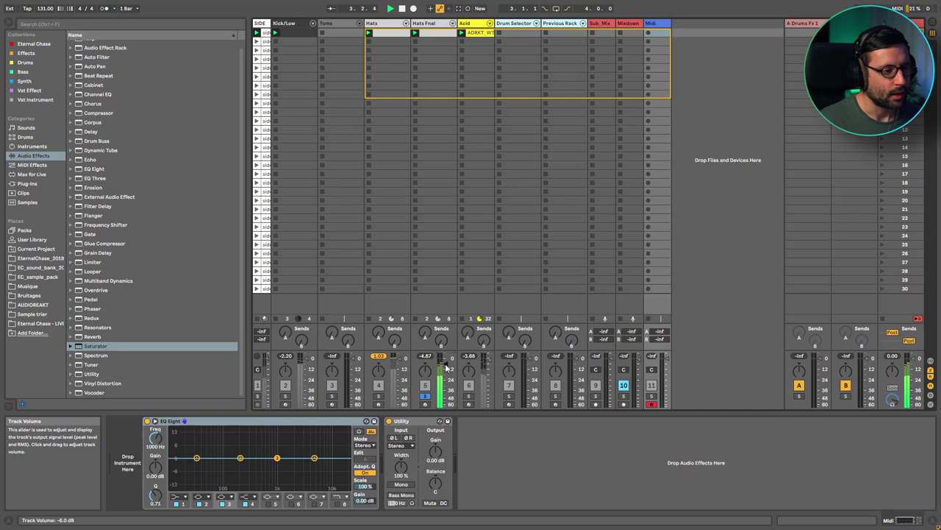
pyautogui.click(425, 397)
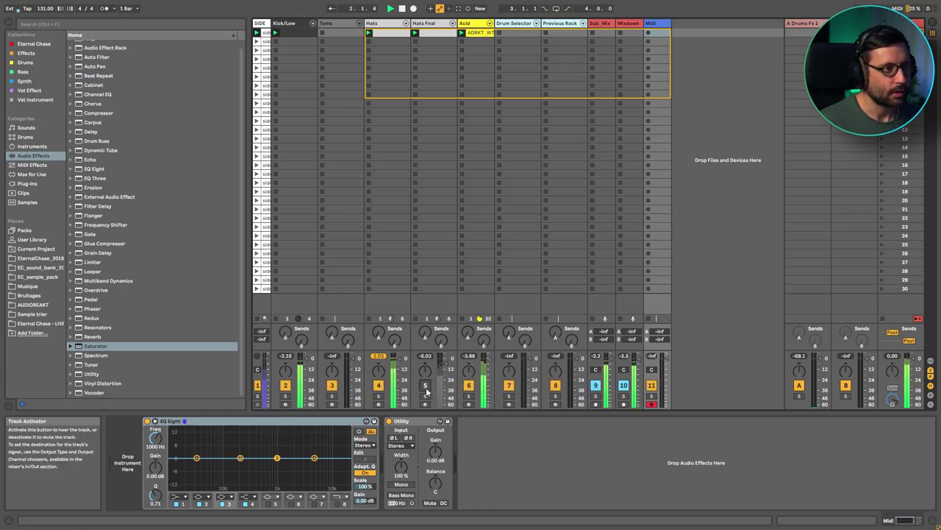
# Step: Mute the Hats track, reactivate Hats Fnal and raise the Hats Fnal volume
pyautogui.click(379, 385)
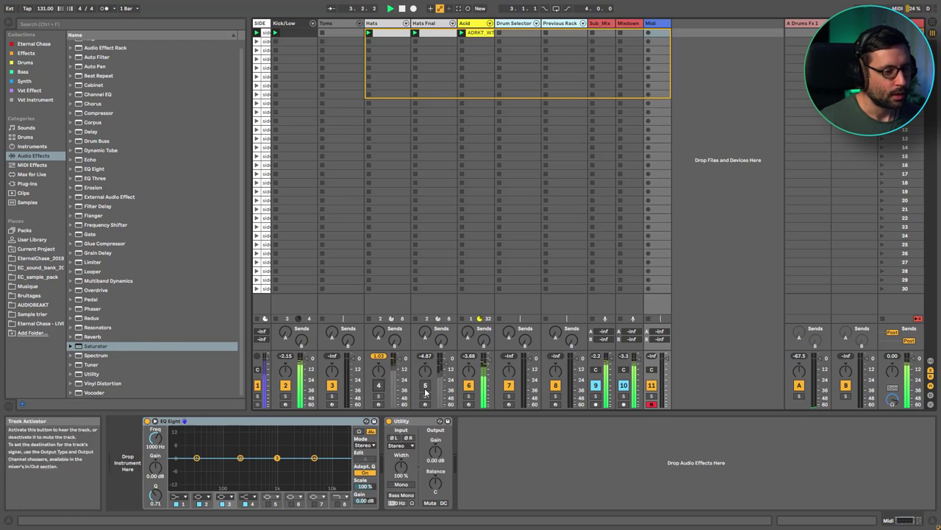
pyautogui.click(425, 386)
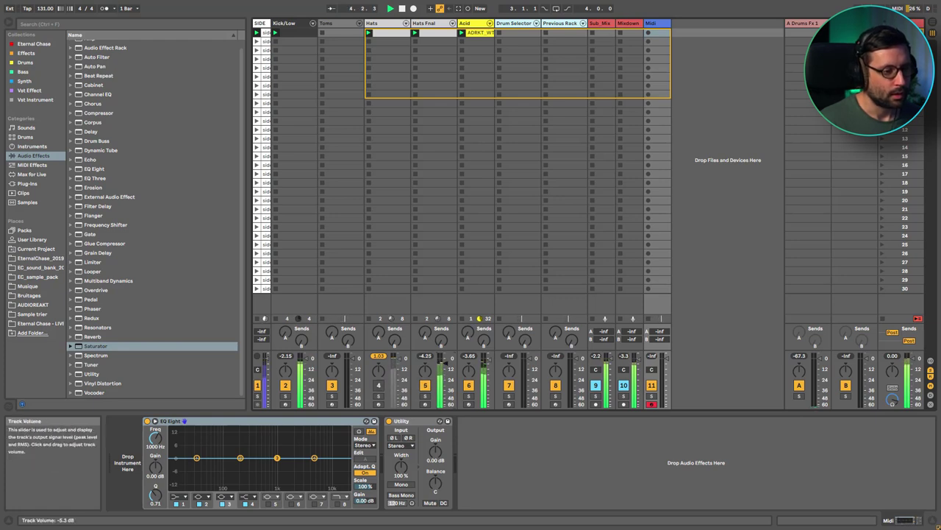
pyautogui.moveTo(445, 363); pyautogui.dragTo(443, 357)
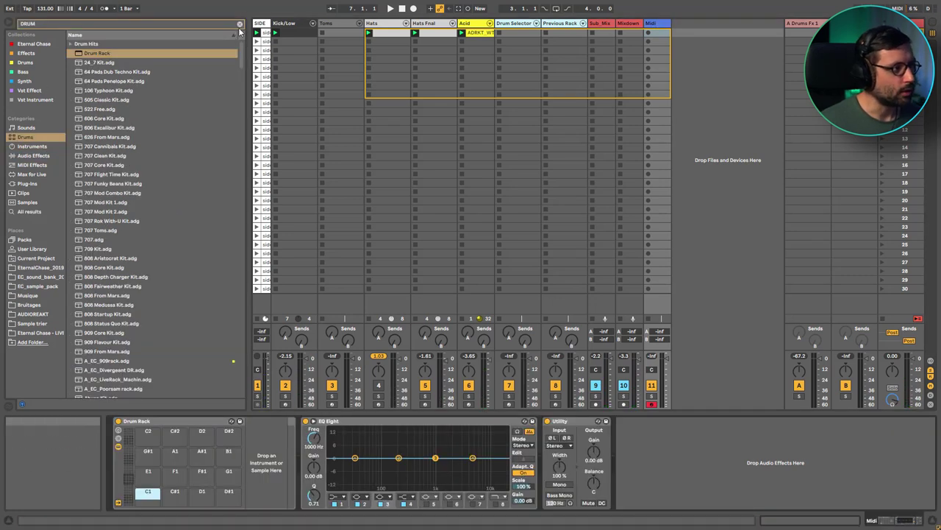
# Step: Clear the browser search and load a Simpler onto the C1 pad of the Midi track's Drum Rack
pyautogui.click(239, 25)
pyautogui.click(39, 146)
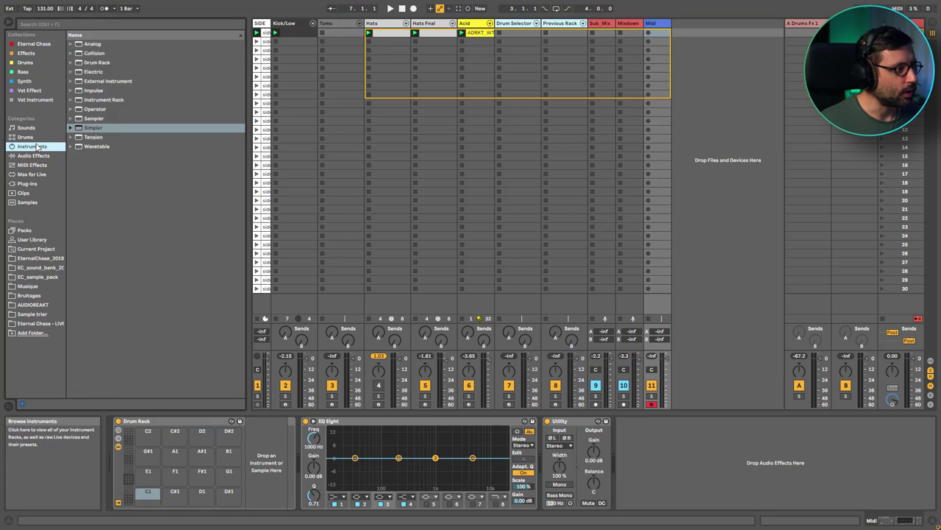
pyautogui.moveTo(97, 128); pyautogui.dragTo(147, 494)
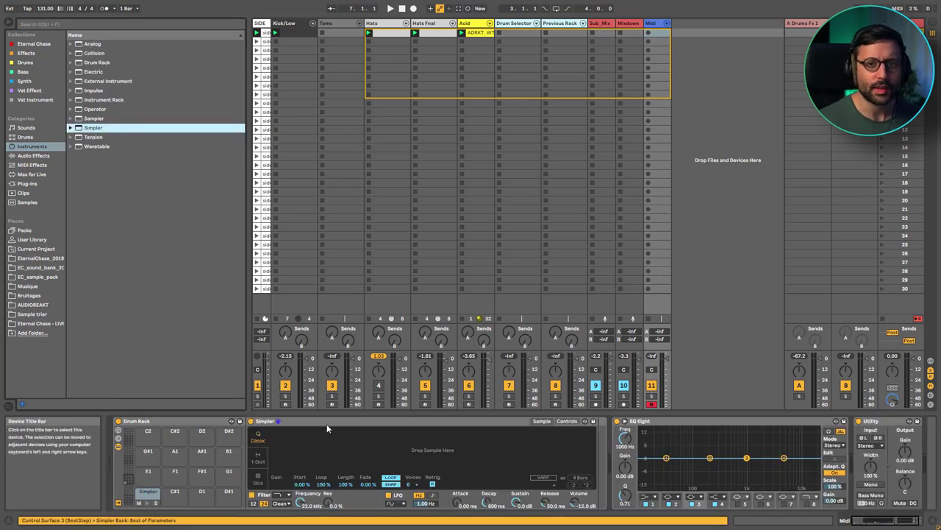
# Step: Copy the track's EQ Eight and Utility into the C1 pad's chain, placed in that order after Simpler
pyautogui.click(681, 425)
pyautogui.moveTo(680, 424); pyautogui.dragTo(600, 427)
pyautogui.hscroll(5, 842, 447)
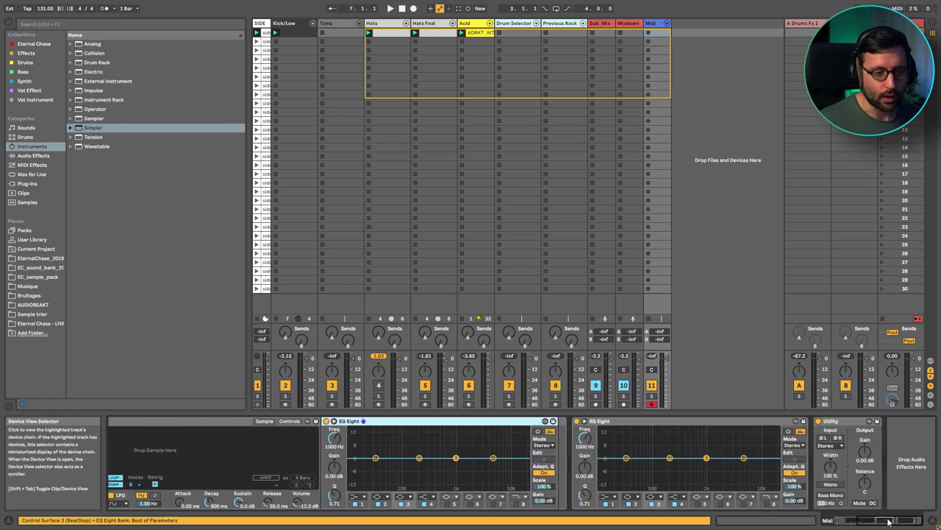
pyautogui.moveTo(843, 422); pyautogui.dragTo(561, 455)
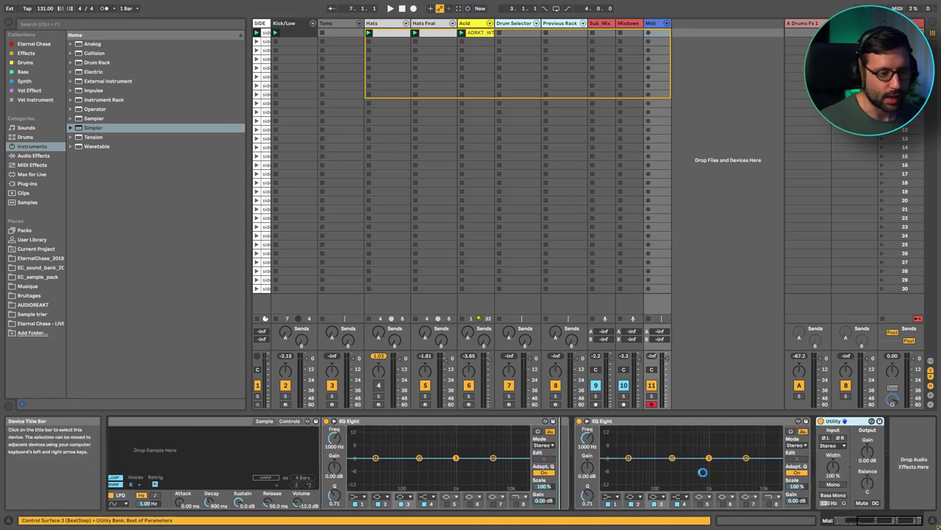
pyautogui.moveTo(881, 521); pyautogui.dragTo(874, 519)
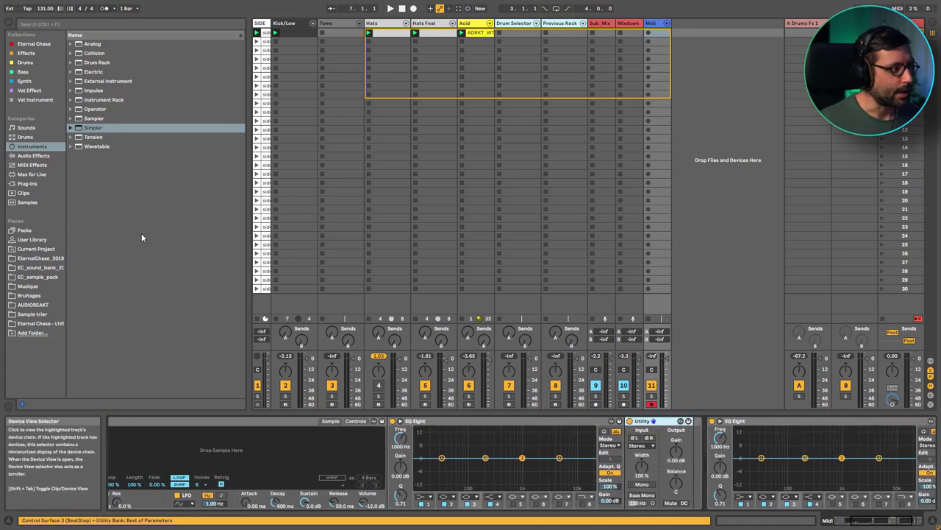
# Step: Insert a Saturator between Simpler and EQ Eight in the pad's chain and switch it off
pyautogui.click(33, 155)
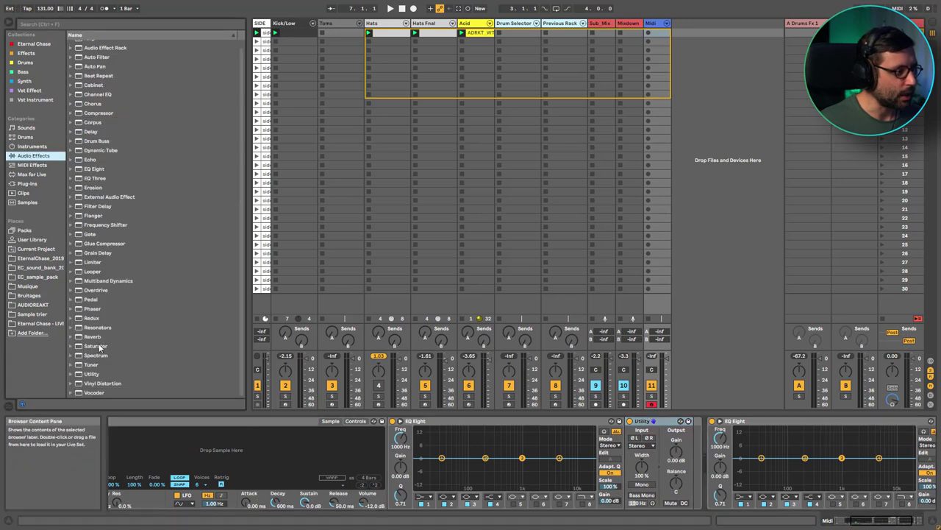
pyautogui.moveTo(96, 351); pyautogui.dragTo(362, 449)
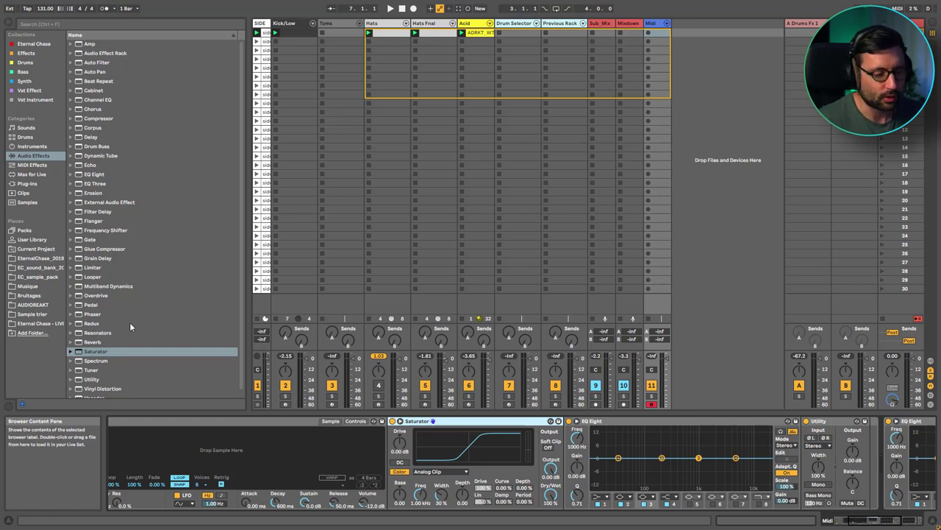
pyautogui.click(393, 422)
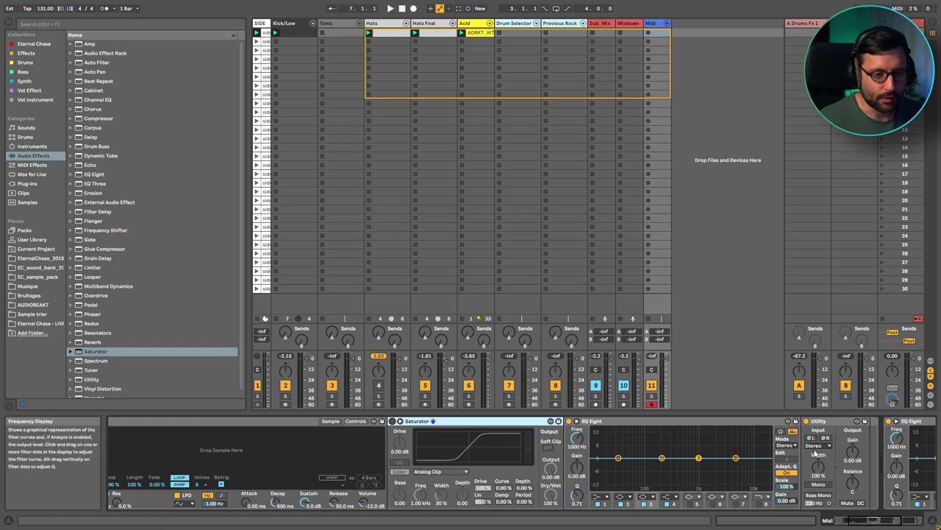
# Step: Rename the C1 pad of the Drum Rack as CHH
pyautogui.moveTo(868, 521); pyautogui.dragTo(855, 521)
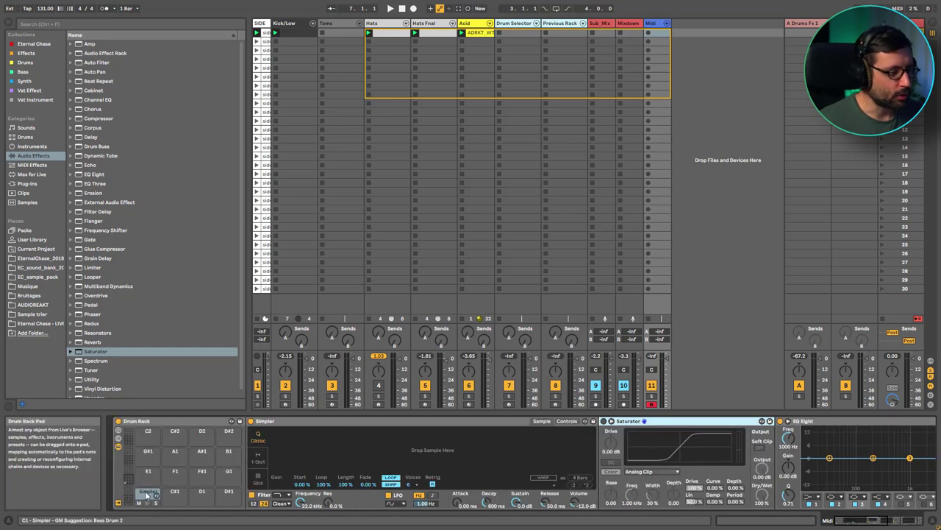
pyautogui.click(148, 493)
pyautogui.hotkey('ctrl', 'r')
pyautogui.write('CHH')
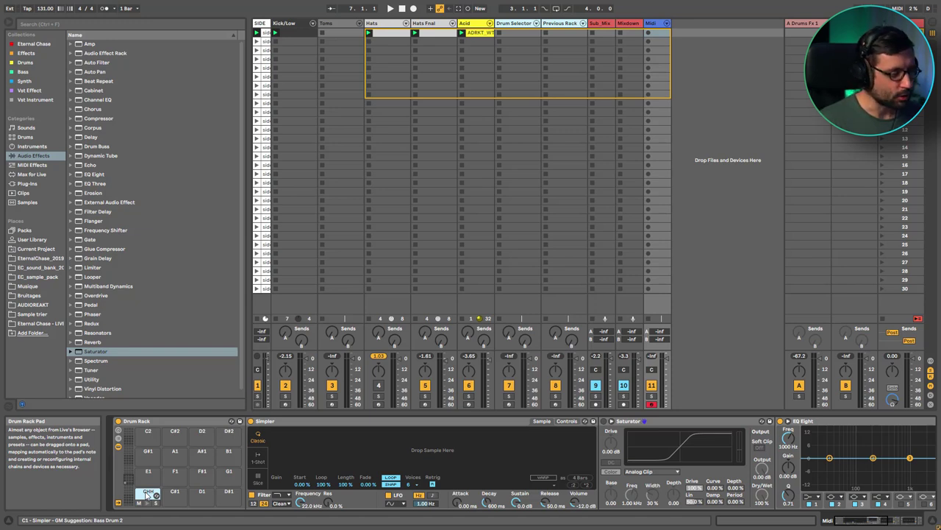
# Step: Duplicate the CHH pad onto C#1 and rename the copy CHH2
pyautogui.moveTo(146, 494); pyautogui.dragTo(175, 499)
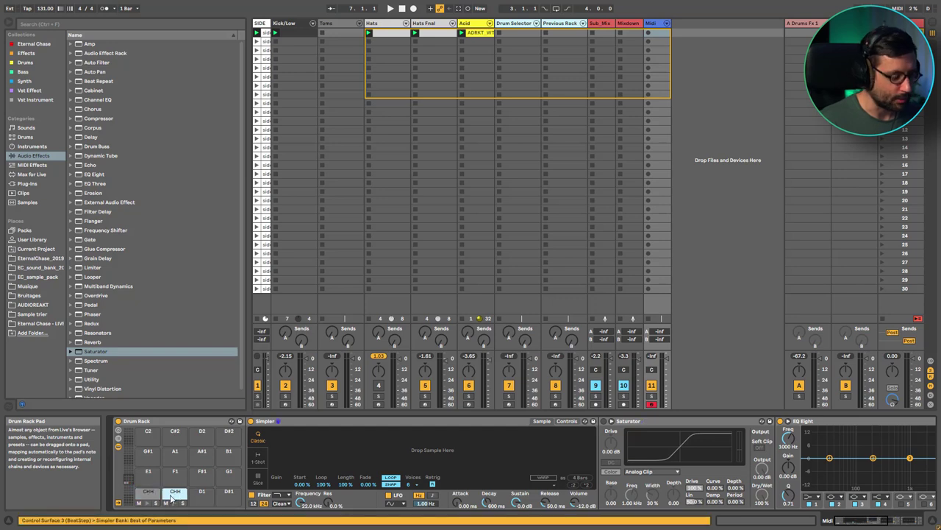
pyautogui.hotkey('ctrl', 'r')
pyautogui.press('Right')
pyautogui.write('2')
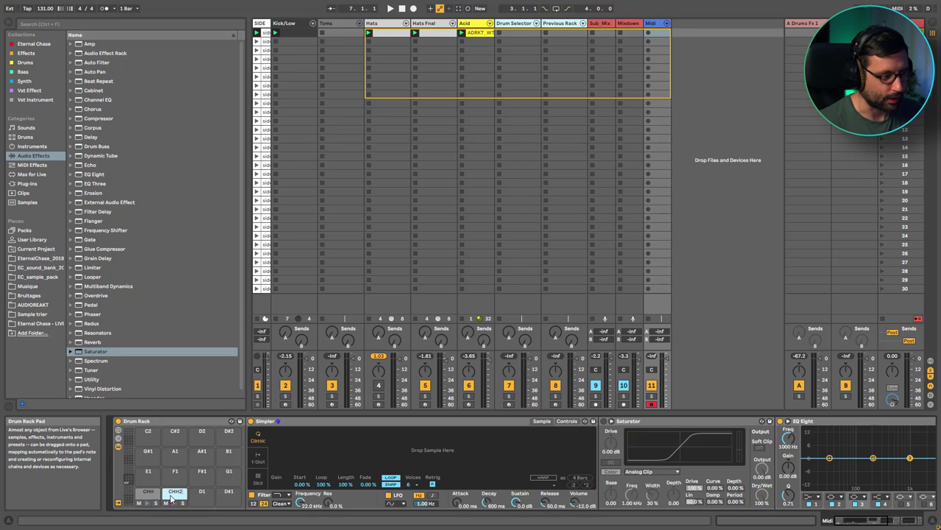
# Step: Fill pads D1 and D#1 with copies of the closed-hat chain, naming them OHH and OHH2
pyautogui.moveTo(171, 498); pyautogui.dragTo(237, 494)
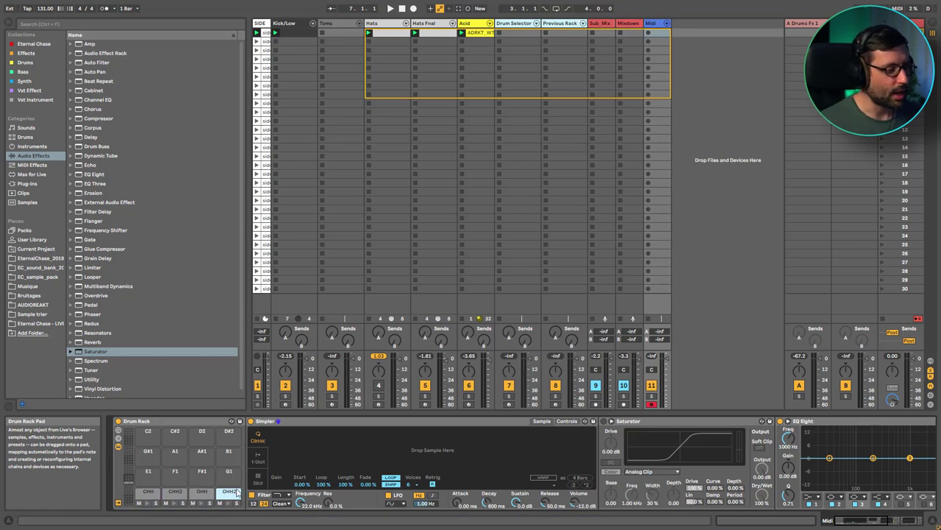
pyautogui.hotkey('ctrl', 'r')
pyautogui.write('OHH2')
pyautogui.press('Return')
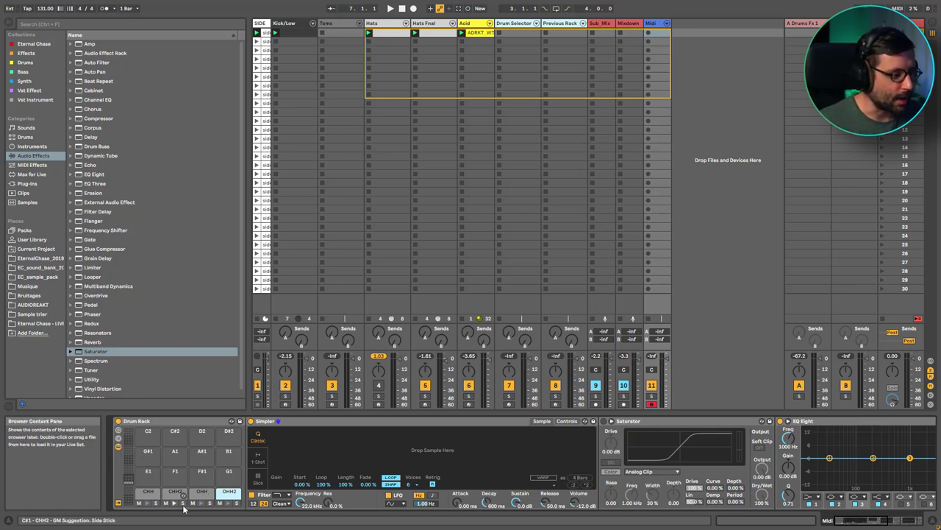
# Step: Fill pads E1 to G1 with copies of the chain, named SHAKER, SHAKER2, RIDE and RIDE2
pyautogui.click(147, 475)
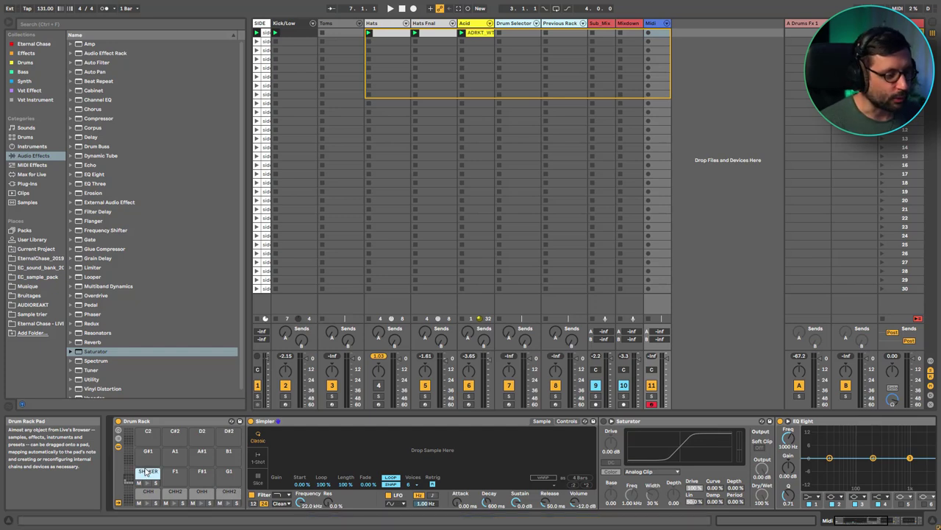
pyautogui.moveTo(150, 475); pyautogui.dragTo(233, 475)
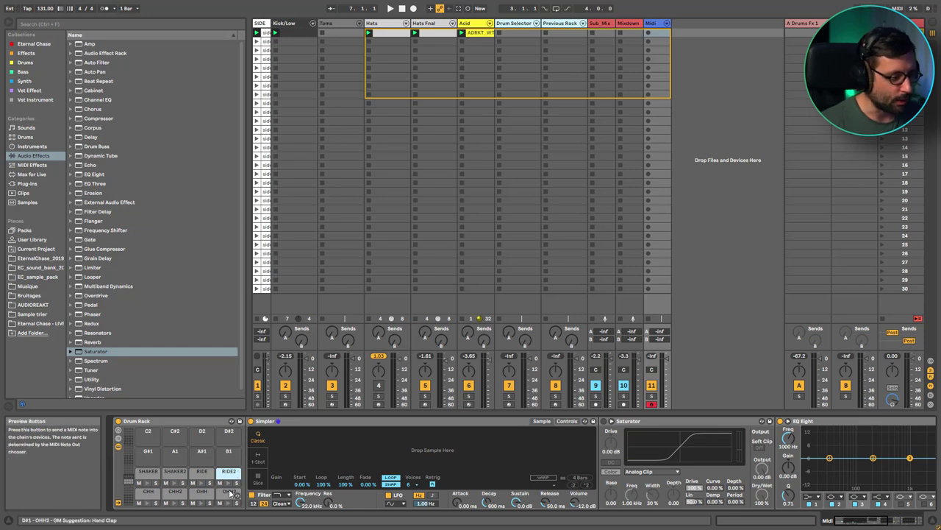
# Step: Add the Delay's Stereo Width preset after Utility in the OHH2 pad's chain
pyautogui.click(231, 492)
pyautogui.moveTo(843, 522); pyautogui.dragTo(863, 521)
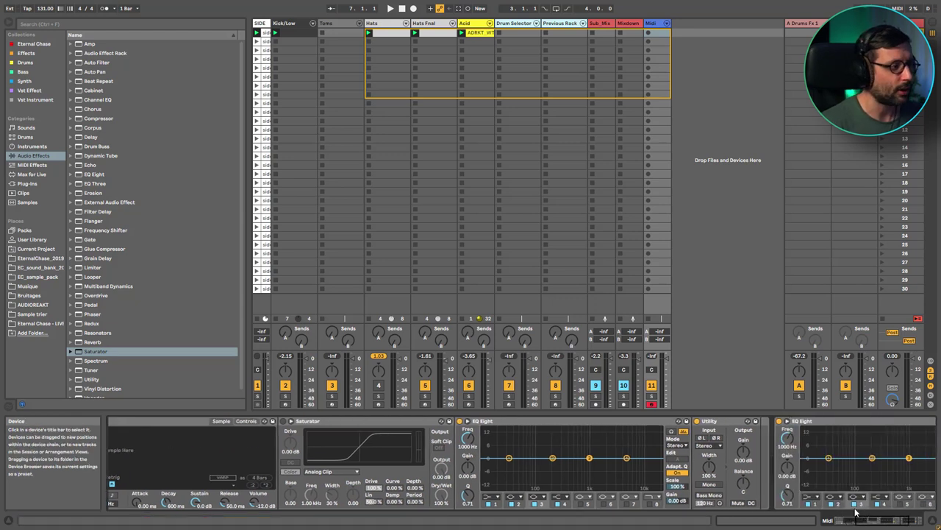
pyautogui.click(71, 138)
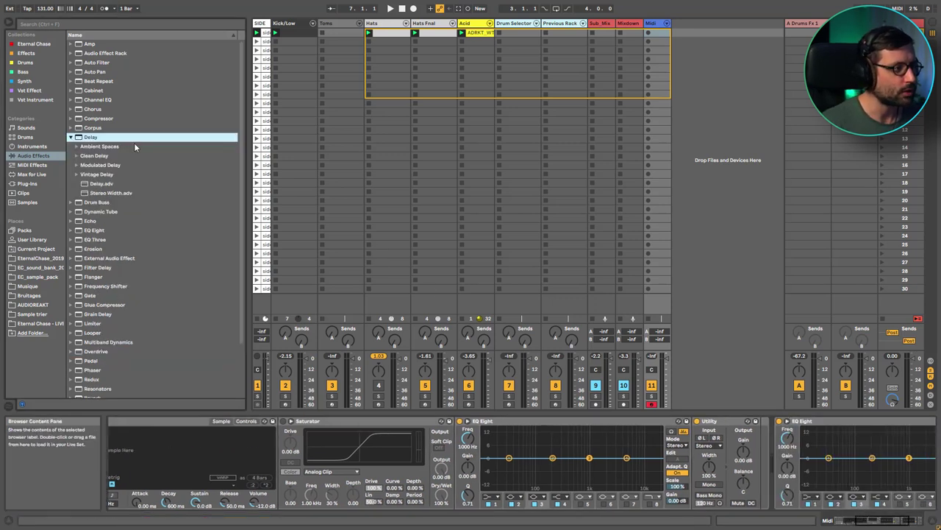
pyautogui.moveTo(110, 193)
pyautogui.mouseDown()
pyautogui.moveTo(772, 478)
pyautogui.moveTo(754, 476)
pyautogui.moveTo(785, 466)
pyautogui.mouseUp()
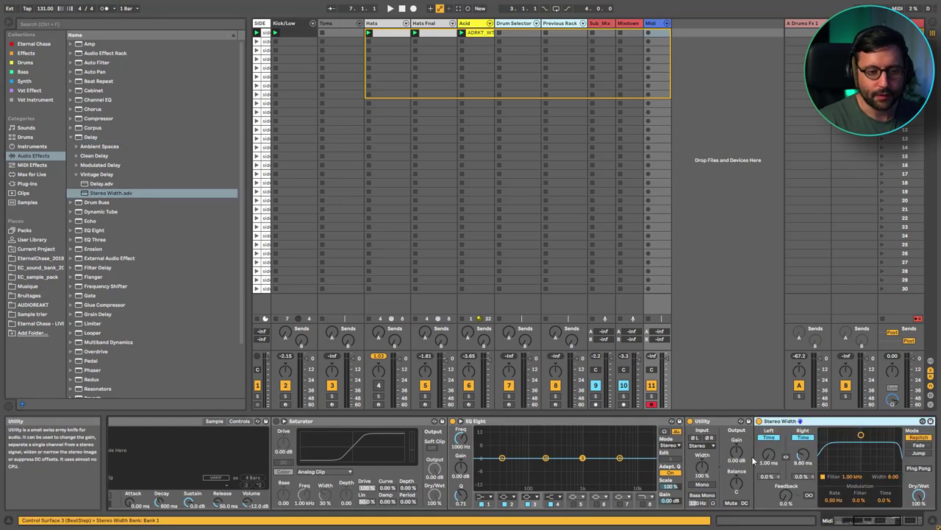
pyautogui.moveTo(875, 522); pyautogui.dragTo(883, 522)
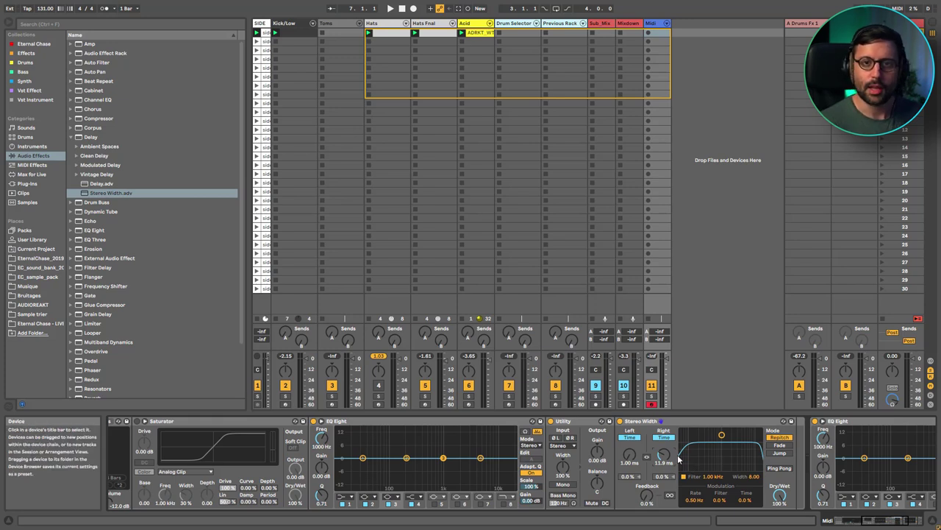
pyautogui.click(350, 401)
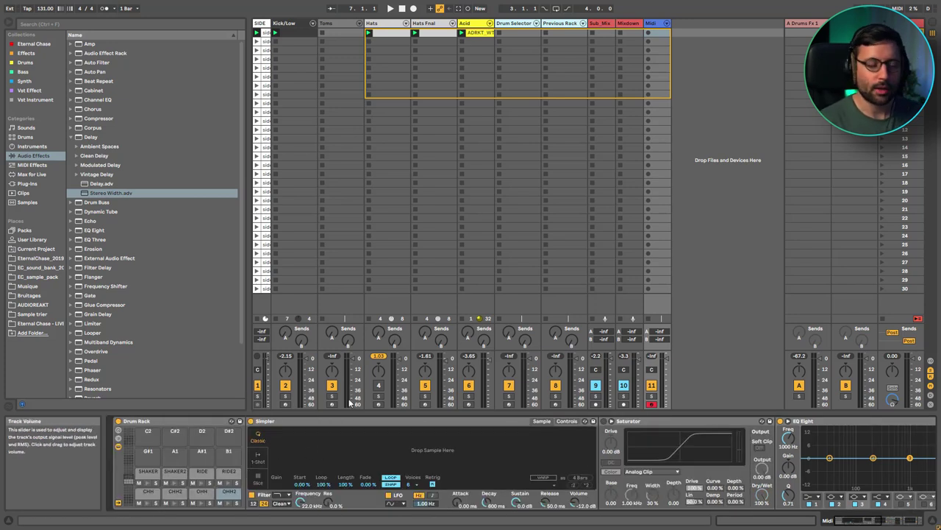
# Step: Load ADRKT_PTT_Chh_07.wav and ADRKT_PTT_Chh_08.wav from Audioreakt_PeakTimeTechno_Samples into the CHH and CHH2 pads
pyautogui.click(32, 304)
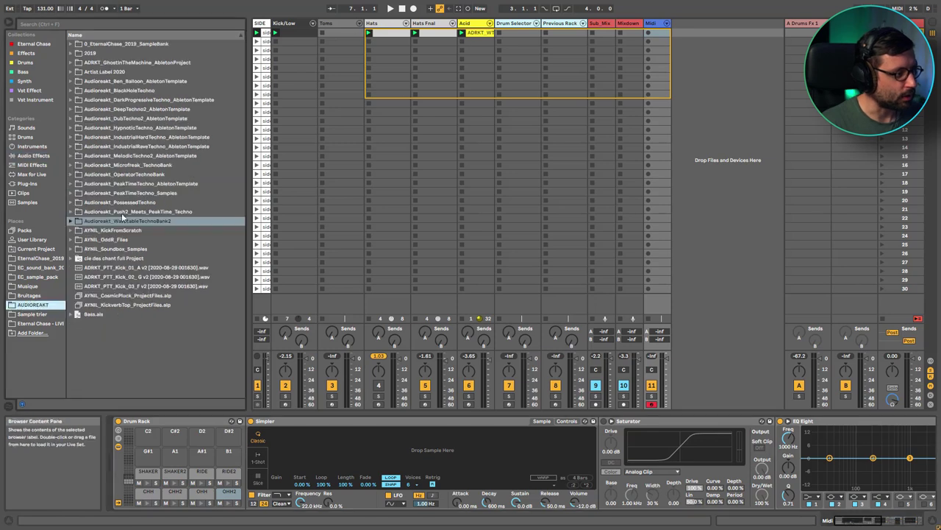
pyautogui.click(72, 193)
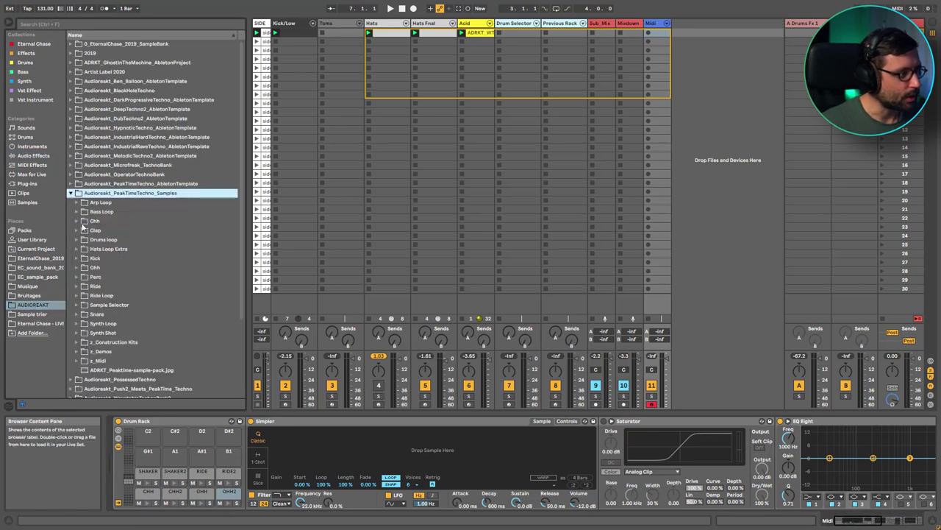
pyautogui.moveTo(125, 285); pyautogui.dragTo(175, 496)
pyautogui.click(175, 495)
pyautogui.click(129, 295)
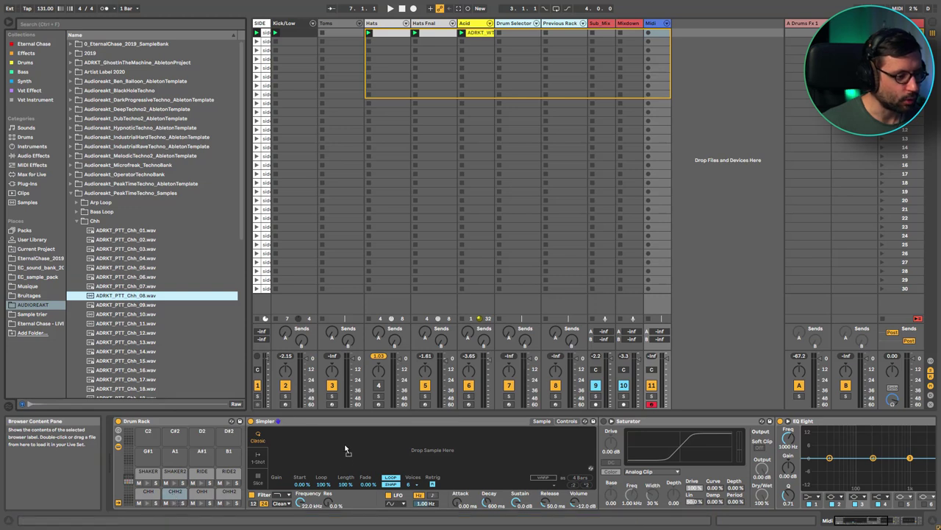
pyautogui.moveTo(345, 445); pyautogui.dragTo(346, 453)
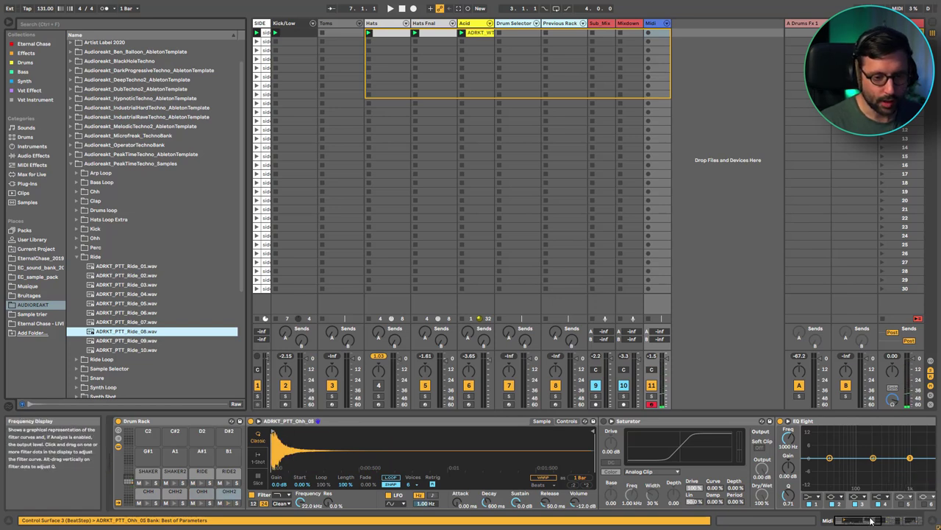
# Step: Audition the OHH2 pad while checking the Stereo Width delay at the end of its device chain
pyautogui.hscroll(10, 681, 463)
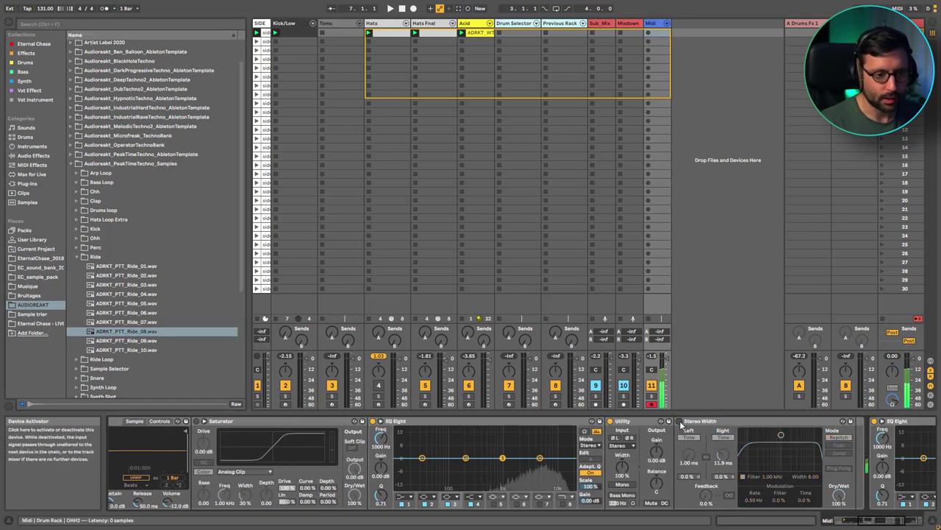
pyautogui.hscroll(-10, 888, 522)
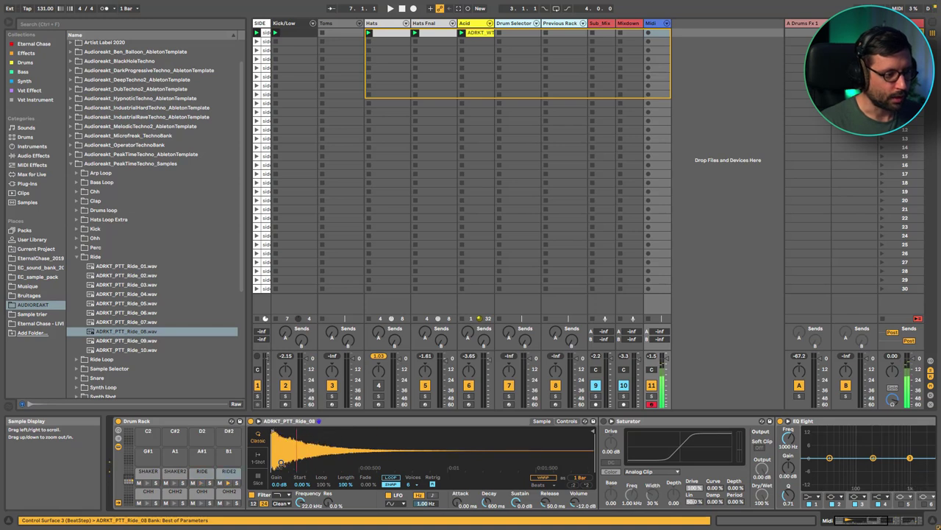
pyautogui.press('Return')
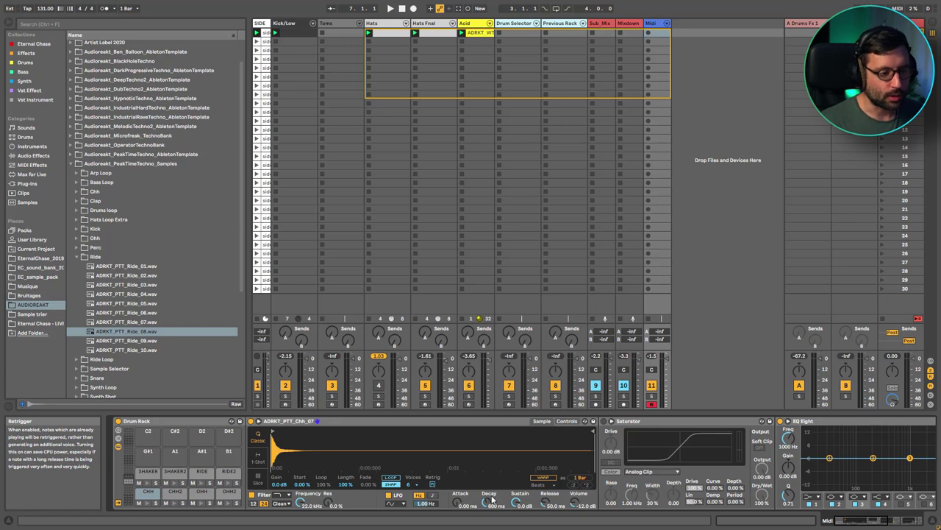
# Step: Set the CHH Simpler's envelope to 1.29 s decay, -inf dB sustain and 60.0 s release, and map its decay to Macro 1
pyautogui.moveTo(517, 503); pyautogui.dragTo(545, 434)
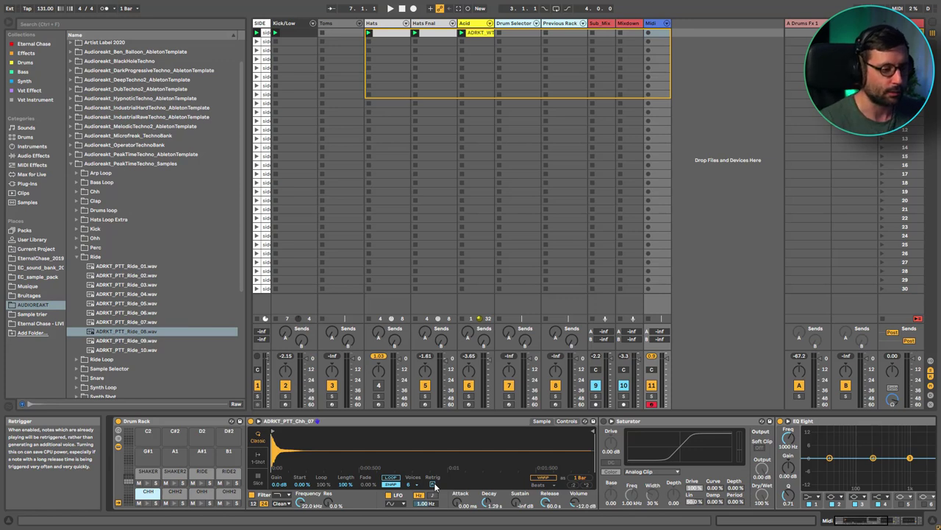
pyautogui.click(118, 430)
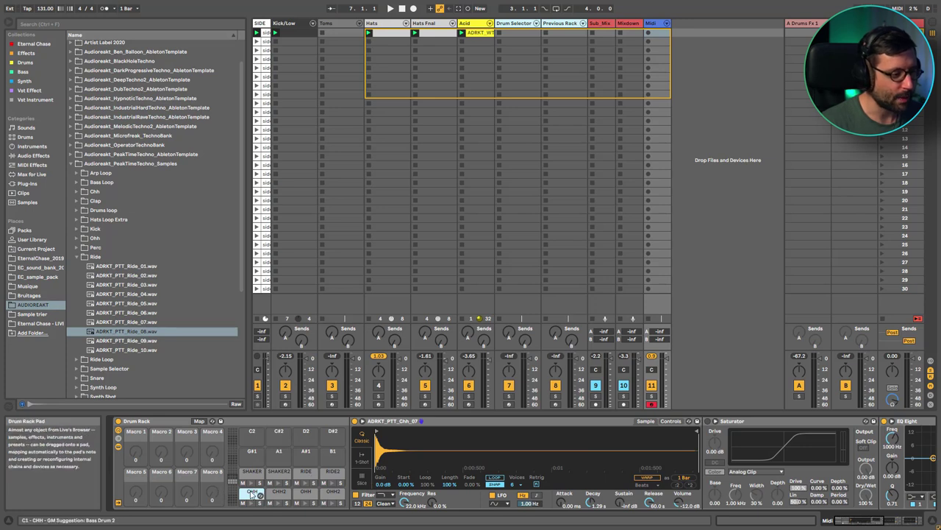
pyautogui.rightClick(592, 505)
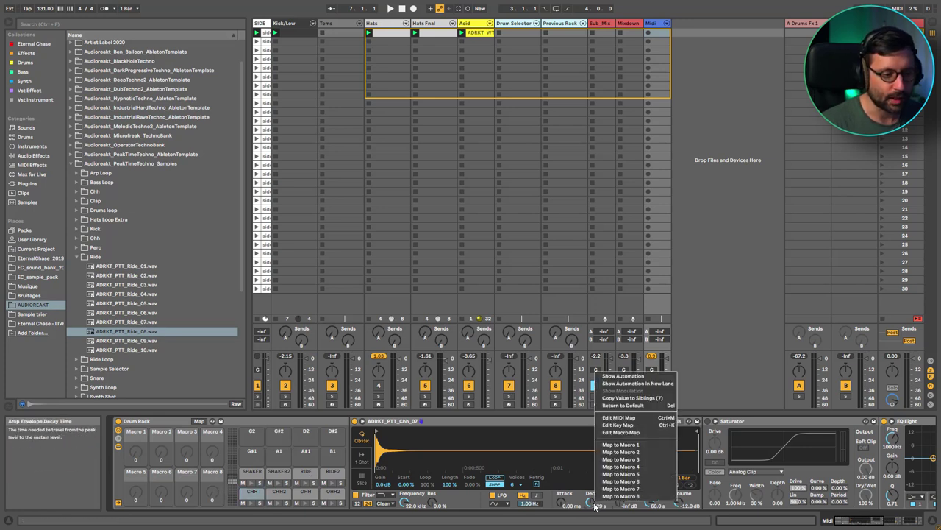
pyautogui.click(620, 445)
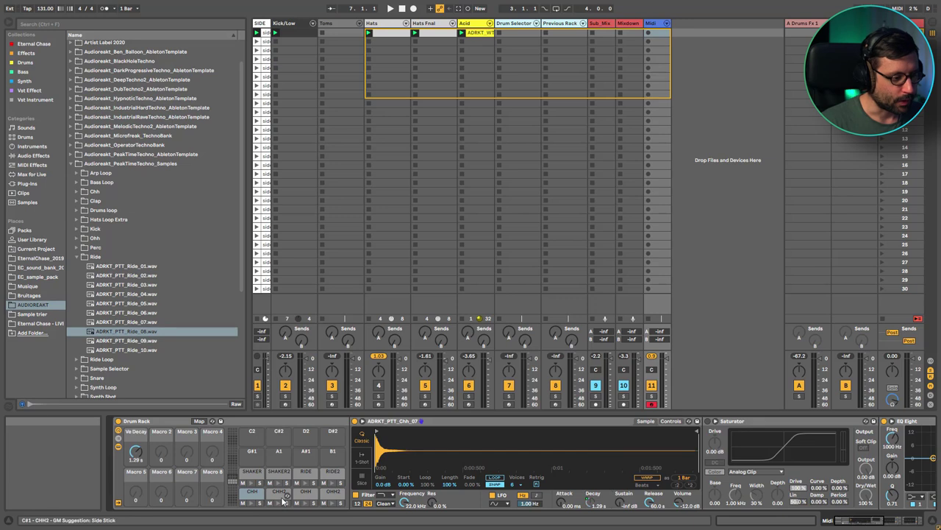
# Step: Map the envelope decay of the CHH2, OHH and OHH2 pads to Macros 2, 3 and 4 respectively
pyautogui.rightClick(590, 502)
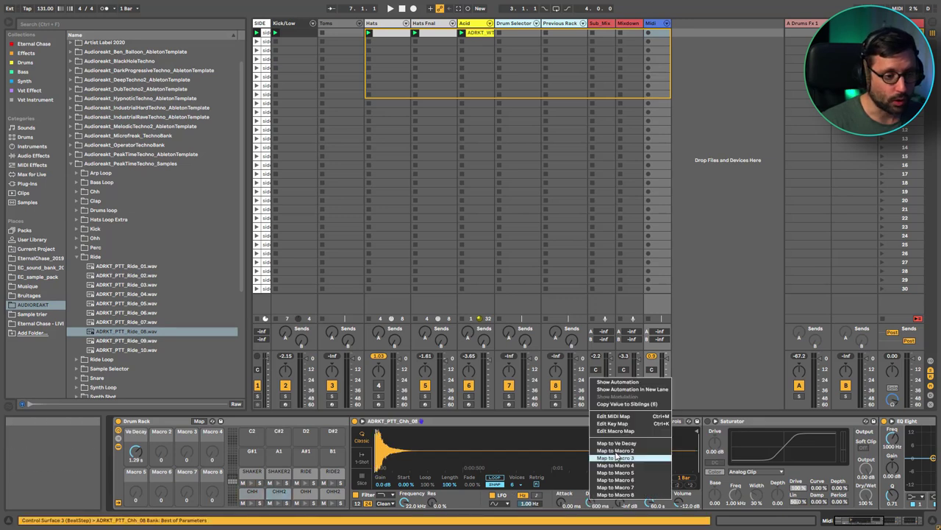
pyautogui.click(618, 456)
pyautogui.click(305, 493)
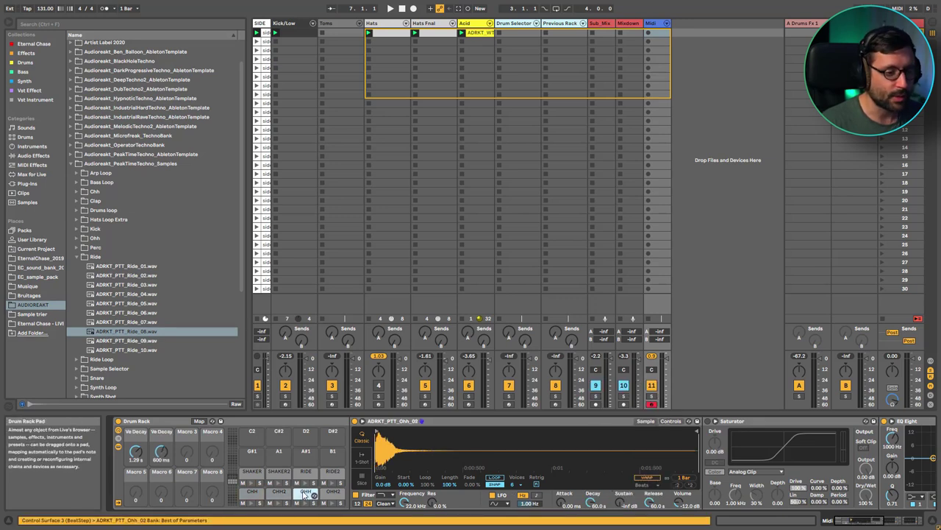
pyautogui.rightClick(591, 506)
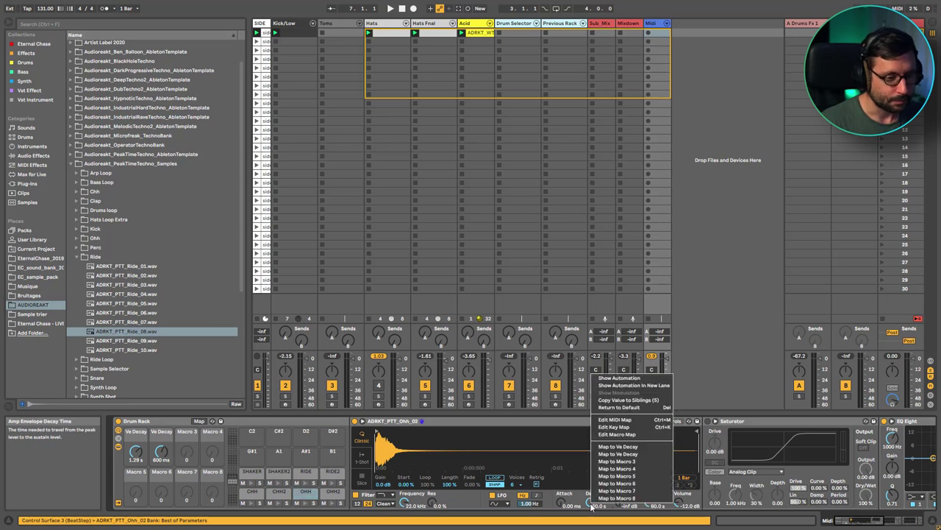
pyautogui.click(617, 465)
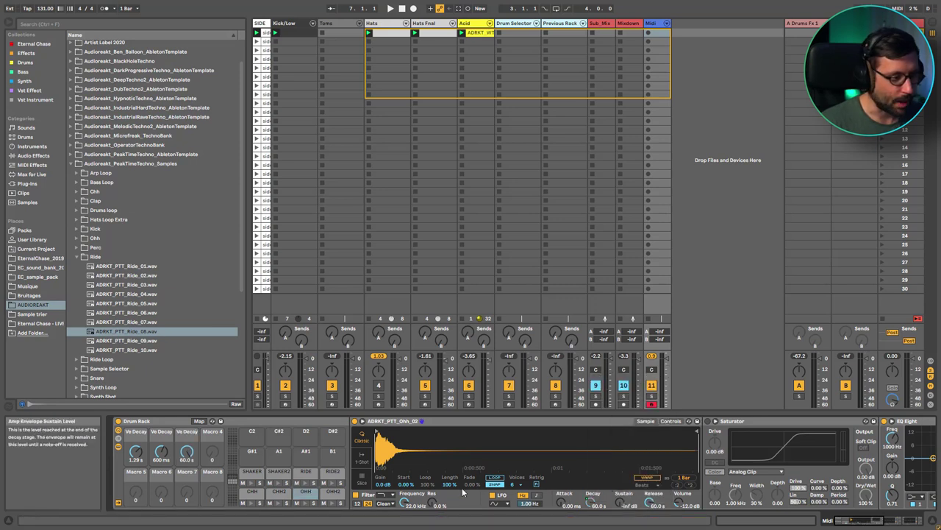
pyautogui.click(332, 491)
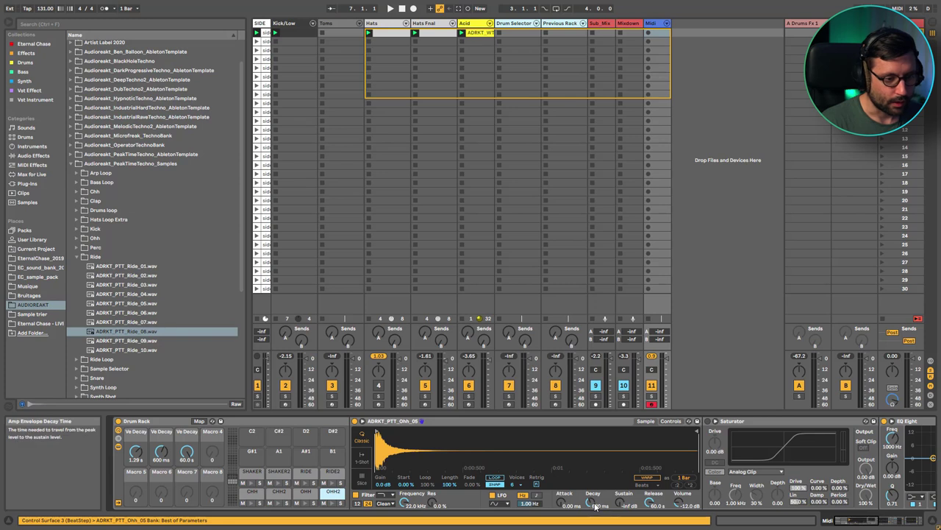
pyautogui.rightClick(591, 506)
pyautogui.click(618, 474)
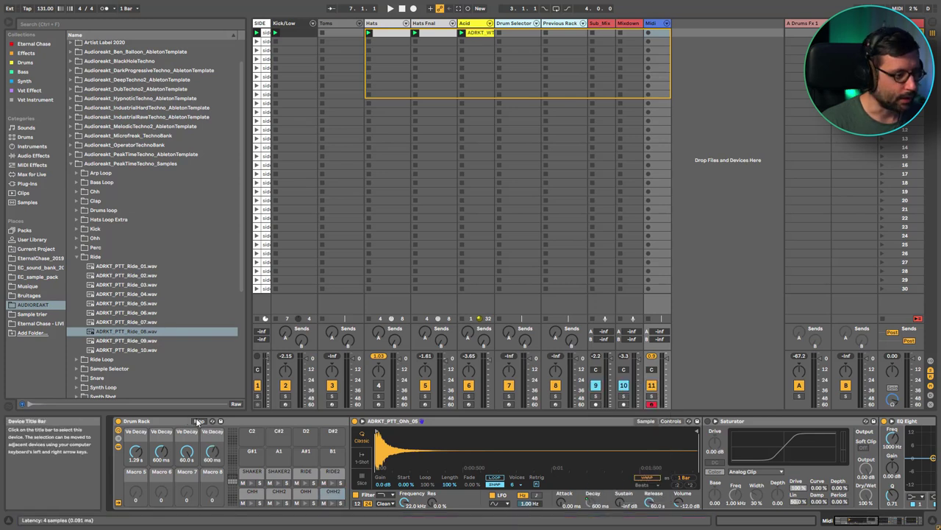
# Step: Limit the maximum of the four decay macro mappings to 3.00 s
pyautogui.click(198, 422)
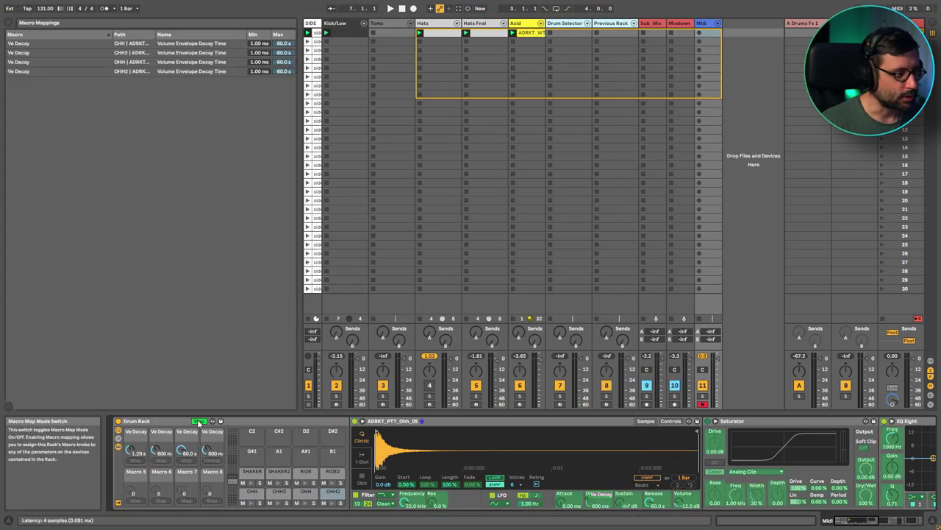
pyautogui.click(281, 44)
pyautogui.click(199, 421)
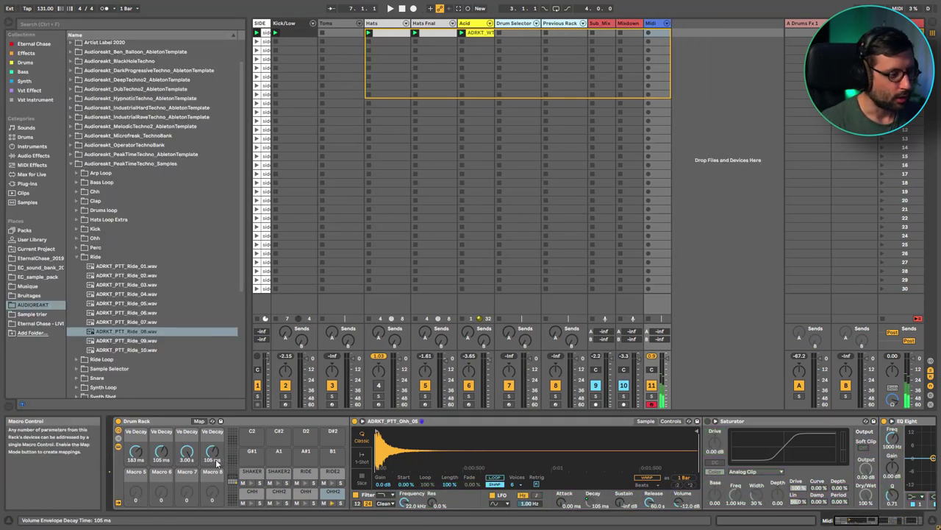
# Step: Set the OHH2 decay macro to 3.00 s and the CHH decay macro to 291 ms
pyautogui.moveTo(212, 458); pyautogui.dragTo(212, 432)
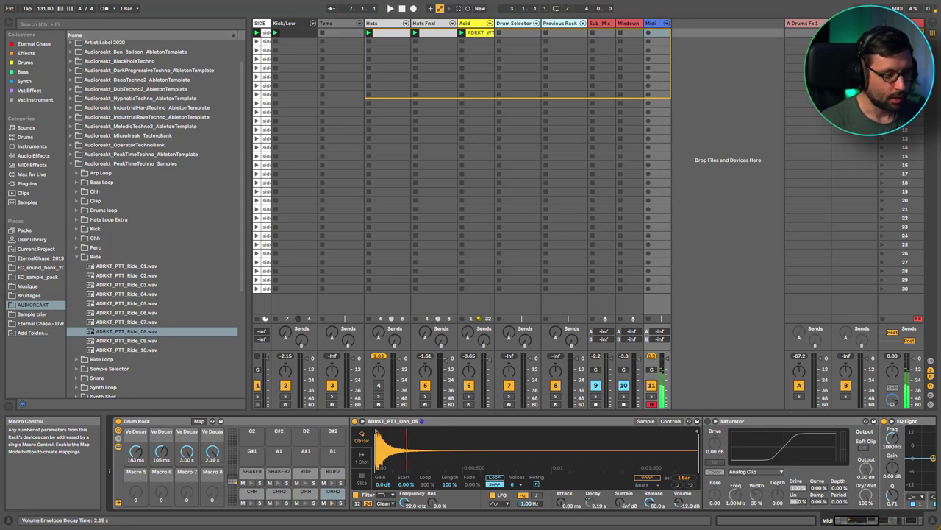
pyautogui.click(250, 491)
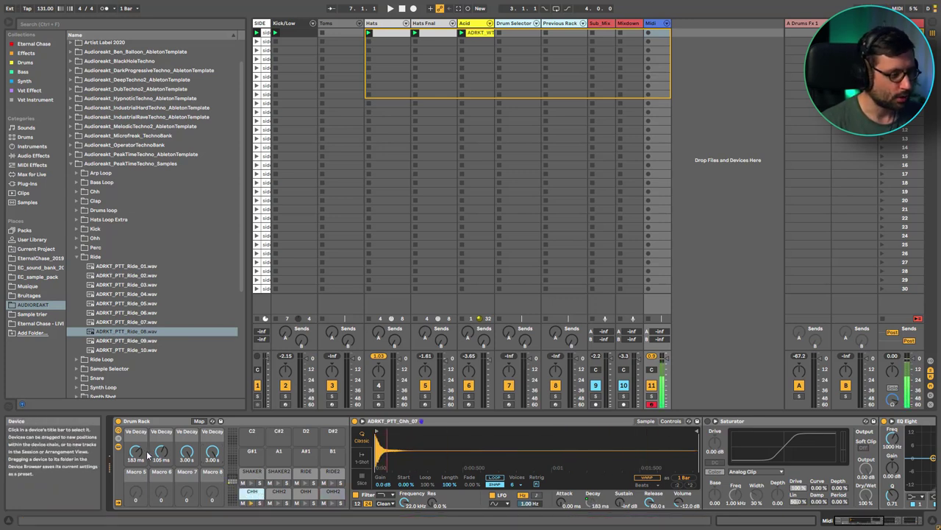
pyautogui.moveTo(138, 451)
pyautogui.mouseDown()
pyautogui.moveTo(138, 466)
pyautogui.moveTo(136, 435)
pyautogui.moveTo(144, 439)
pyautogui.mouseUp()
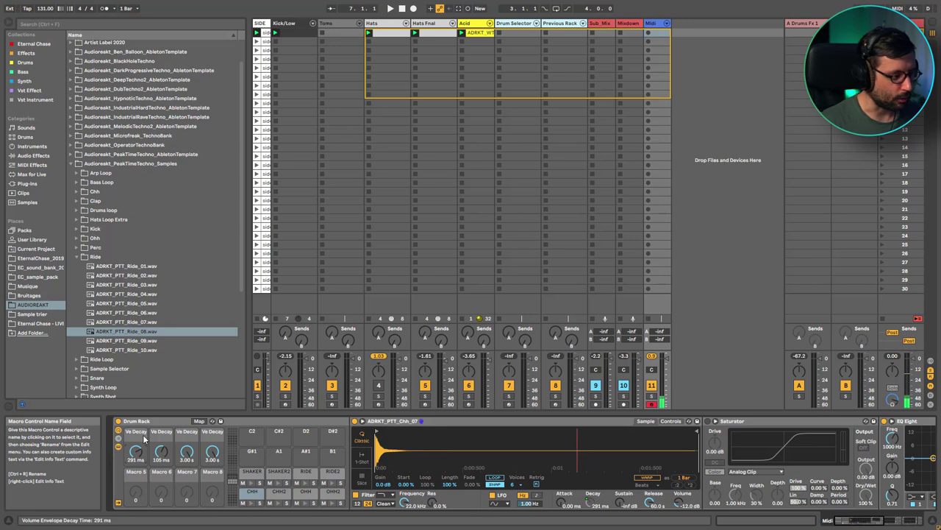
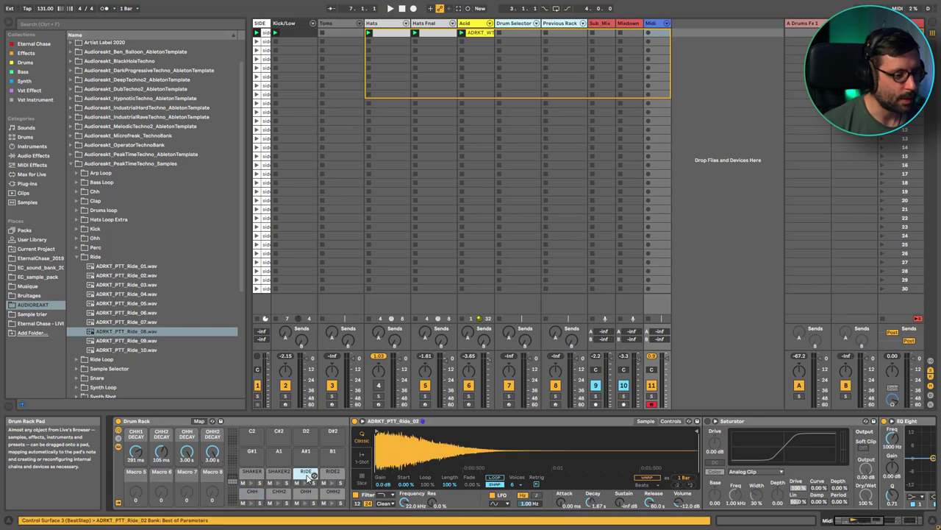
# Step: Map the RIDE Simpler's Detune to Macro 5 and the RIDE2 Simpler's Transpose to Macro 6
pyautogui.click(669, 422)
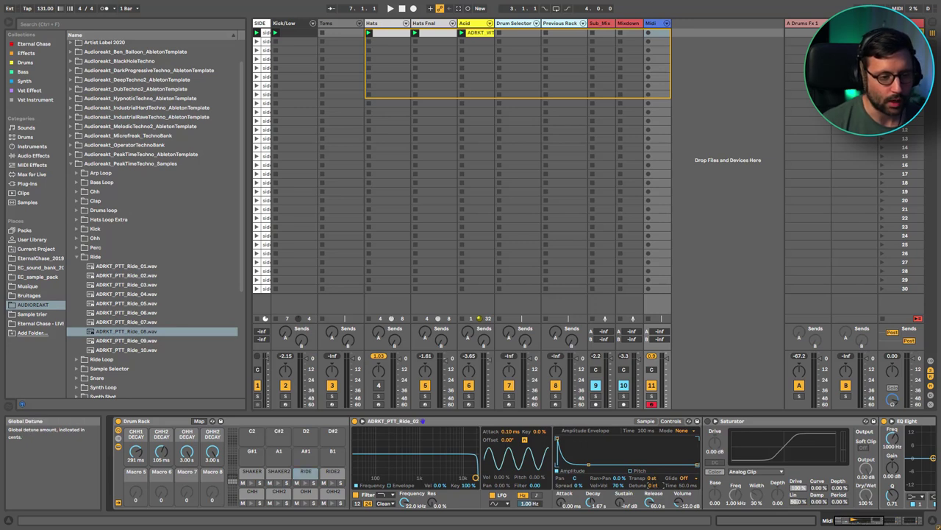
pyautogui.rightClick(653, 488)
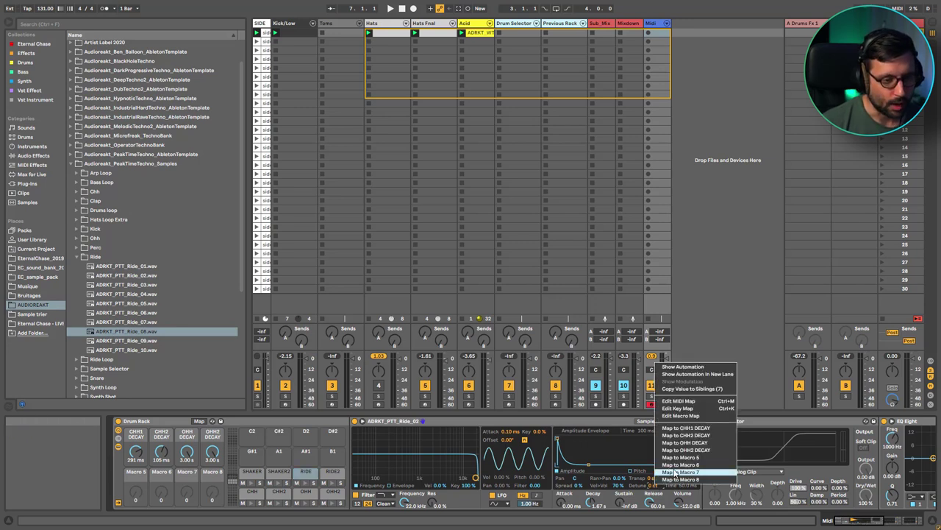
pyautogui.click(677, 460)
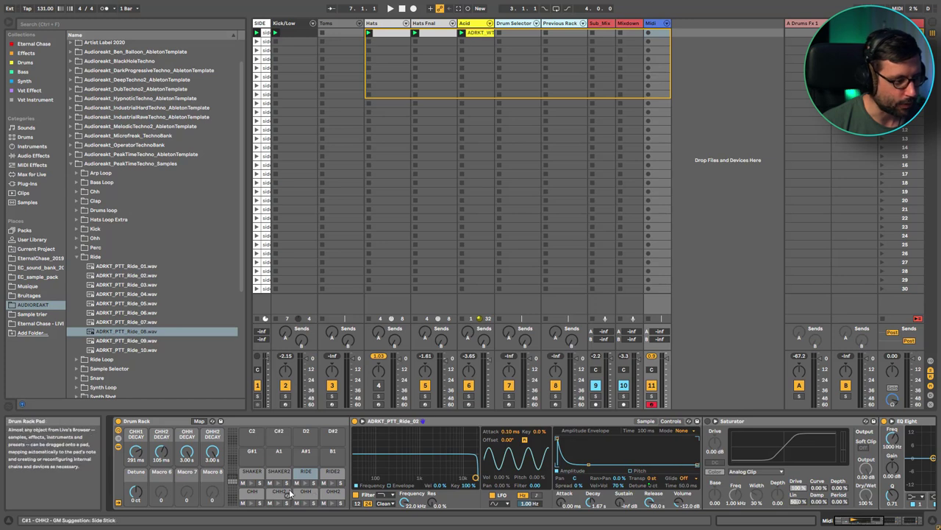
pyautogui.rightClick(653, 481)
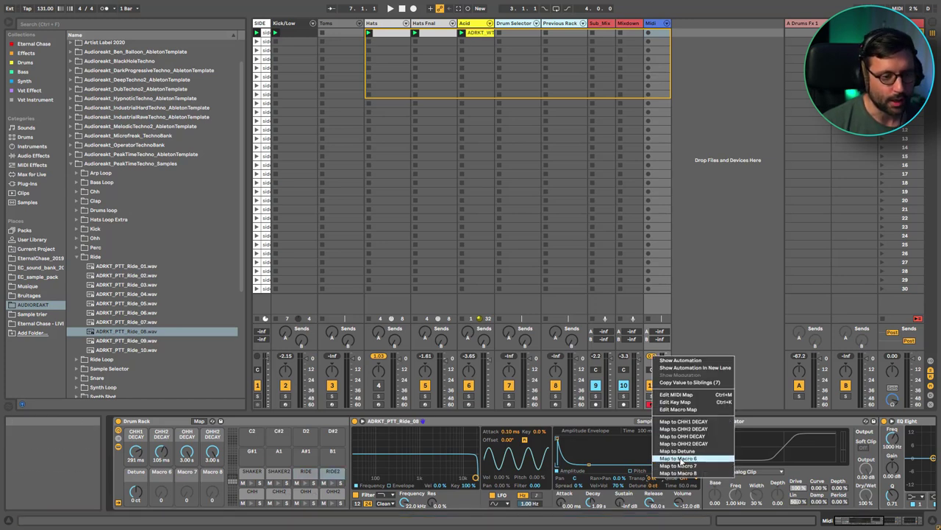
pyautogui.click(678, 459)
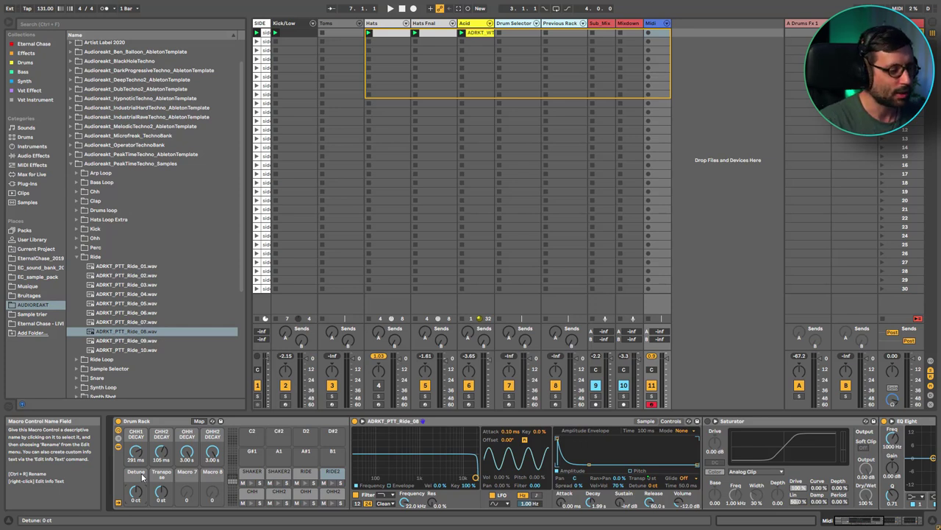
# Step: Rename the Detune macro as RIDE TUNE and the Transpose macro as RIDE2 TUNE
pyautogui.hotkey('ctrl', 'r')
pyautogui.write('RIDE D')
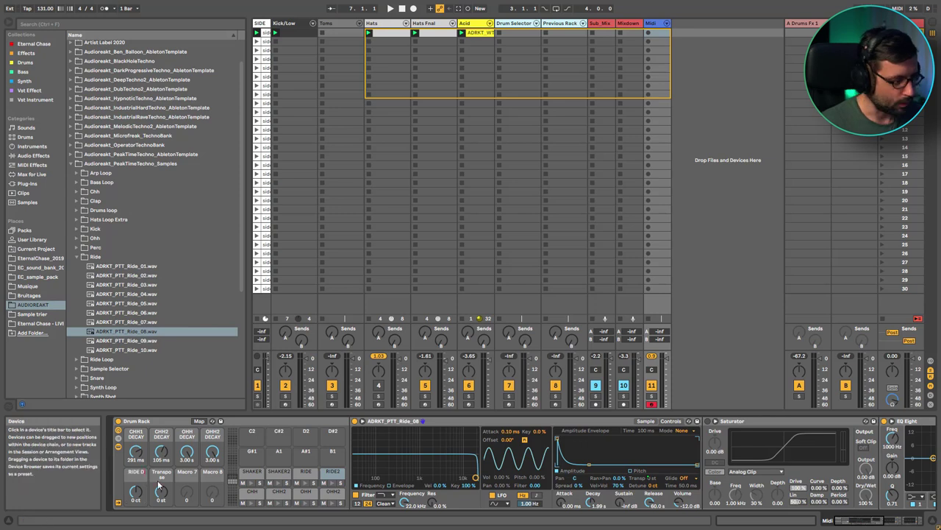
pyautogui.write('UNE')
pyautogui.press('Return')
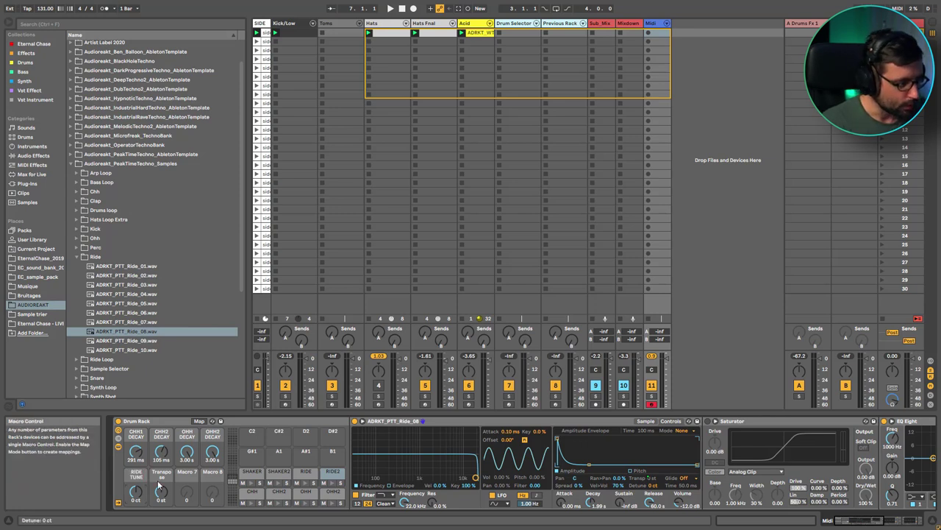
pyautogui.click(162, 477)
pyautogui.hotkey('ctrl', 'r')
pyautogui.write('RI')
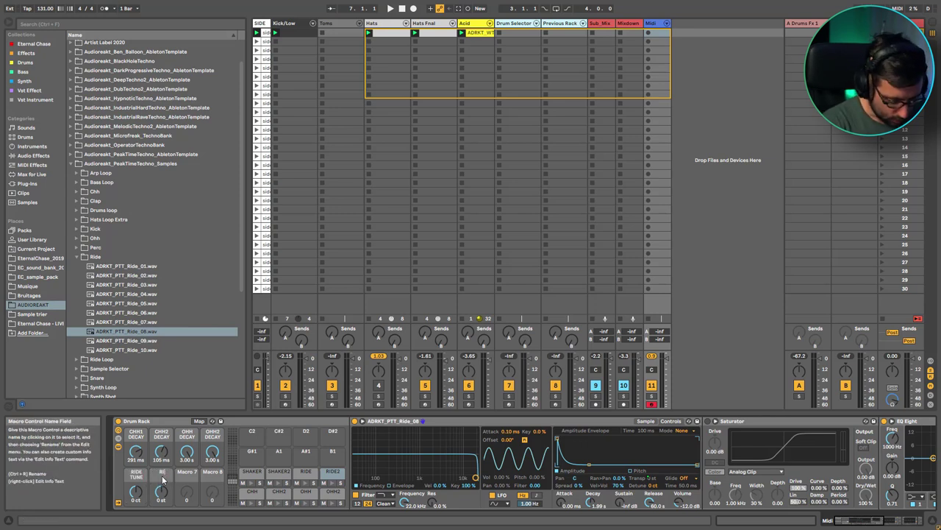
pyautogui.write('DE2 TUNE')
pyautogui.press('Return')
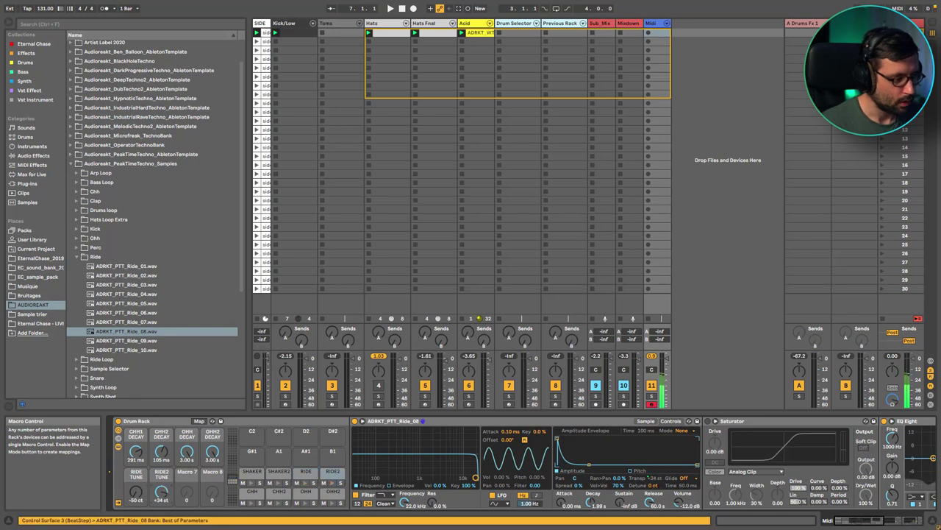
# Step: Unmap RIDE2's Transpose, map its Detune to the RIDE2 TUNE macro instead, and reset that macro to 0 ct
pyautogui.rightClick(654, 479)
pyautogui.click(668, 462)
pyautogui.rightClick(656, 486)
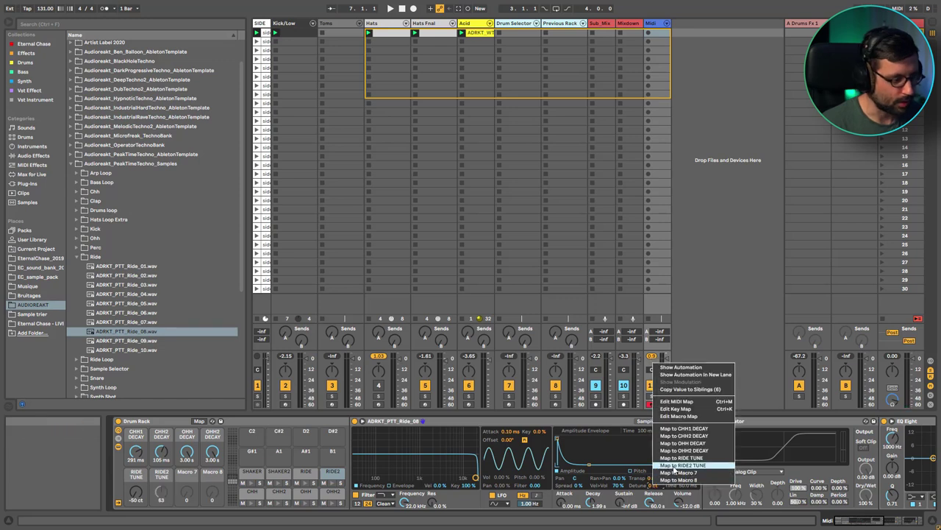
pyautogui.click(674, 466)
pyautogui.moveTo(161, 491); pyautogui.dragTo(161, 456)
pyautogui.doubleClick(163, 493)
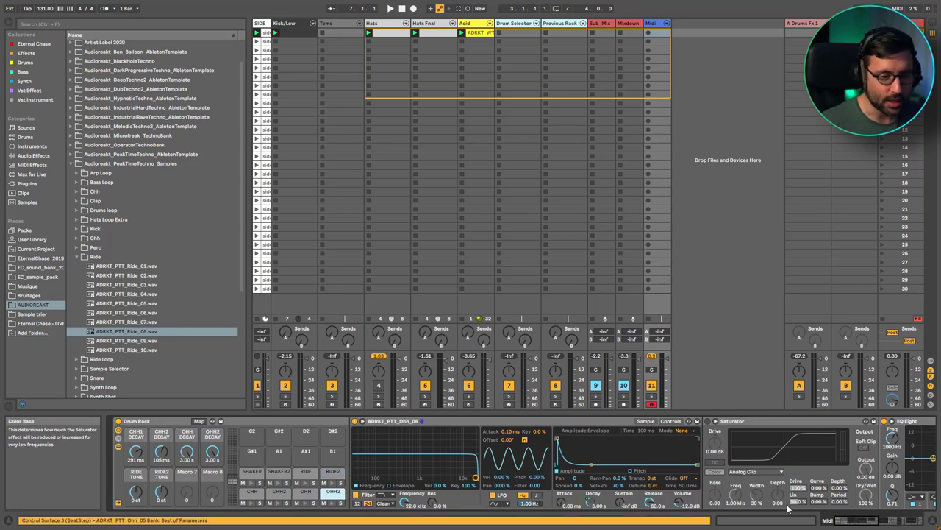
# Step: Add a Compressor after the Stereo Width effect in the OHH2 pad's device chain
pyautogui.moveTo(849, 523); pyautogui.dragTo(892, 524)
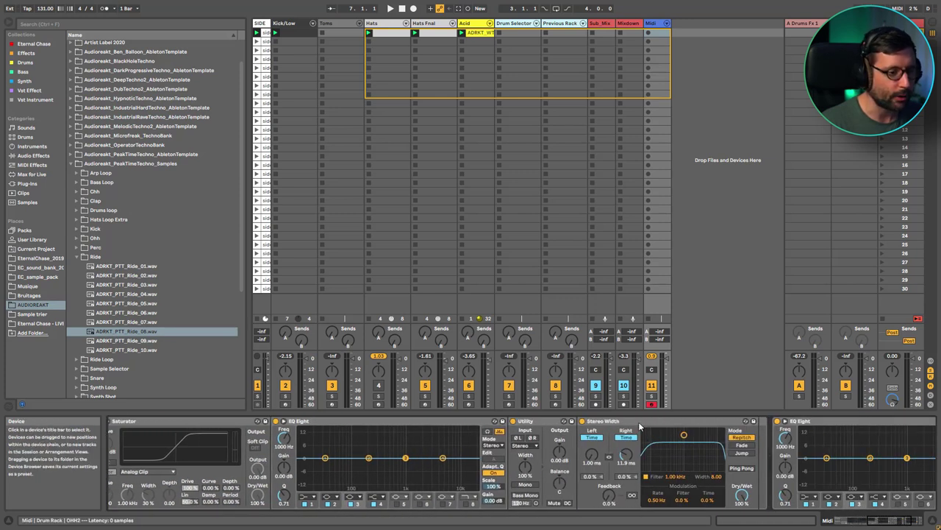
pyautogui.click(640, 425)
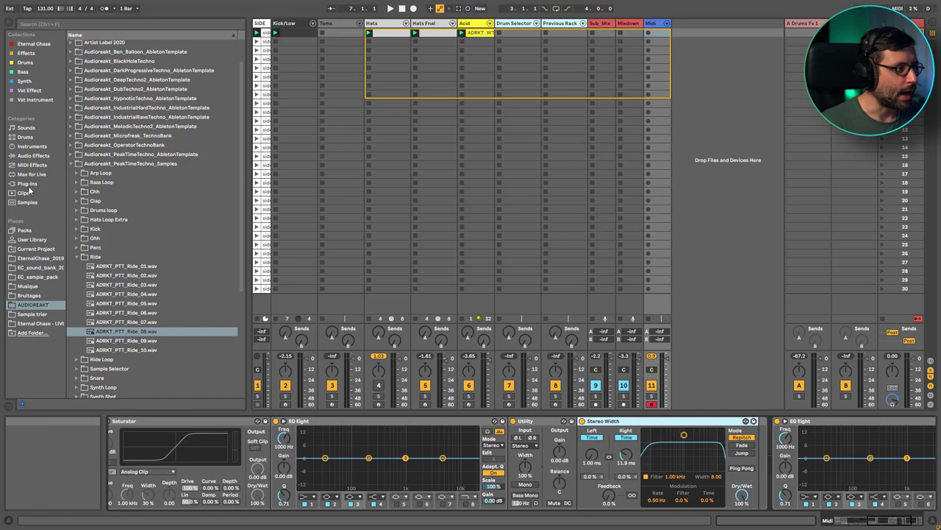
pyautogui.click(32, 146)
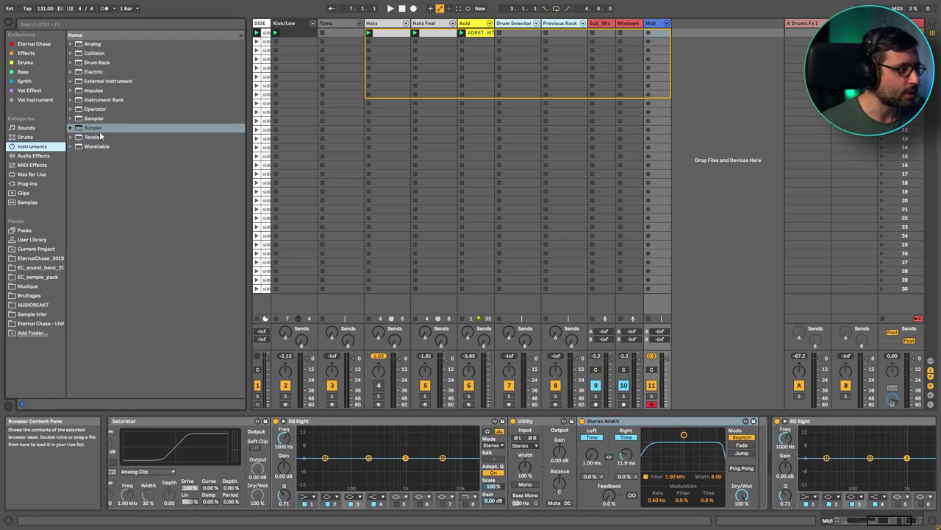
pyautogui.click(33, 155)
pyautogui.doubleClick(98, 117)
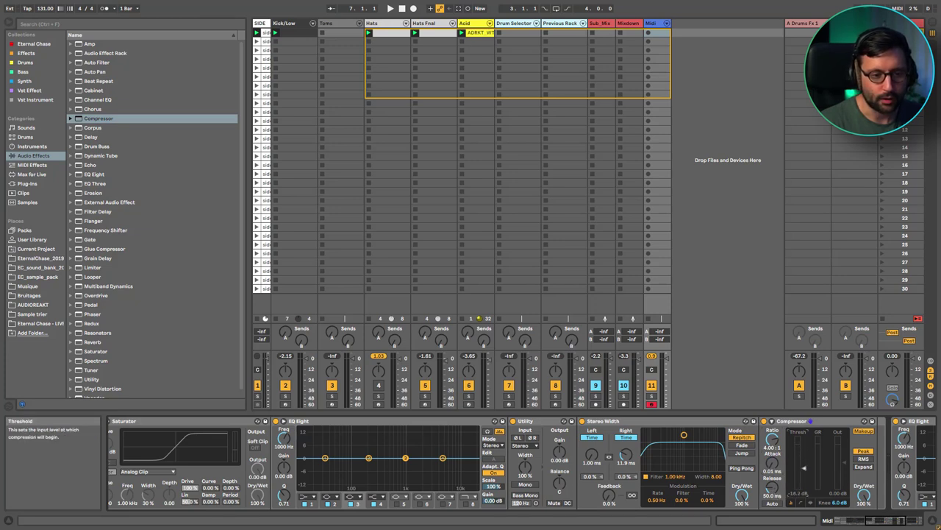
# Step: Enable the OHH2 Compressor's external sidechain and set its audio source to the SIDECHAIN track, Post FX
pyautogui.click(772, 421)
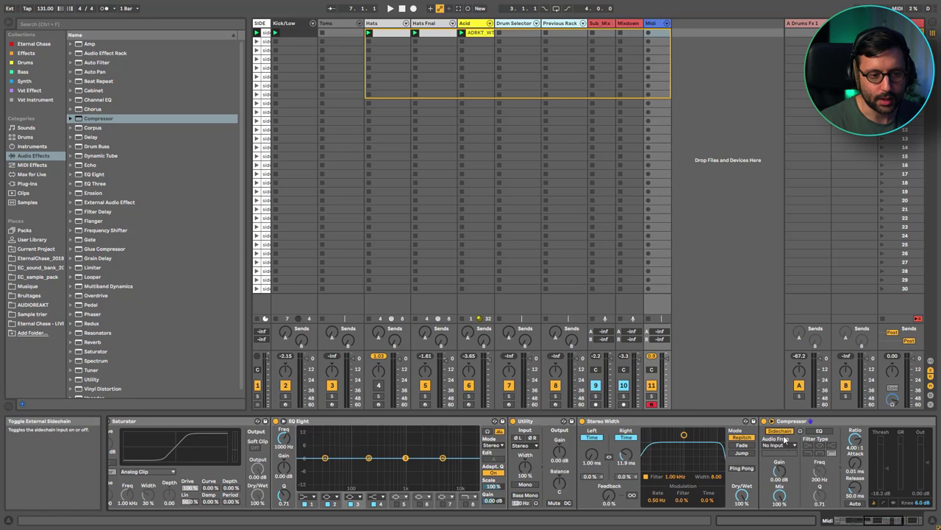
pyautogui.click(784, 446)
pyautogui.click(775, 334)
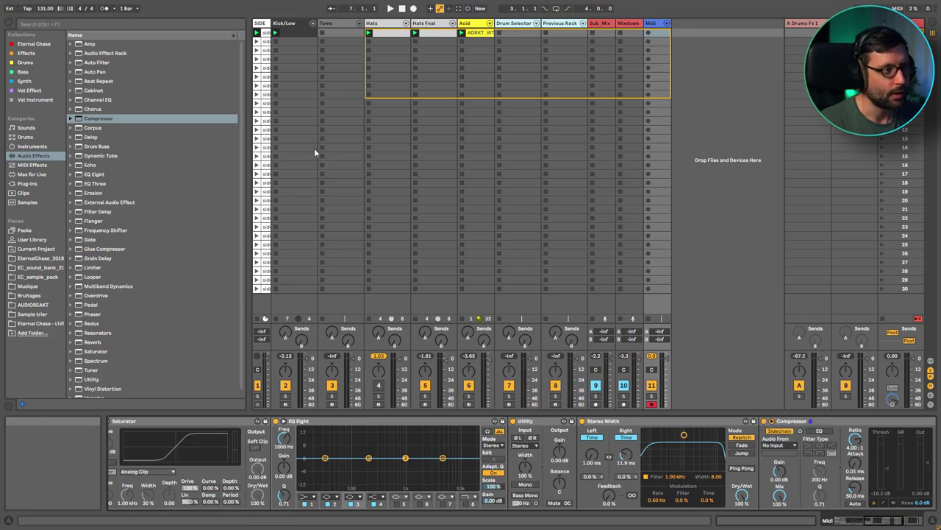
# Step: Copy a hats clip into the Midi track's first slot, then solo the track and launch the clip
pyautogui.click(650, 396)
pyautogui.click(651, 396)
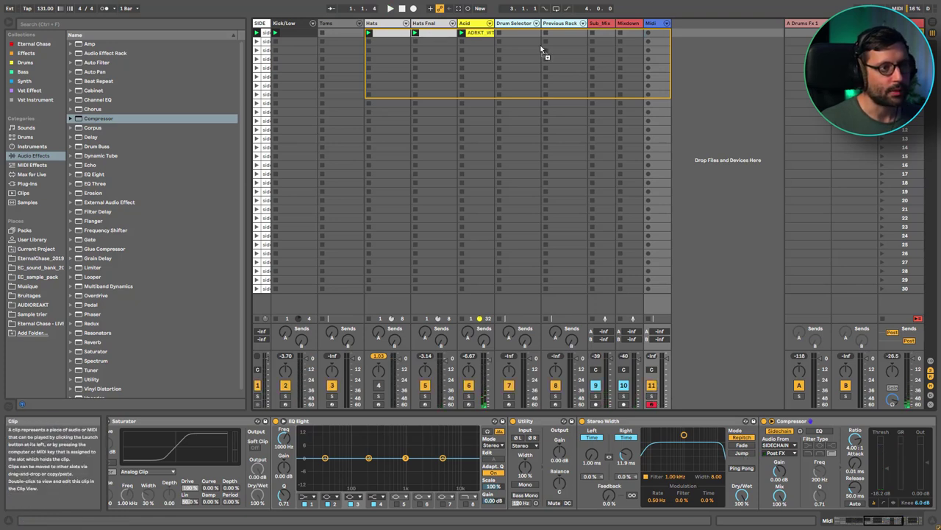
pyautogui.moveTo(656, 42); pyautogui.dragTo(656, 34)
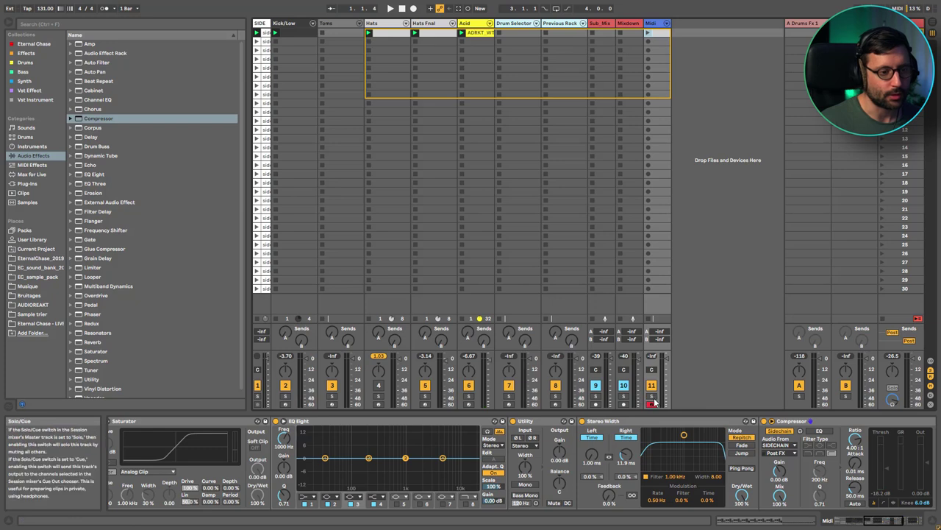
pyautogui.click(652, 397)
pyautogui.click(650, 41)
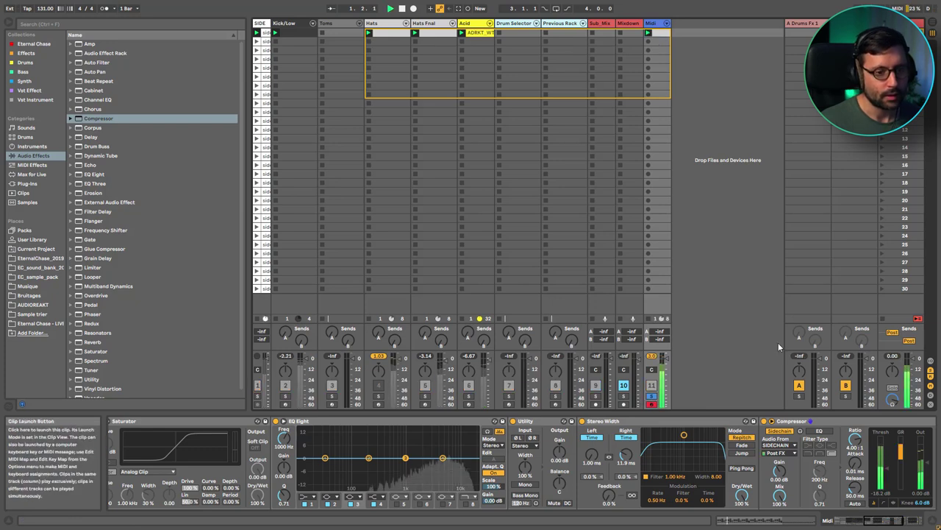
# Step: Turn off Makeup and set the threshold to -15.3 dB on the OHH2 Compressor during playback, then stop the transport
pyautogui.moveTo(881, 520)
pyautogui.mouseDown()
pyautogui.moveTo(853, 521)
pyautogui.moveTo(895, 520)
pyautogui.mouseUp()
pyautogui.click(341, 504)
pyautogui.press('space')
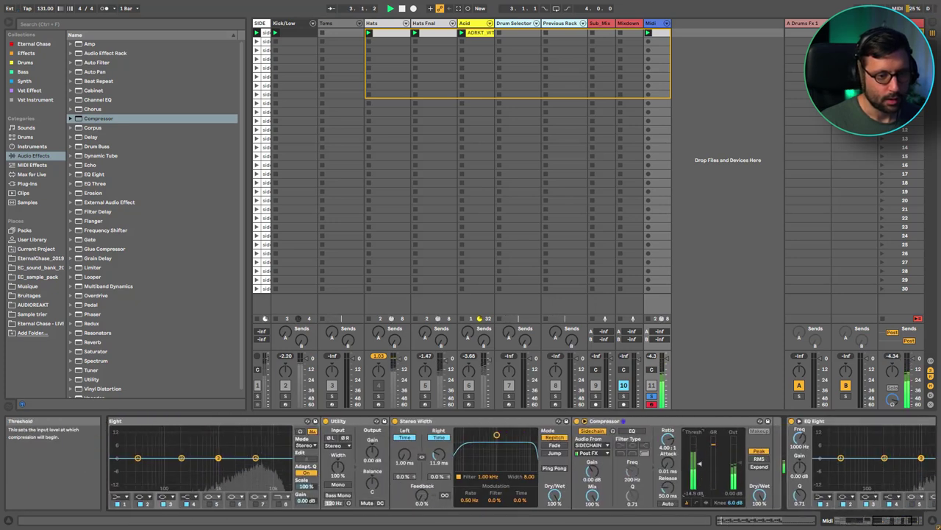
pyautogui.click(577, 422)
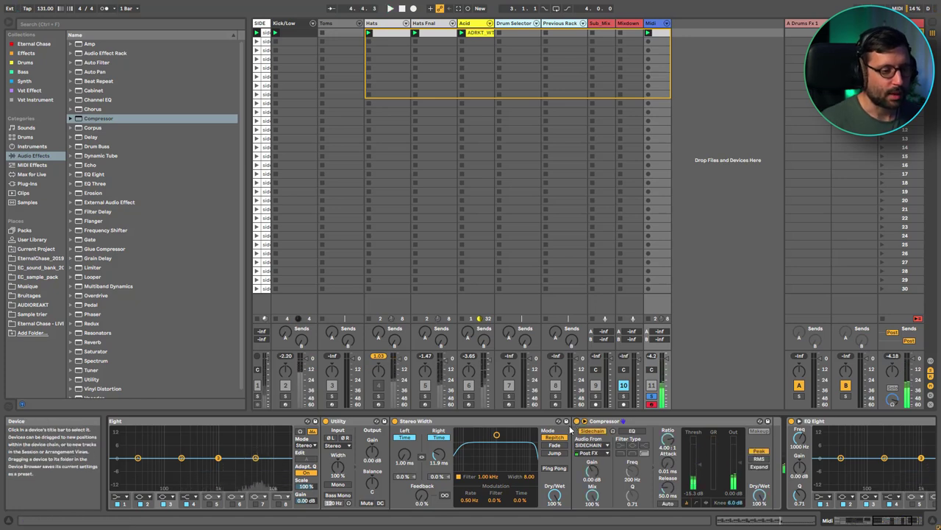
# Step: Copy the OHH2 chain's Stereo Width and Compressor into the SHAKER chain, directly after its EQ Eight
pyautogui.moveTo(890, 522); pyautogui.dragTo(886, 522)
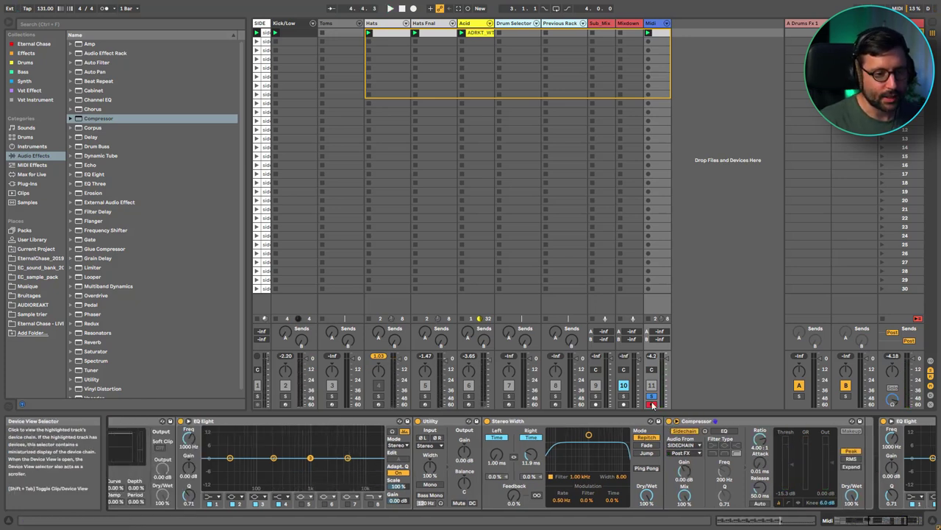
pyautogui.click(580, 426)
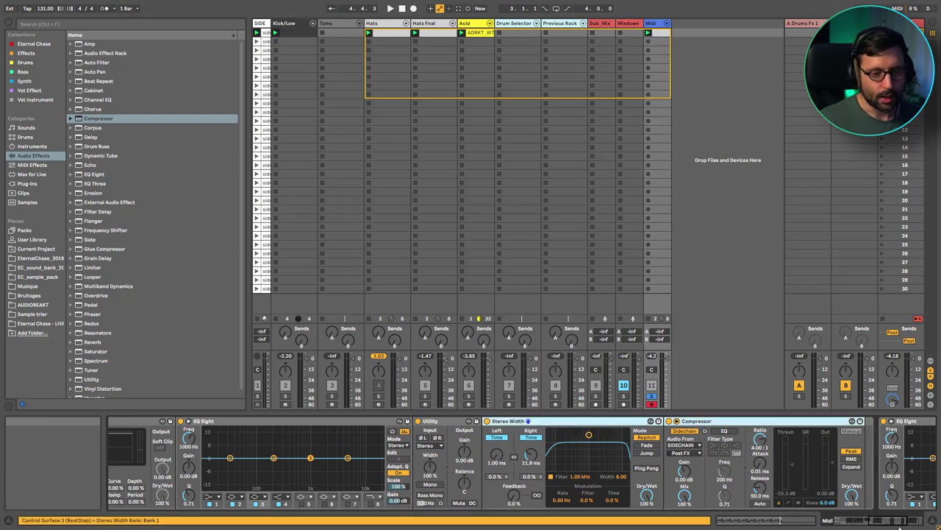
pyautogui.moveTo(883, 524); pyautogui.dragTo(843, 523)
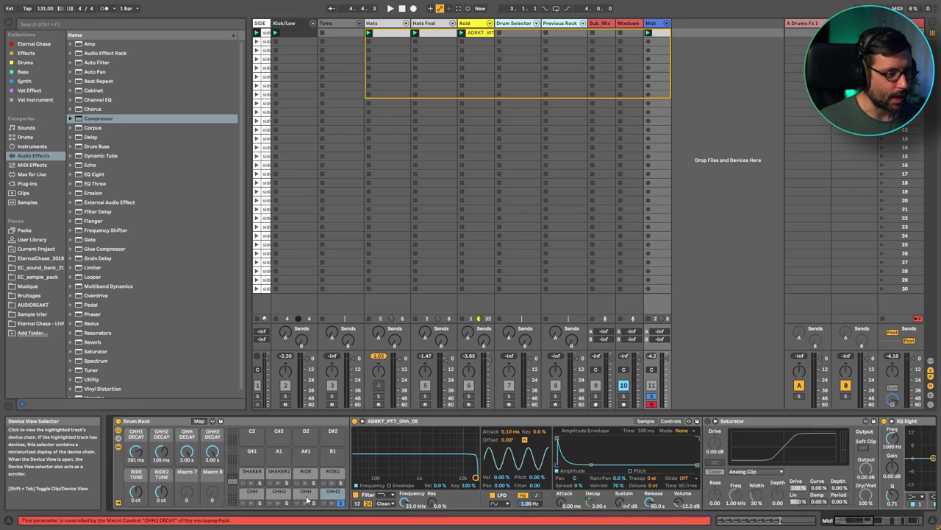
pyautogui.click(252, 474)
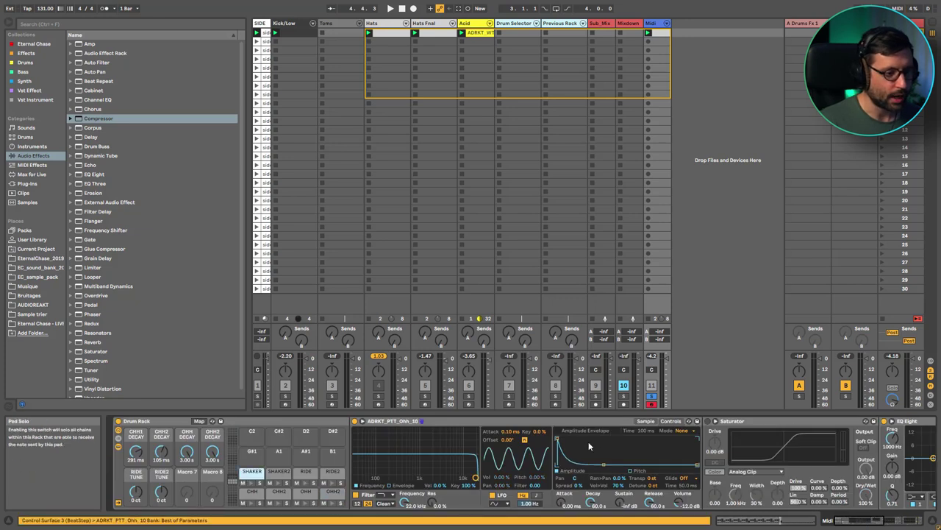
pyautogui.moveTo(866, 524); pyautogui.dragTo(892, 524)
pyautogui.click(759, 422)
pyautogui.hotkey('ctrl', 'v')
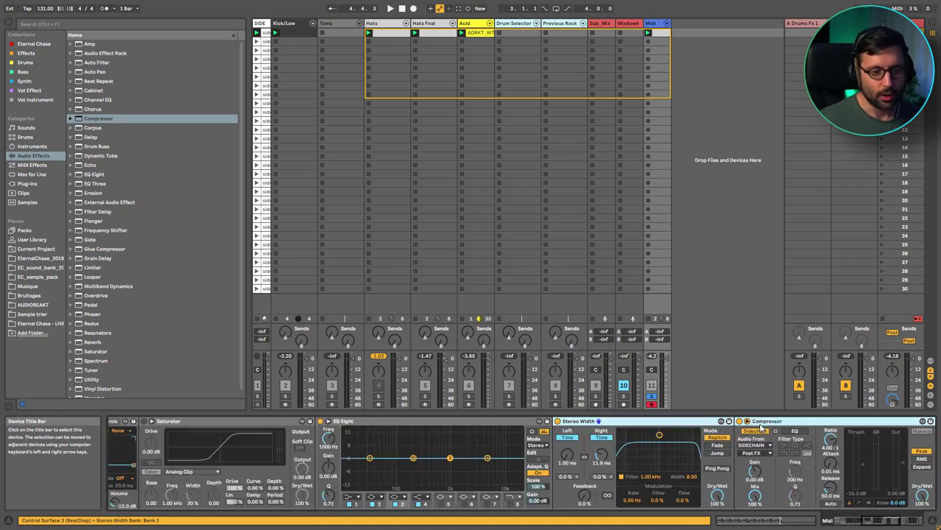
# Step: Paste the copied Stereo Width and Compressor into the RIDE chain after its Saturator
pyautogui.moveTo(884, 525); pyautogui.dragTo(706, 516)
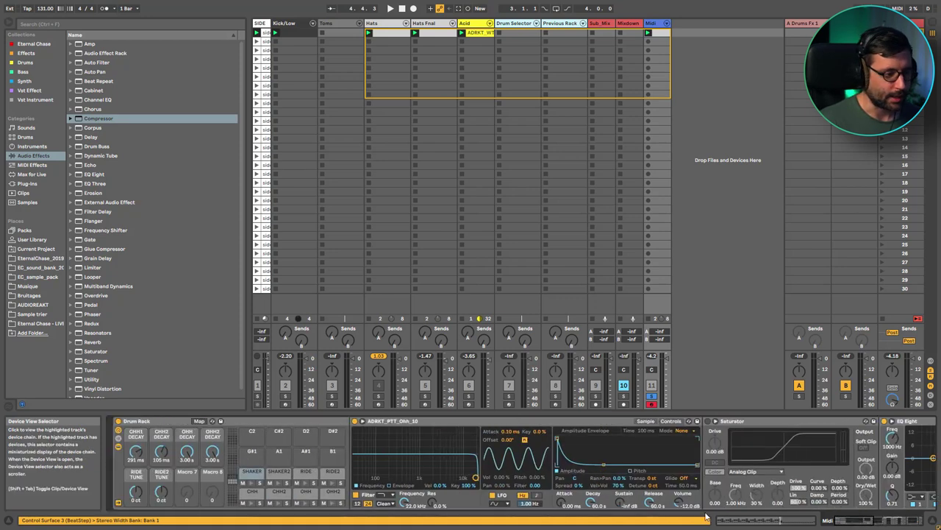
pyautogui.click(309, 472)
pyautogui.click(867, 519)
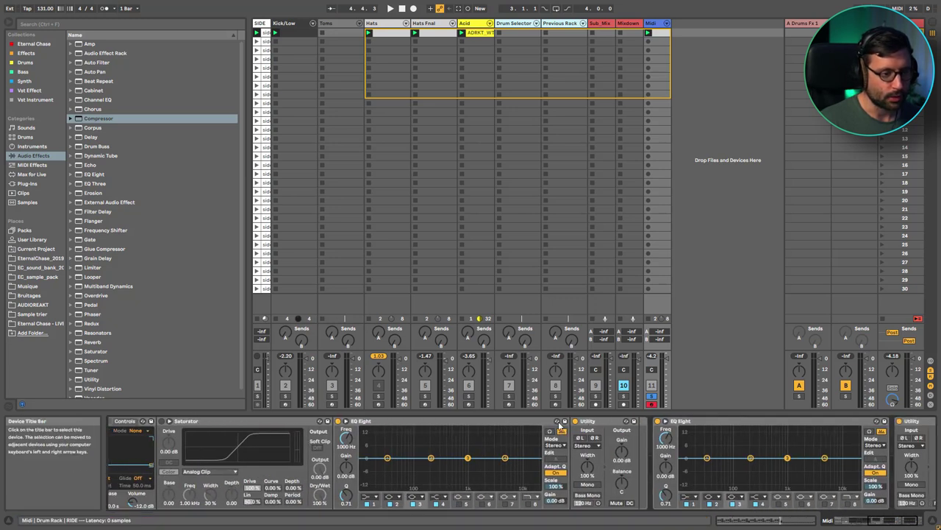
pyautogui.click(531, 423)
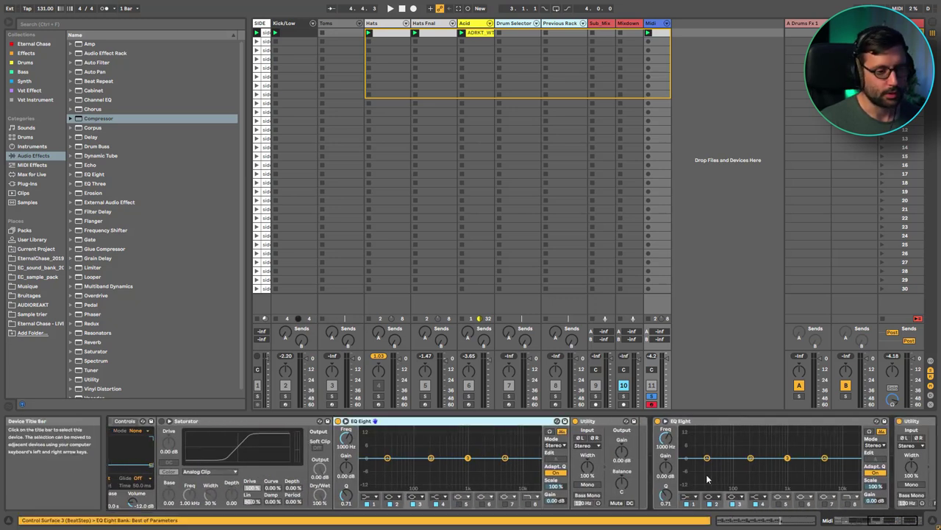
pyautogui.click(843, 519)
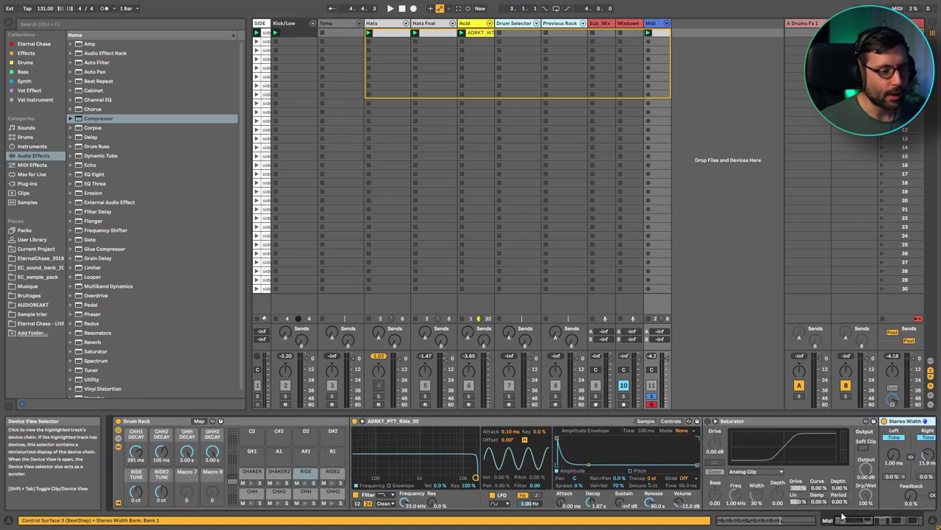
# Step: Paste the same Stereo Width and Compressor pair into the RIDE2 chain, between Saturator and EQ Eight
pyautogui.click(332, 471)
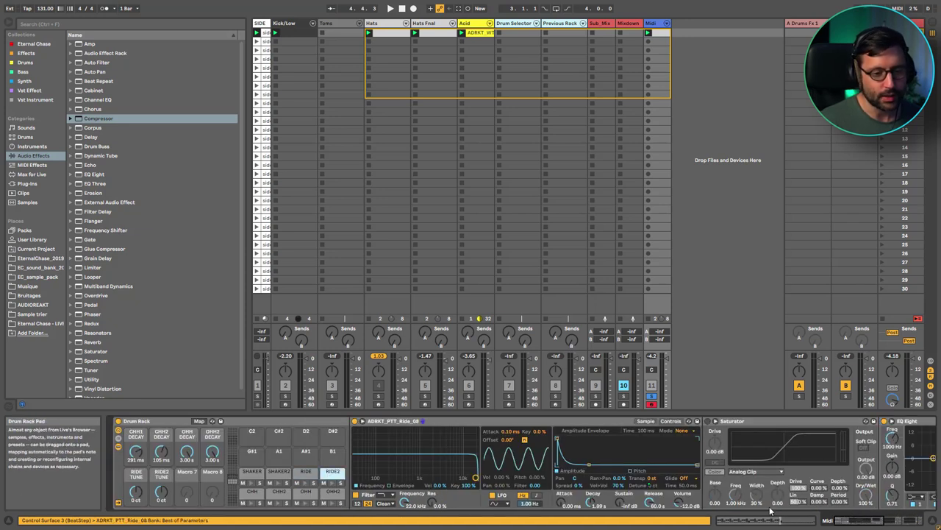
pyautogui.moveTo(836, 520); pyautogui.dragTo(857, 519)
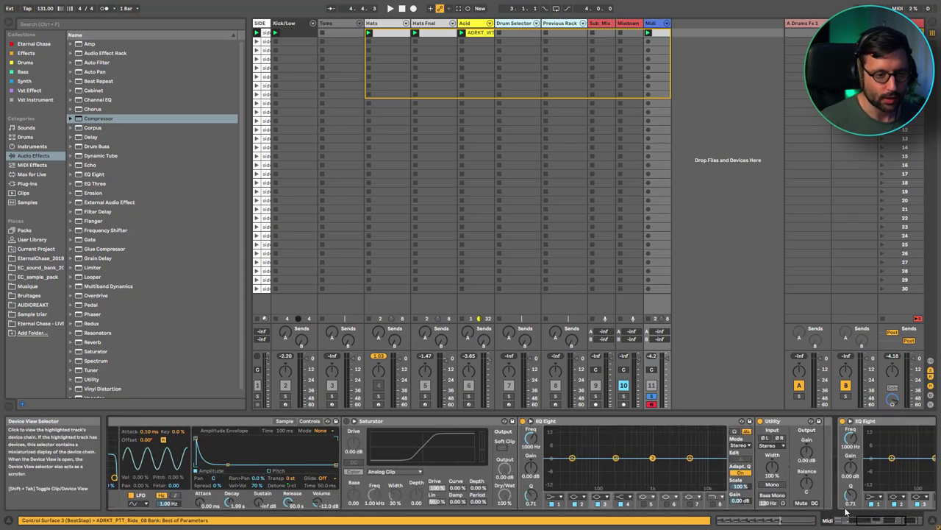
pyautogui.click(682, 421)
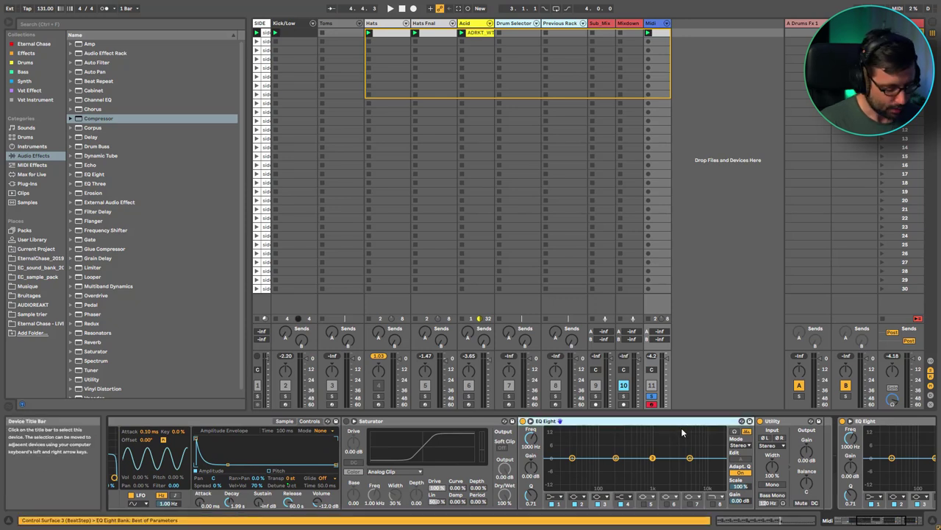
pyautogui.hotkey('ctrl', 'v')
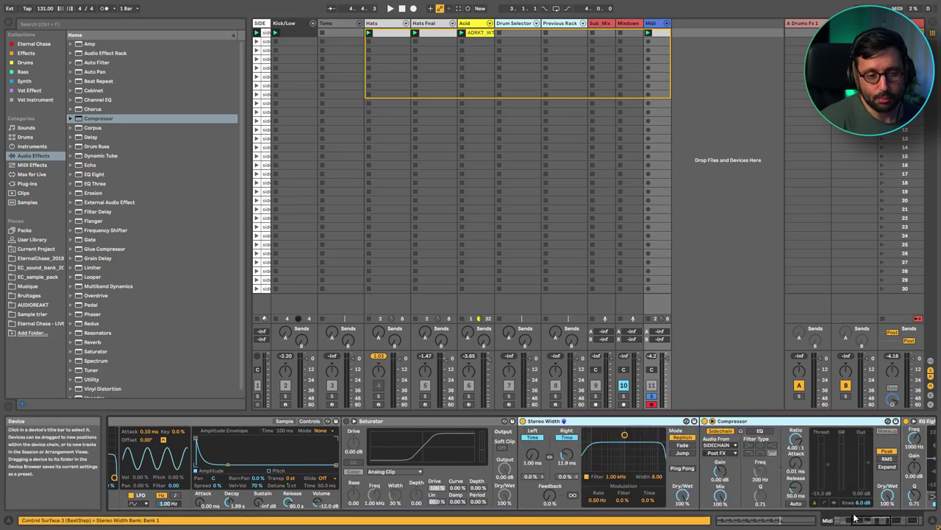
# Step: Switch off Stereo Width in the RIDE chain and move it with the Compressor further along the chain
pyautogui.moveTo(873, 521); pyautogui.dragTo(836, 527)
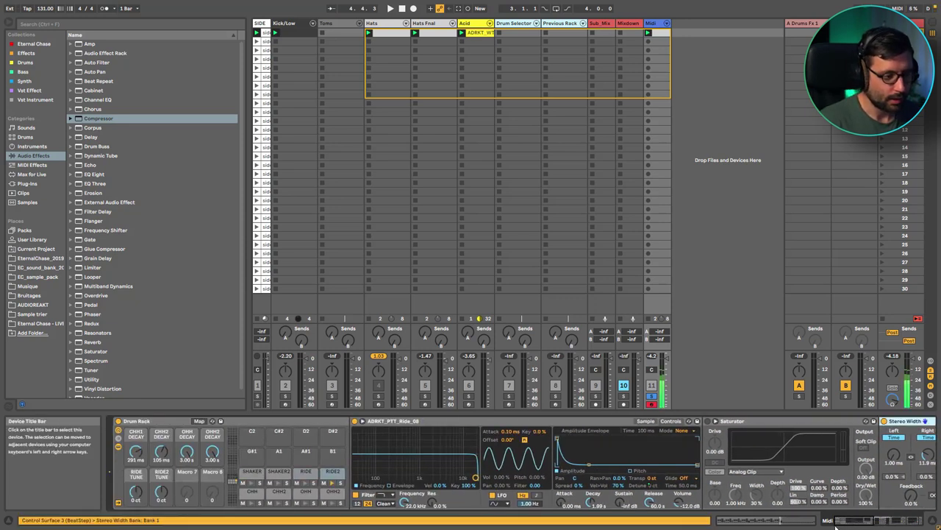
pyautogui.click(306, 471)
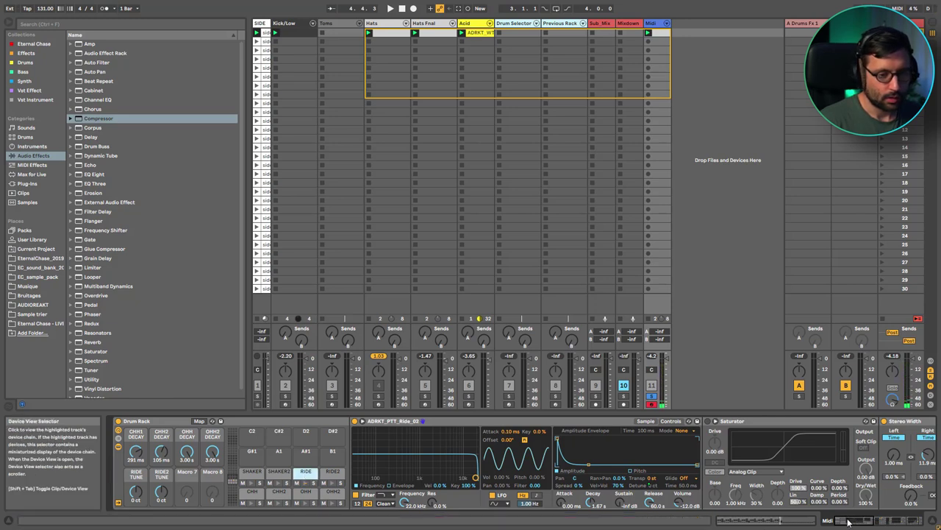
pyautogui.moveTo(848, 520); pyautogui.dragTo(854, 520)
pyautogui.click(628, 422)
pyautogui.click(619, 422)
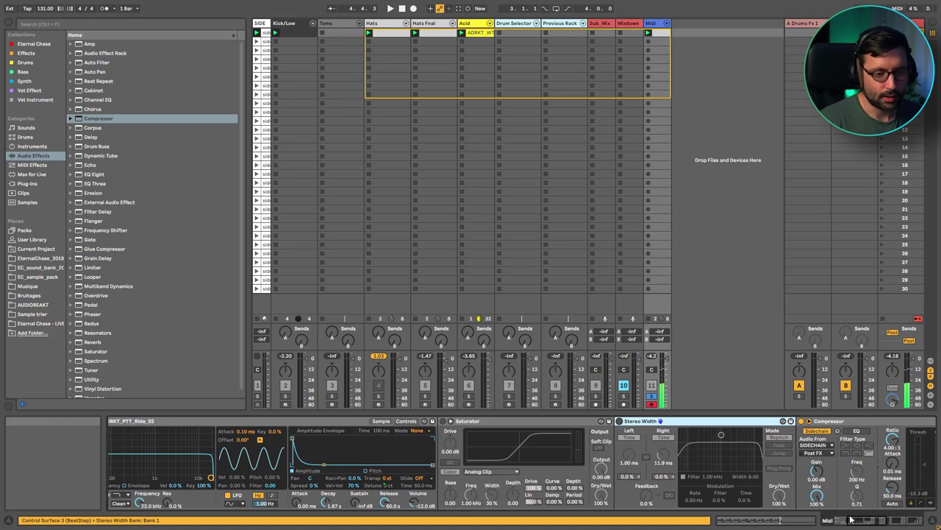
pyautogui.moveTo(854, 520); pyautogui.dragTo(864, 520)
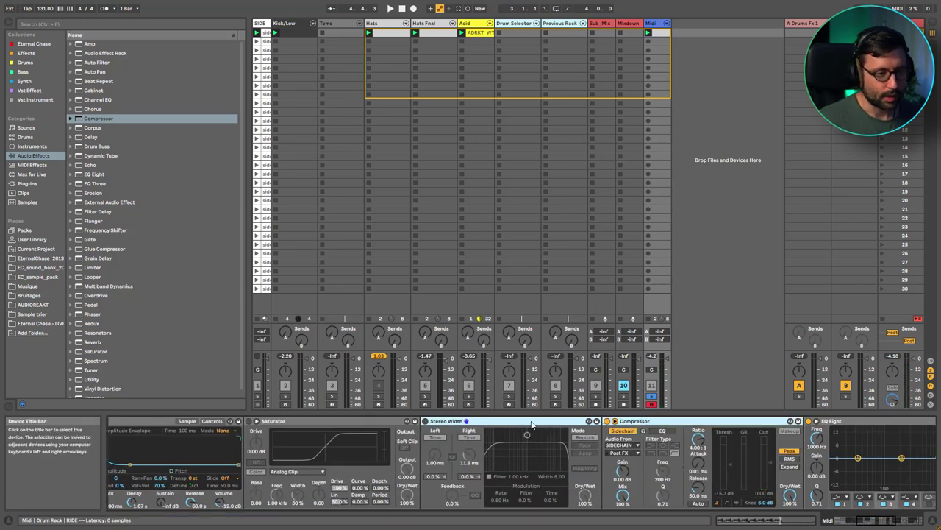
pyautogui.moveTo(763, 433); pyautogui.dragTo(855, 448)
pyautogui.moveTo(886, 521); pyautogui.dragTo(853, 520)
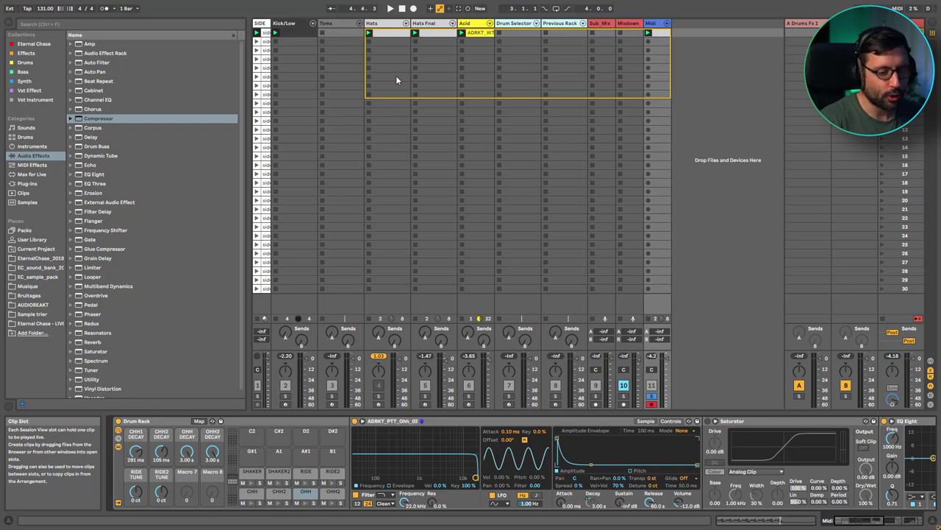
pyautogui.moveTo(868, 519); pyautogui.dragTo(892, 520)
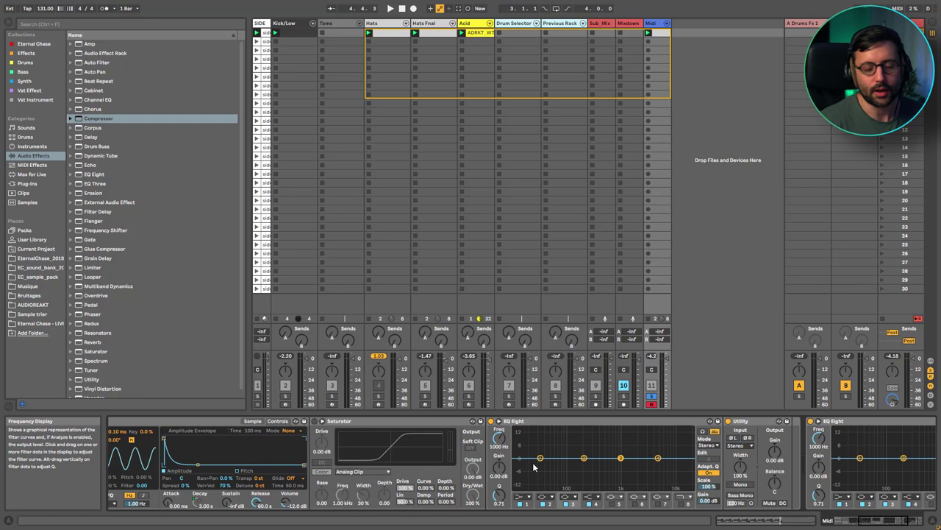
pyautogui.click(549, 384)
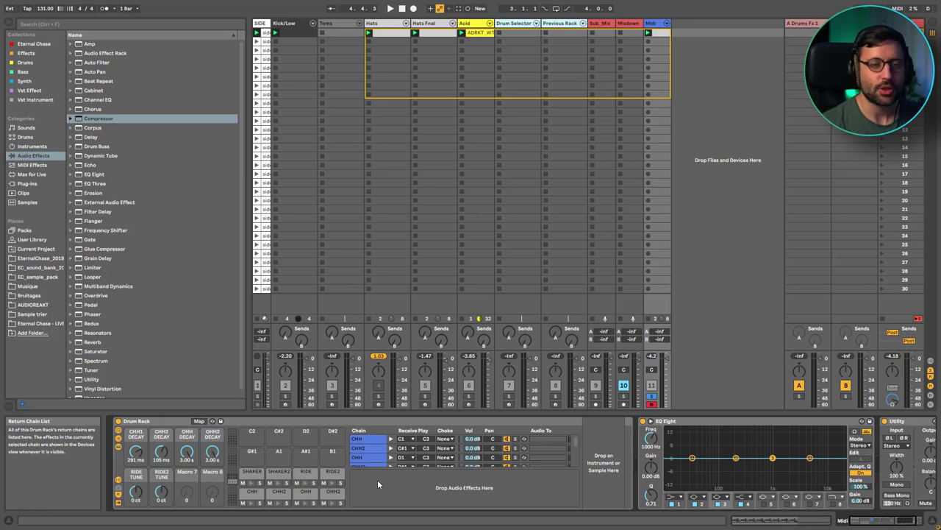
# Step: Create a return chain in the Drum Rack and name it Reverb Close
pyautogui.rightClick(378, 483)
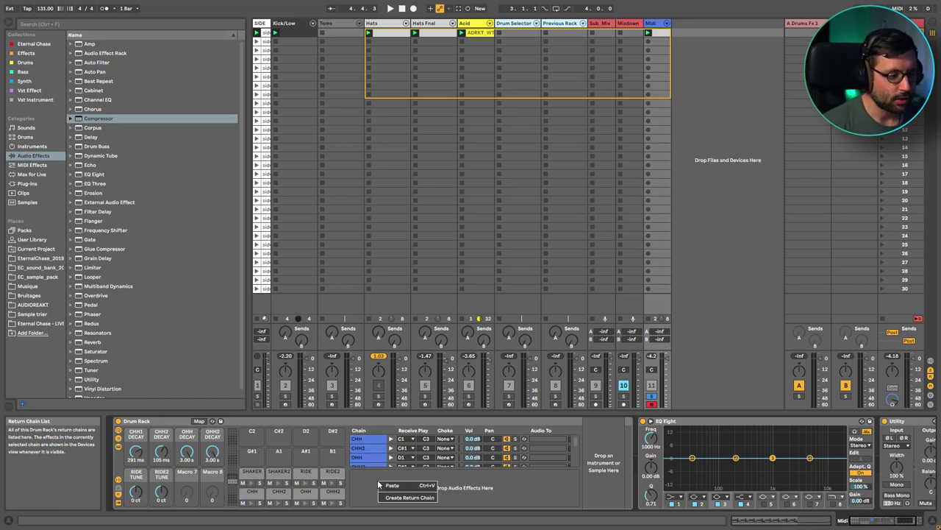
pyautogui.click(398, 497)
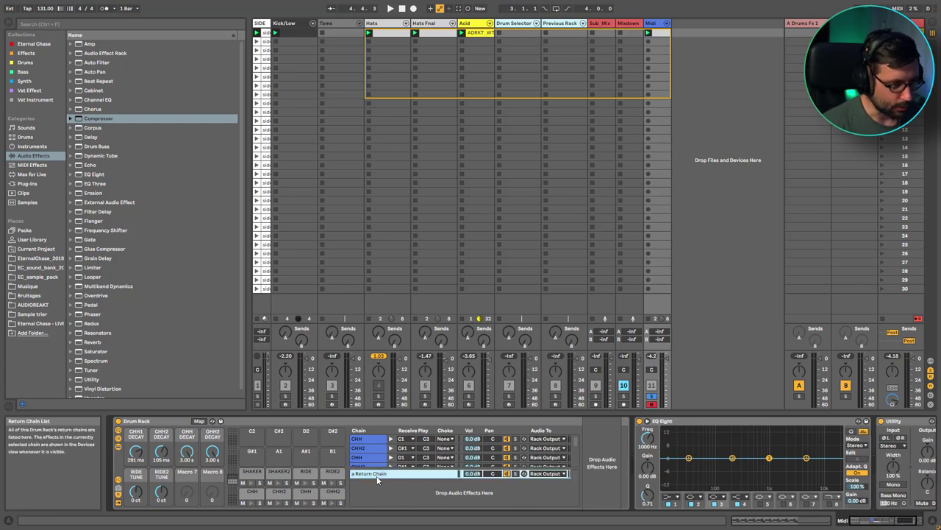
pyautogui.write('R')
pyautogui.press('capslock')
pyautogui.write('everb')
pyautogui.press('capslock')
pyautogui.write('C')
pyautogui.press('capslock')
pyautogui.write('lose')
# Step: Create a second return chain named Reverb Long and select the Reverb Close chain
pyautogui.rightClick(366, 487)
pyautogui.click(375, 504)
pyautogui.write('R')
pyautogui.press('capslock')
pyautogui.write('everb Lo')
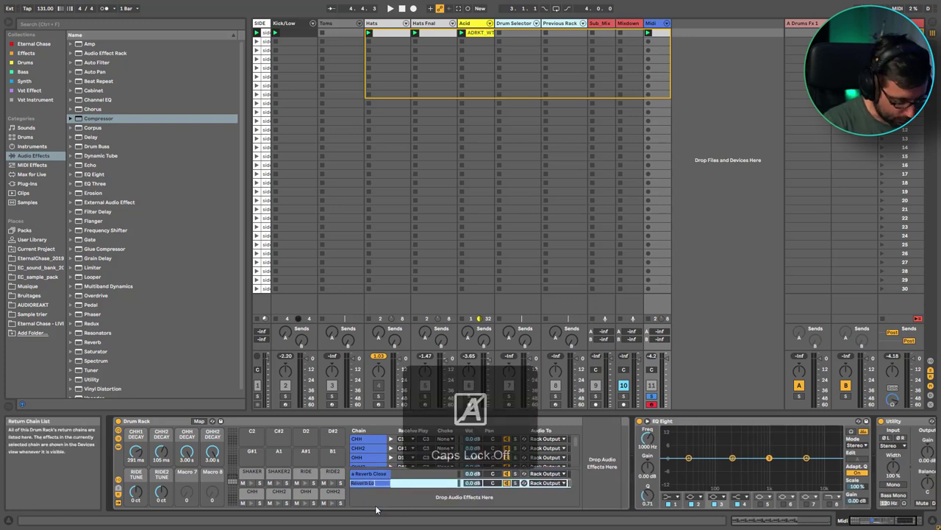
pyautogui.click(373, 474)
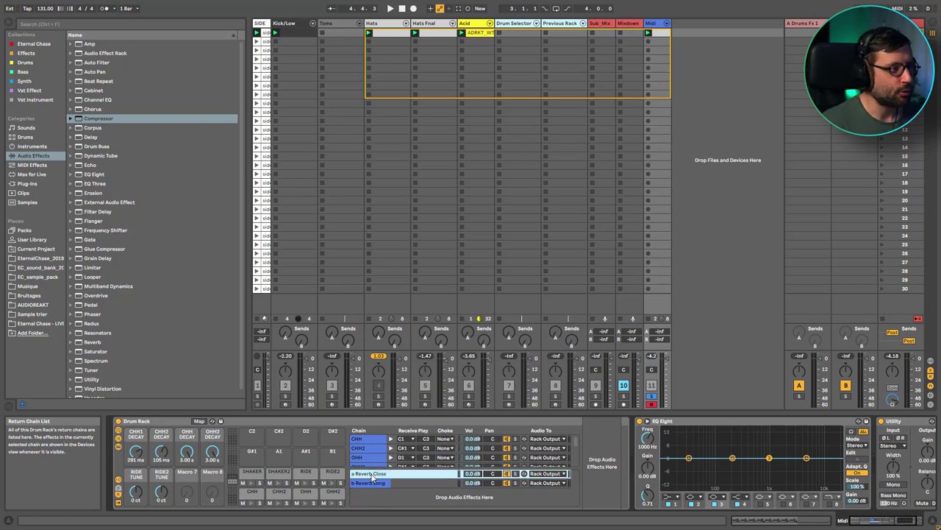
# Step: Add a Reverb to the Reverb Close return chain and map its Decay Time to Macro 7
pyautogui.moveTo(92, 342); pyautogui.dragTo(369, 475)
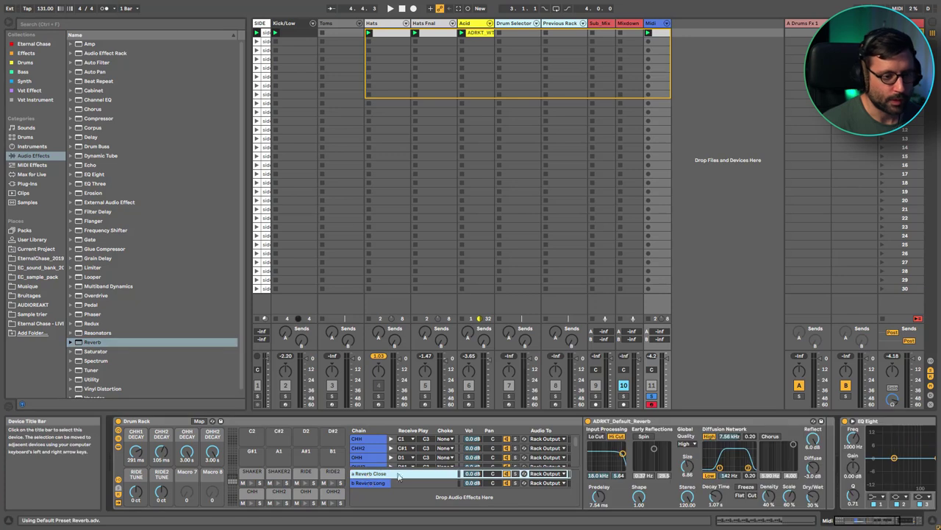
pyautogui.rightClick(717, 502)
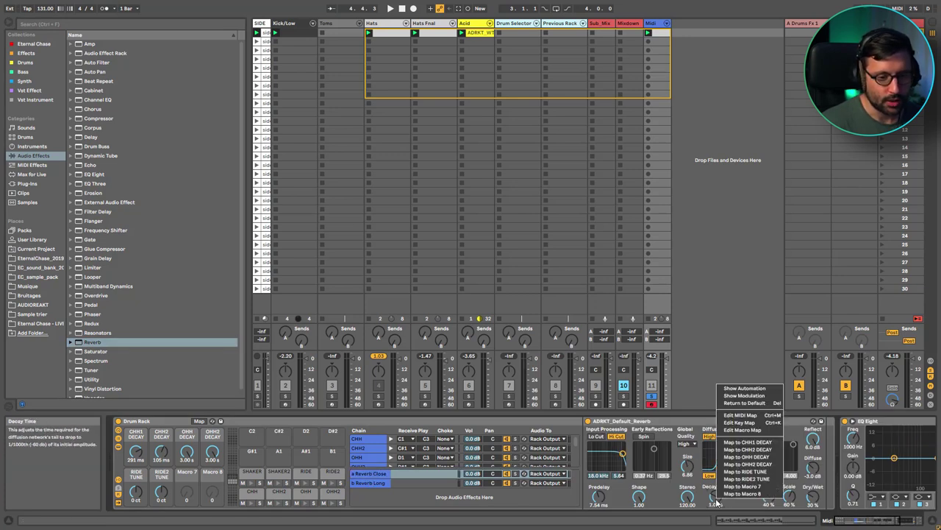
pyautogui.click(739, 486)
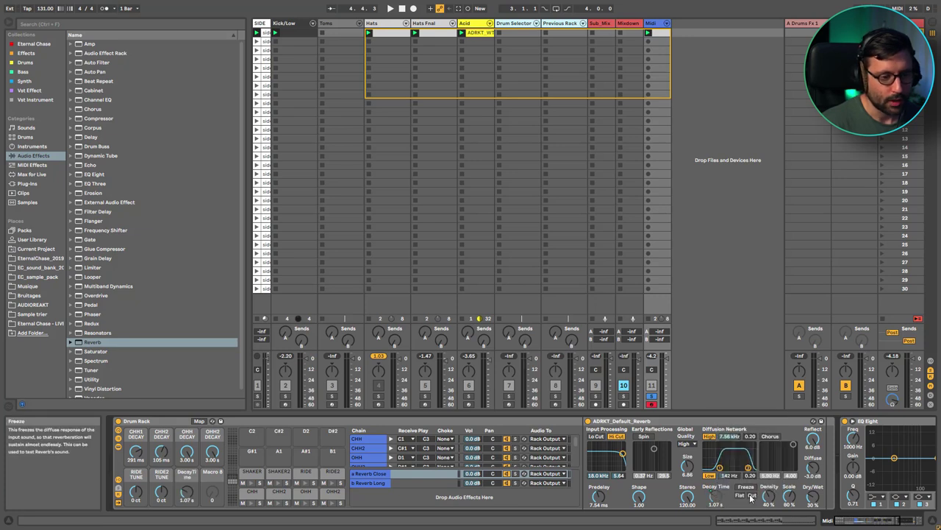
# Step: Add a Reverb to the Reverb Long return chain, set its Decay Time to about 5.96 s and map it to Macro 8
pyautogui.click(368, 483)
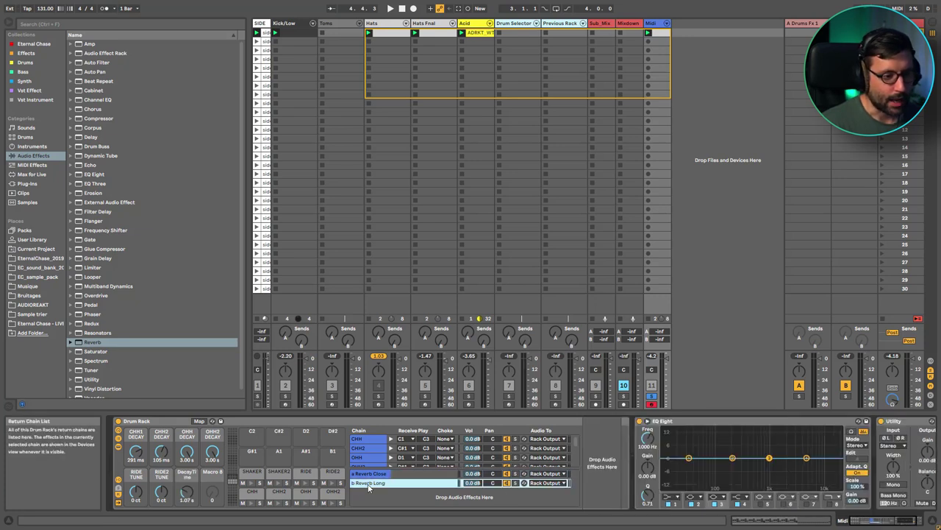
pyautogui.click(94, 342)
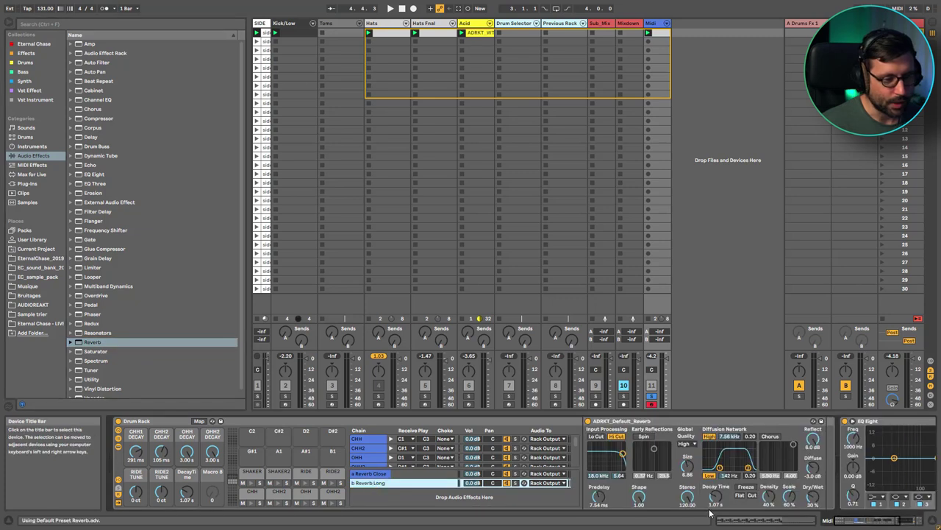
pyautogui.moveTo(713, 501); pyautogui.dragTo(713, 495)
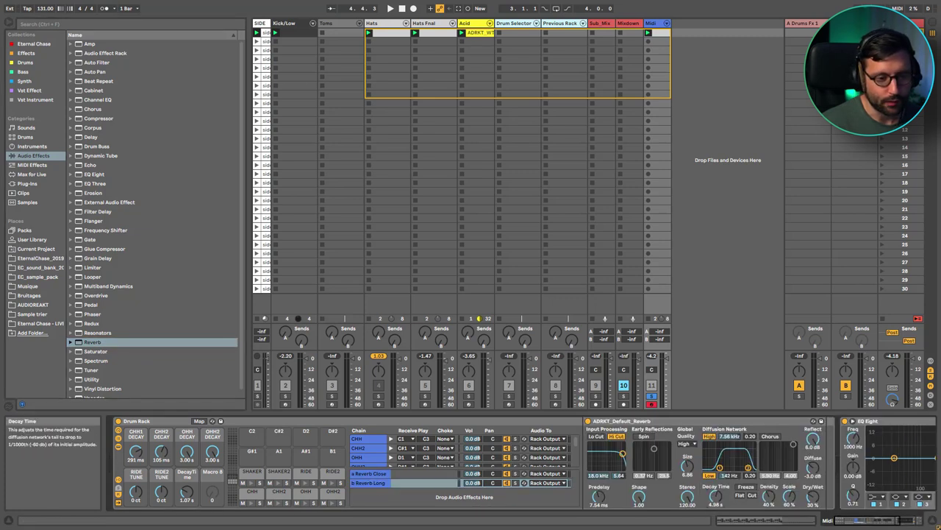
pyautogui.rightClick(715, 496)
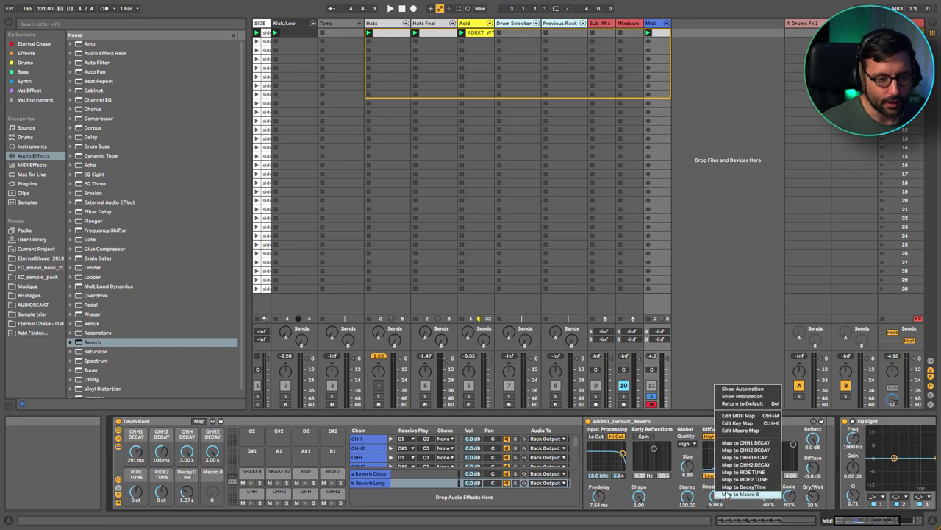
pyautogui.click(728, 494)
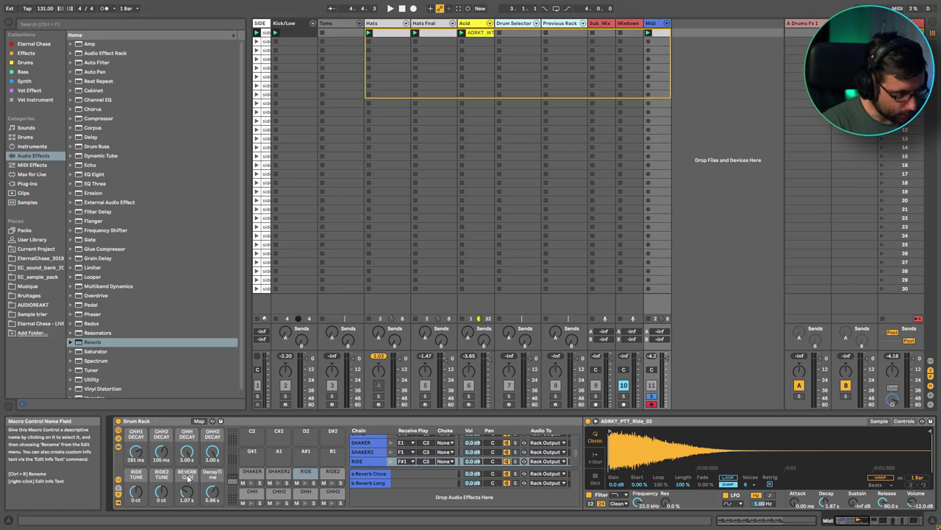
# Step: Rename the eighth macro, which controls the long reverb's decay time, as RVERB LONG
pyautogui.click(217, 478)
pyautogui.hotkey('ctrl', 'r')
pyautogui.write('RVERB')
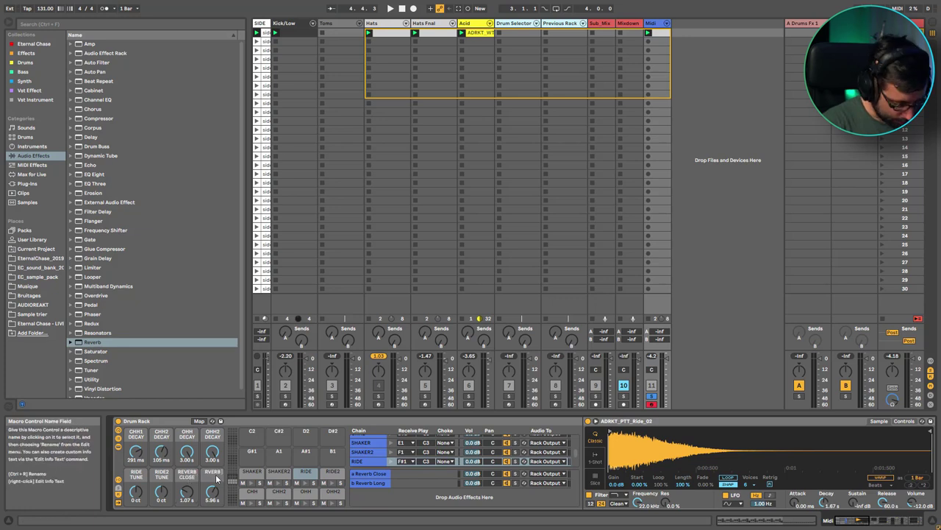
pyautogui.write(' LONG')
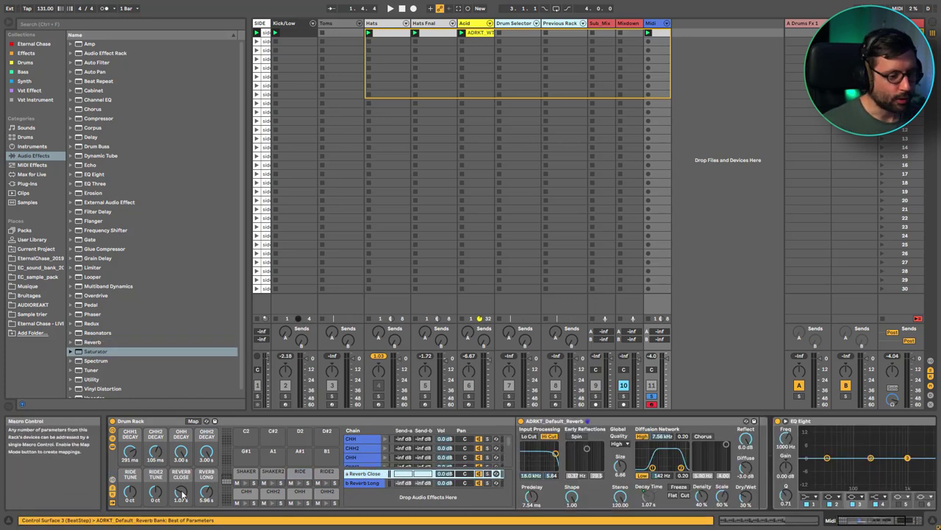
# Step: Set the Reverb Close chain's reverb Dry/Wet to 100 % and add a Saturator after that reverb
pyautogui.moveTo(744, 503); pyautogui.dragTo(743, 437)
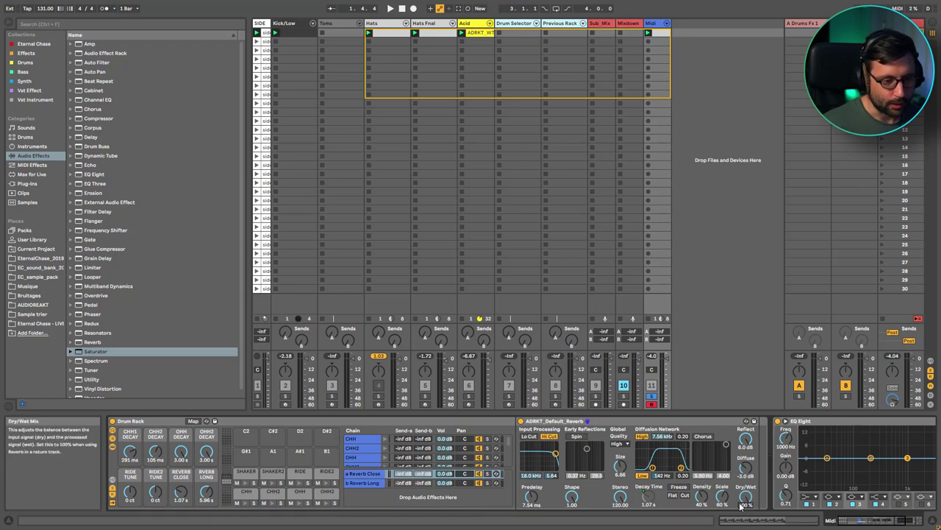
pyautogui.click(376, 483)
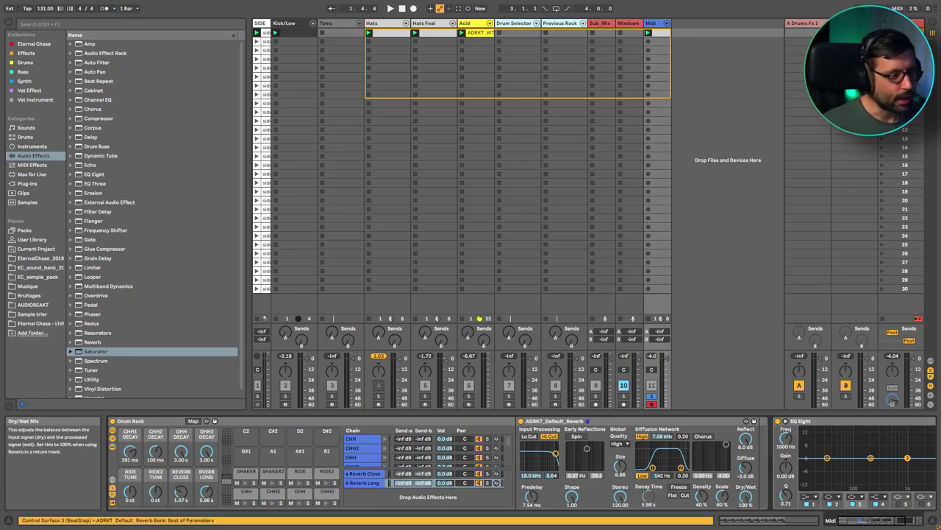
pyautogui.click(105, 352)
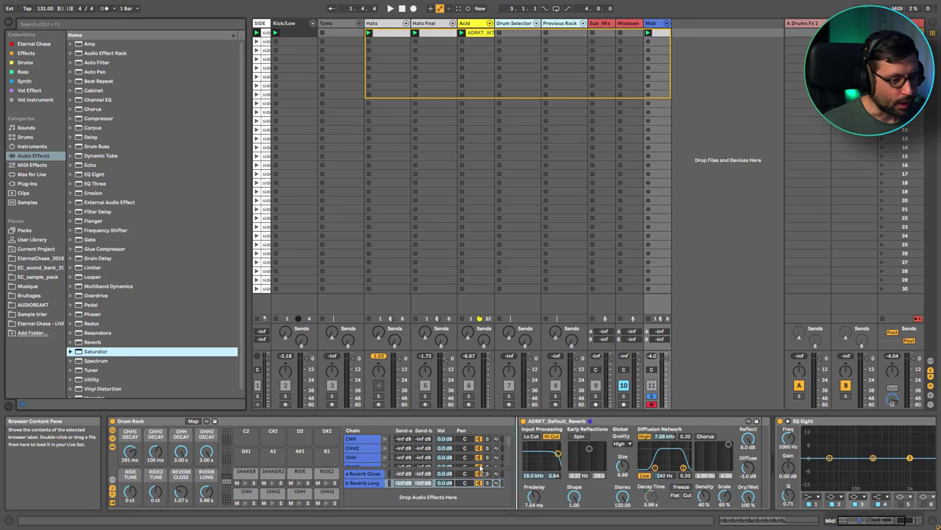
pyautogui.click(359, 475)
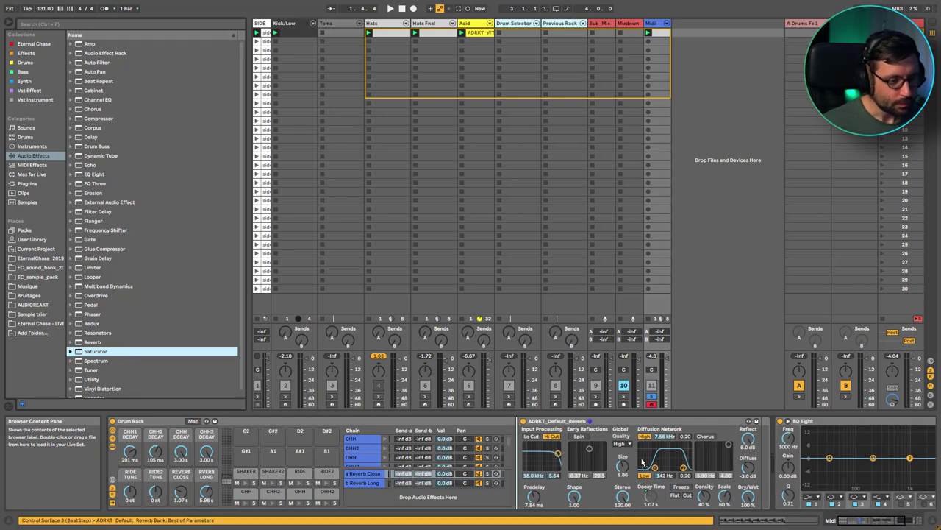
pyautogui.moveTo(376, 476); pyautogui.dragTo(600, 453)
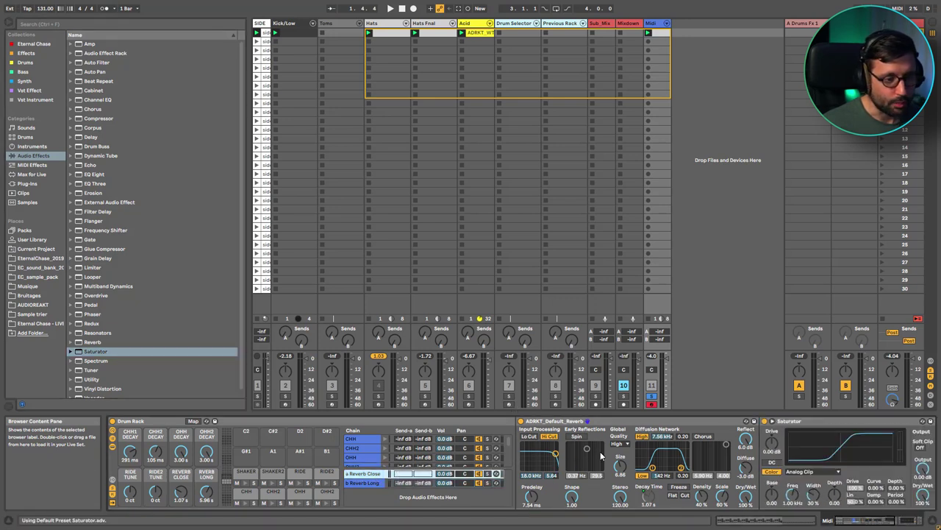
# Step: Add EQ Eight after the Saturator in Reverb Close and make band 1 a low cut at about 203 Hz
pyautogui.doubleClick(94, 174)
pyautogui.moveTo(799, 441); pyautogui.dragTo(821, 505)
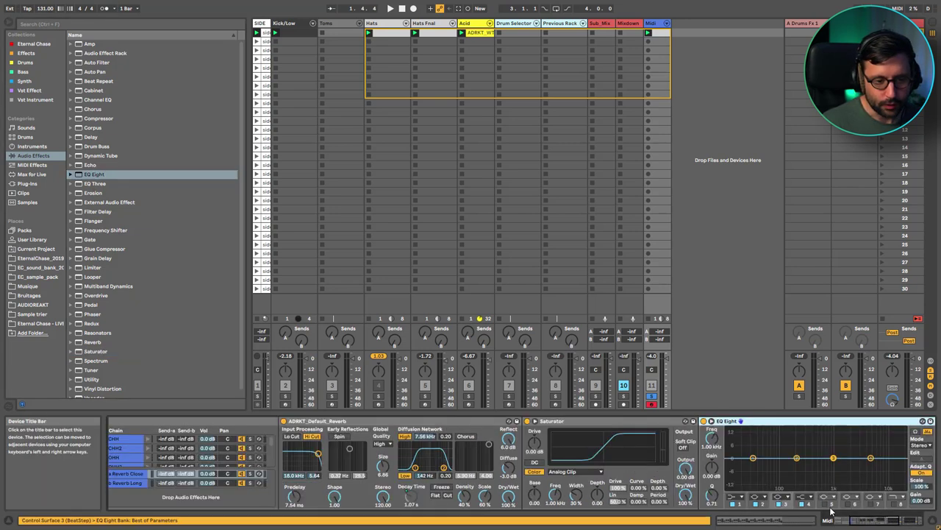
pyautogui.click(738, 496)
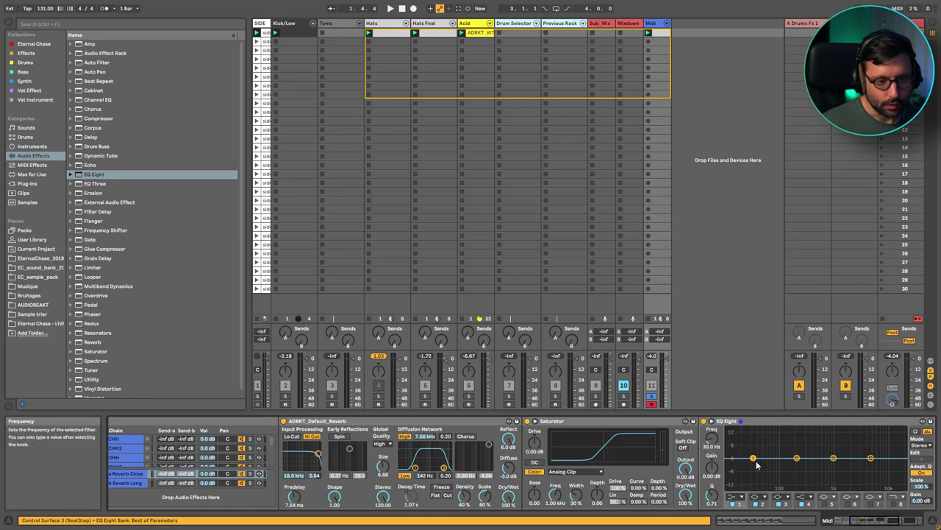
pyautogui.click(730, 453)
pyautogui.moveTo(753, 458); pyautogui.dragTo(802, 464)
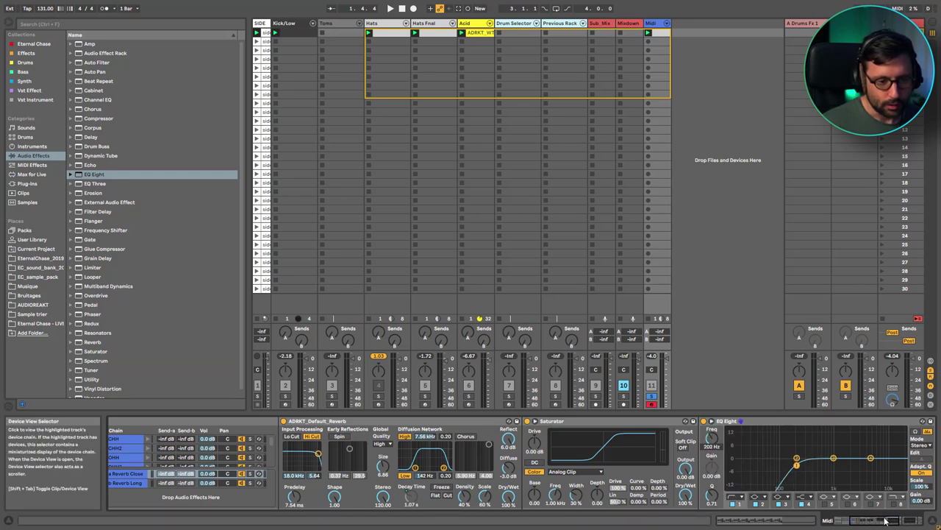
# Step: Add a Saturator before the reverb in the Reverb Long chain and raise its Drive to about 3.9 dB
pyautogui.hscroll(-5, 368, 502)
pyautogui.click(372, 484)
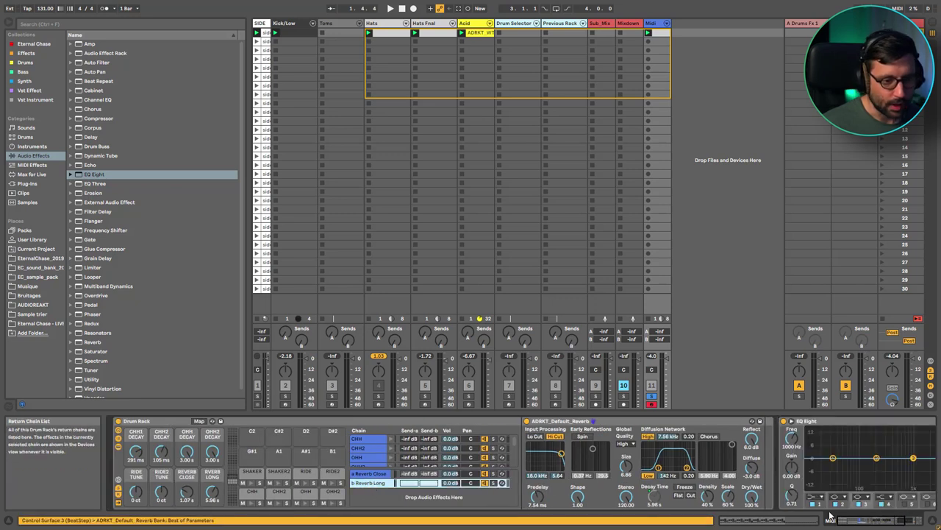
pyautogui.moveTo(95, 351); pyautogui.dragTo(525, 457)
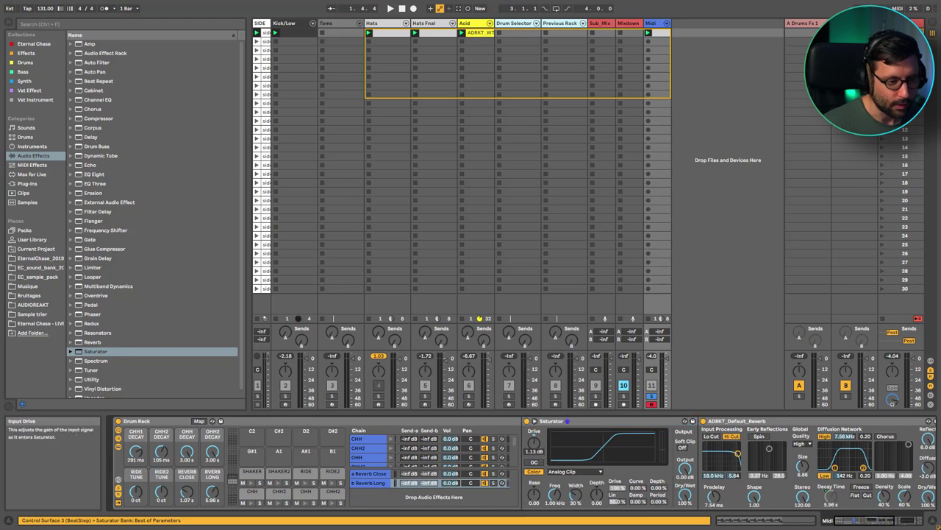
# Step: Add EQ Eight after the reverb in Reverb Long and make band 1 a low cut at about 273 Hz
pyautogui.moveTo(94, 174); pyautogui.dragTo(654, 460)
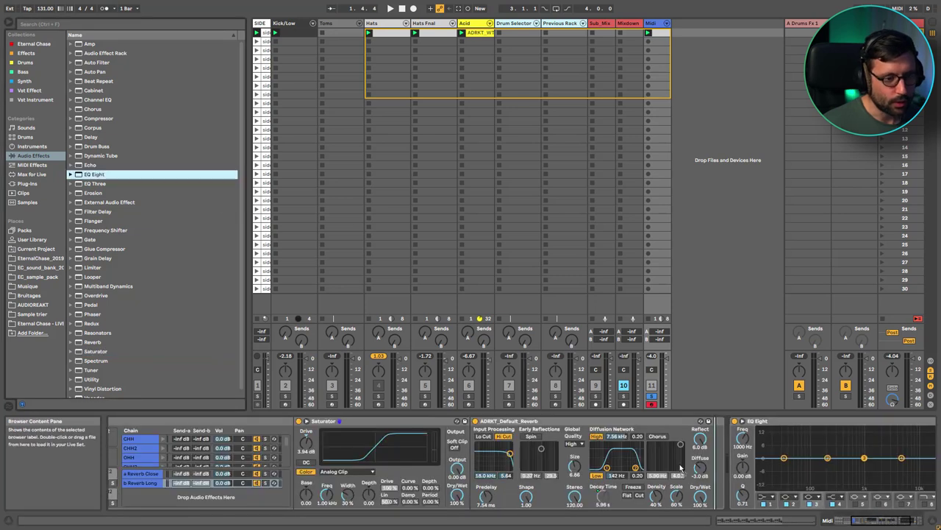
pyautogui.click(752, 497)
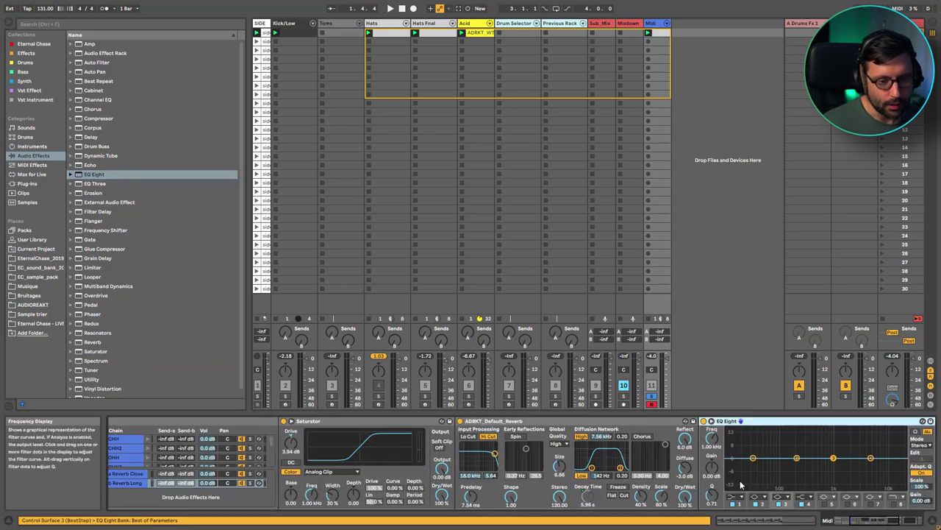
pyautogui.click(738, 452)
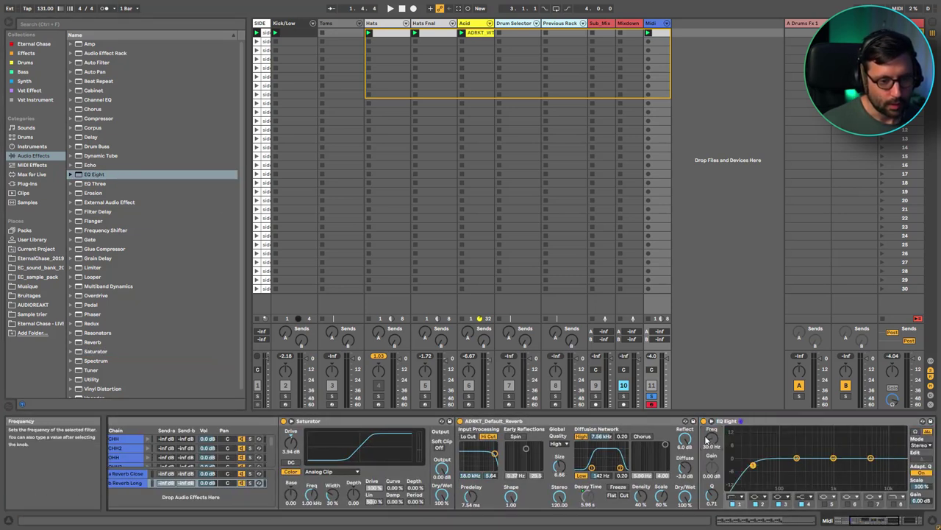
pyautogui.moveTo(752, 465); pyautogui.dragTo(803, 465)
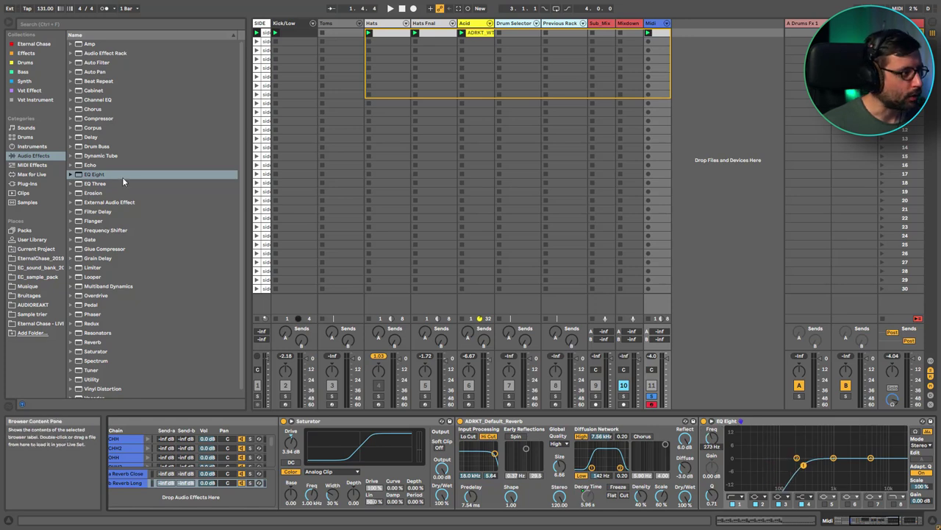
# Step: Add the Stereo Width delay preset after EQ Eight in Reverb Long and increase its right delay time
pyautogui.click(71, 137)
pyautogui.doubleClick(103, 192)
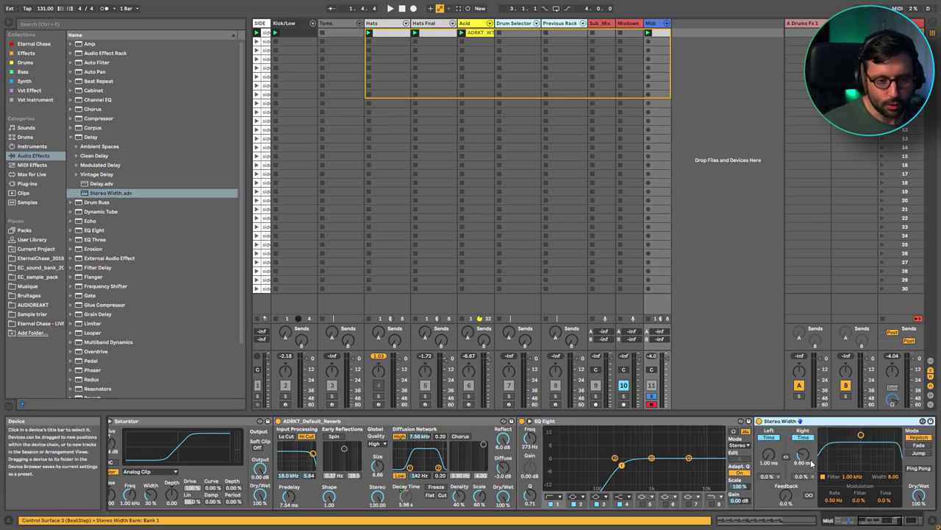
pyautogui.moveTo(803, 453); pyautogui.dragTo(803, 445)
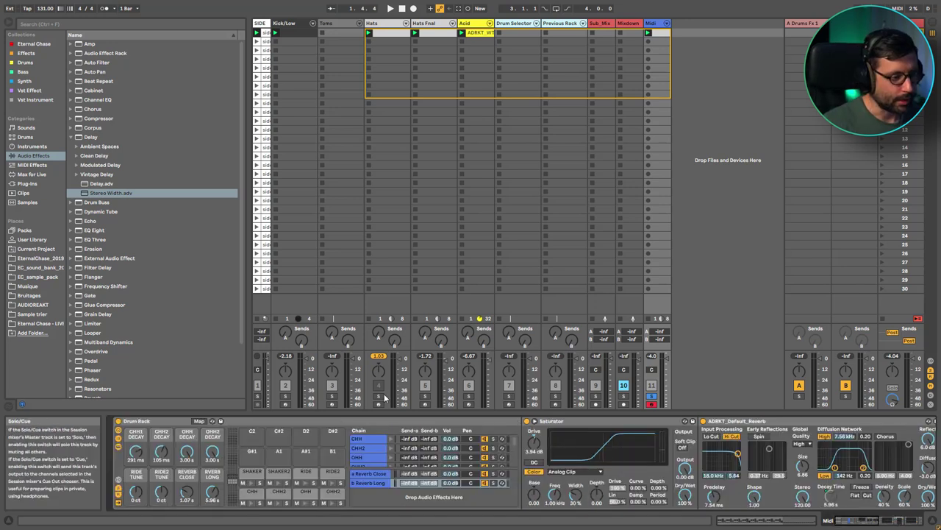
# Step: Solo the CHH pad, play the set and raise the chain's Send-a level to -12 dB
pyautogui.click(253, 490)
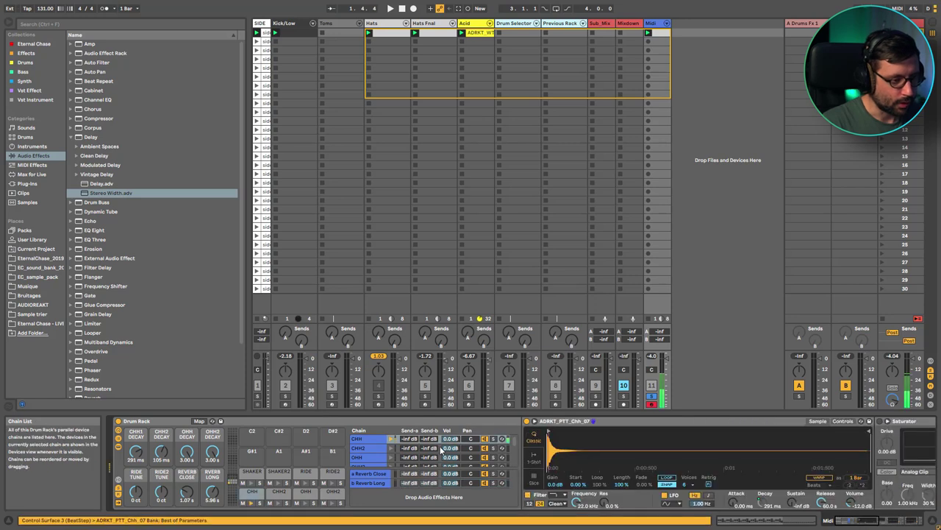
pyautogui.click(260, 503)
pyautogui.press('space')
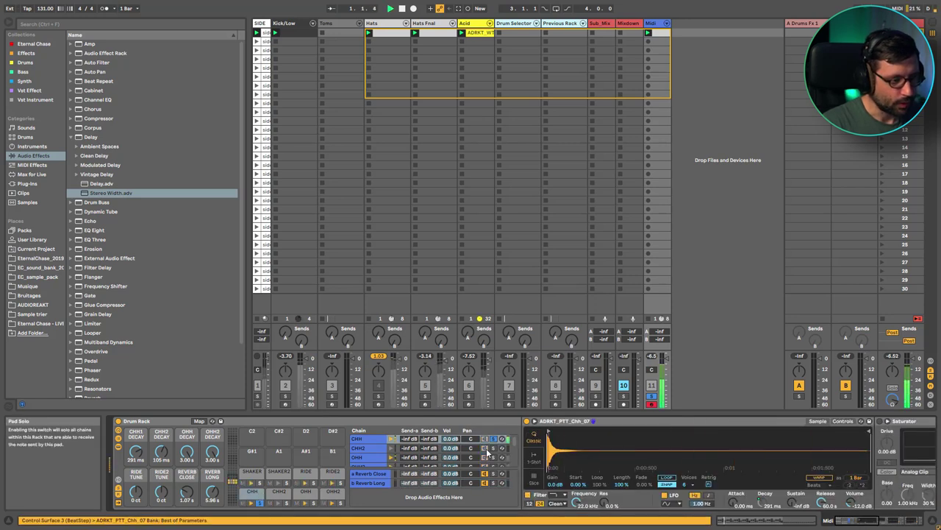
pyautogui.moveTo(409, 441); pyautogui.dragTo(429, 450)
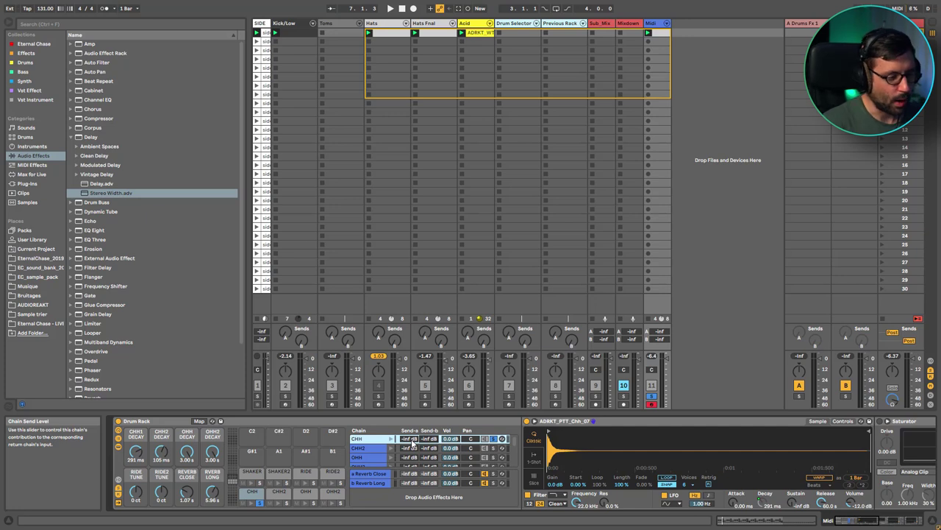
pyautogui.moveTo(409, 438); pyautogui.dragTo(409, 435)
pyautogui.press('space')
# Step: Solo the OHH pad and raise its chain's Send-a level to -7 dB
pyautogui.click(314, 503)
pyautogui.click(311, 500)
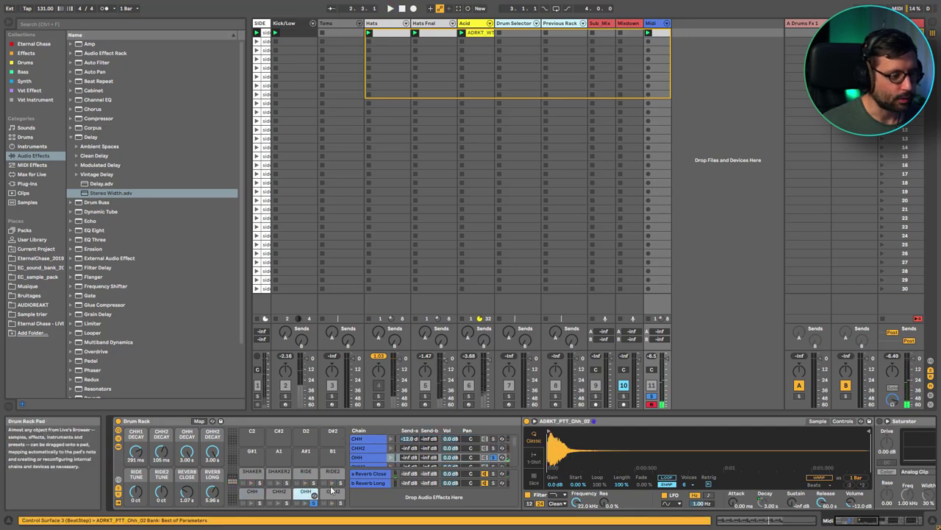
pyautogui.moveTo(409, 457); pyautogui.dragTo(408, 444)
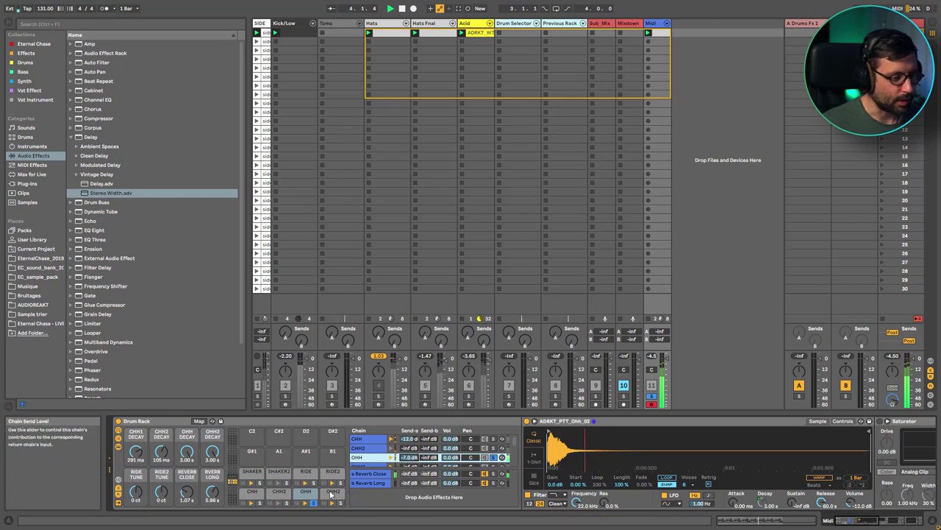
# Step: Lower the chain volumes during playback to -2.7 dB for CHH and -3.4 dB for OHH
pyautogui.click(250, 497)
pyautogui.moveTo(450, 439); pyautogui.dragTo(450, 446)
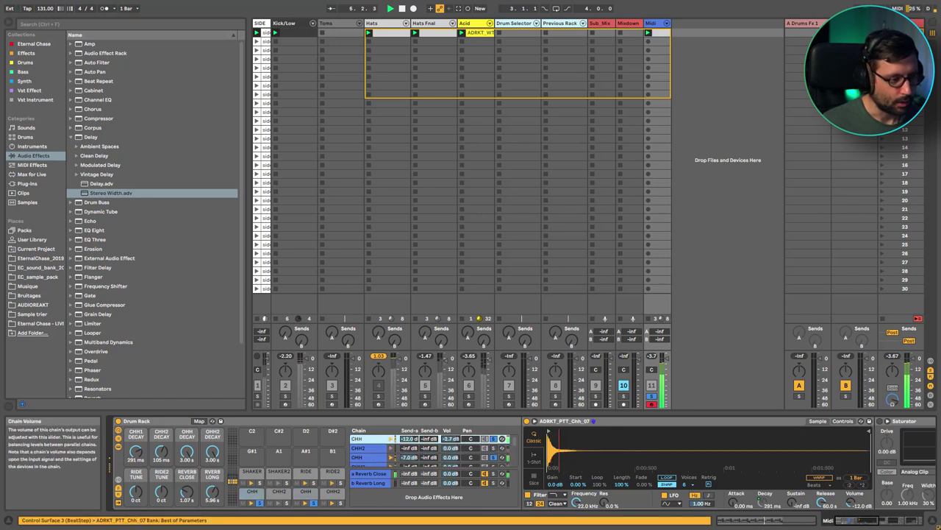
pyautogui.click(454, 457)
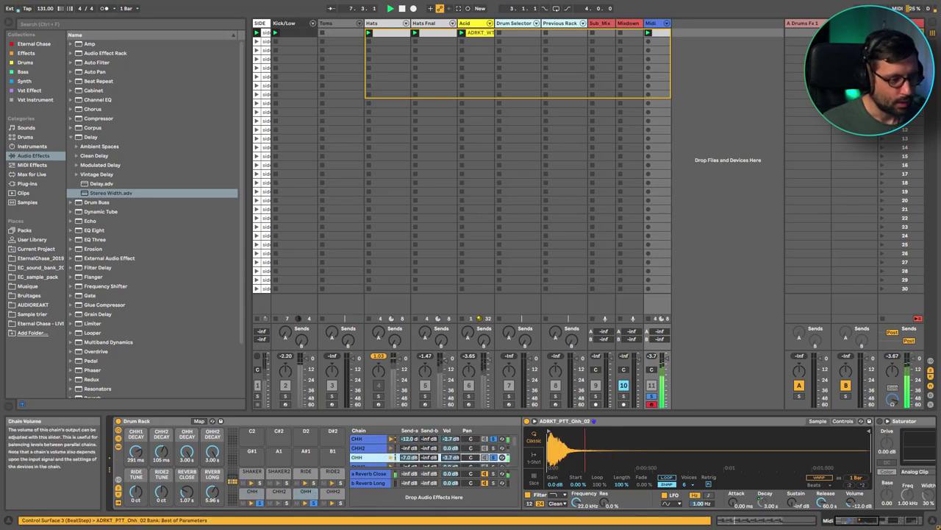
pyautogui.moveTo(447, 458); pyautogui.dragTo(447, 463)
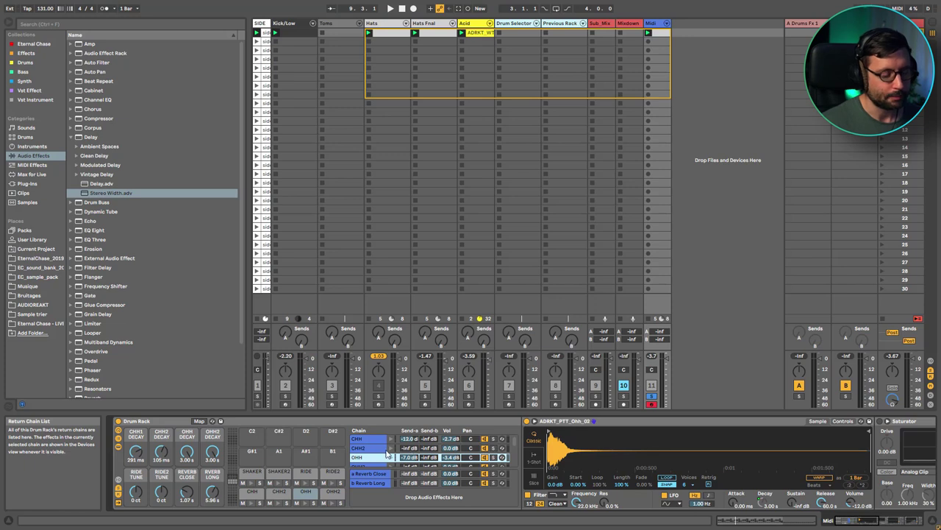
# Step: Add the Delay effect to the Drum Rack as a third return chain
pyautogui.click(73, 137)
pyautogui.moveTo(373, 502); pyautogui.dragTo(373, 500)
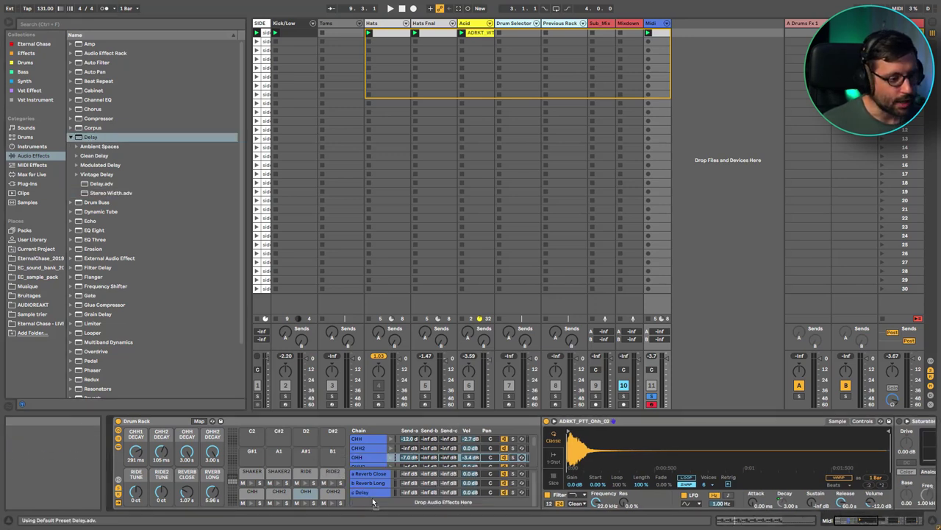
# Step: Solo the OHH pad and raise its chain's Send-c level to -11 dB during playback
pyautogui.click(369, 491)
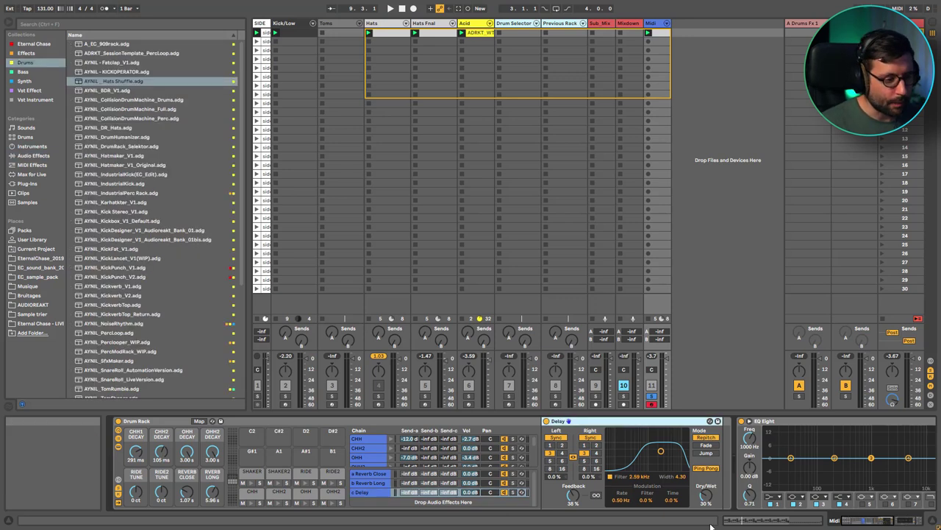
pyautogui.click(314, 503)
pyautogui.press('space')
pyautogui.moveTo(448, 458); pyautogui.dragTo(449, 425)
# Step: Set the first Delay return to 100% dry/wet and 32% feedback, with its filter frequency at 2.24 kHz
pyautogui.click(372, 494)
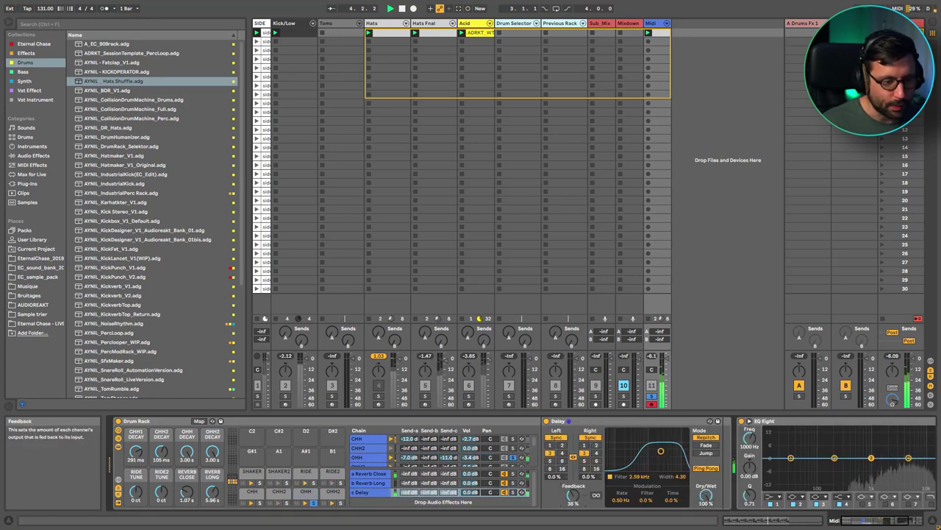
pyautogui.moveTo(573, 496); pyautogui.dragTo(573, 498)
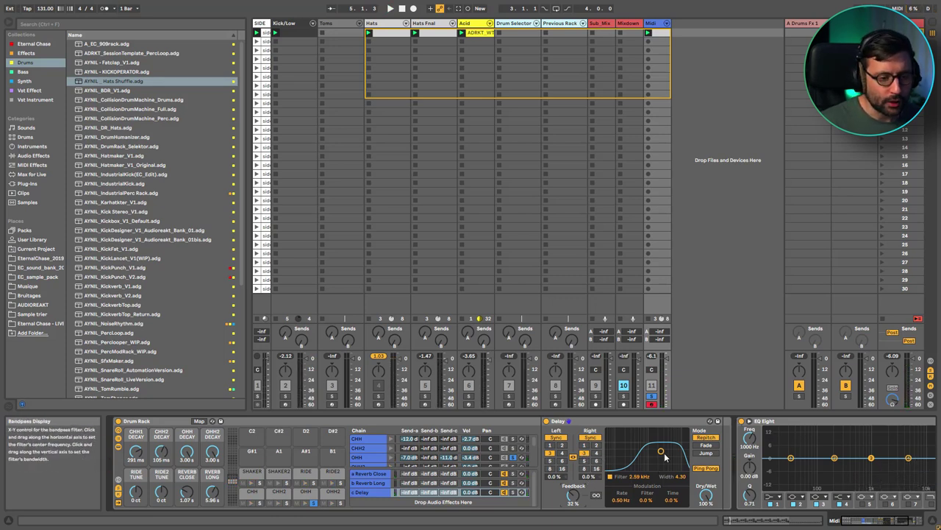
pyautogui.press('space')
pyautogui.moveTo(661, 451); pyautogui.dragTo(659, 451)
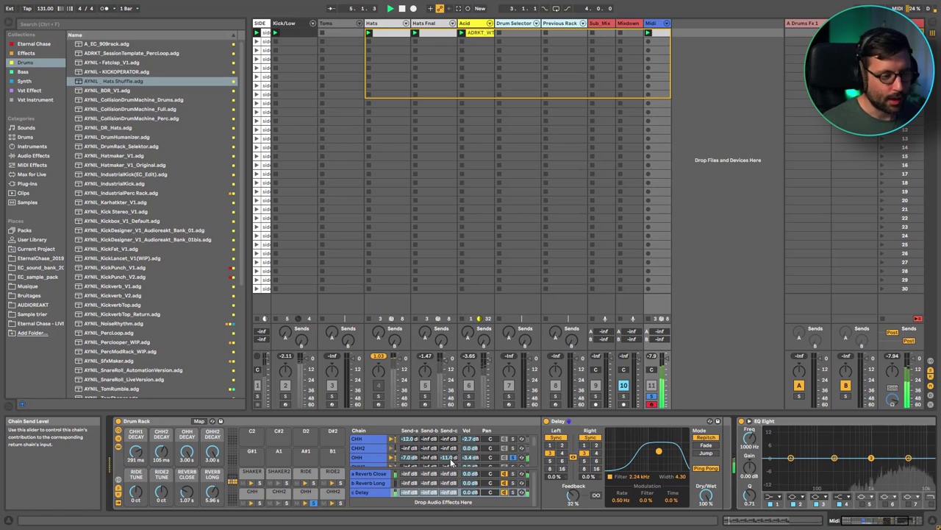
# Step: Lower the OHH chain's Send-c level to -inf dB and add a second Delay on a new fourth return chain
pyautogui.moveTo(452, 461); pyautogui.dragTo(451, 500)
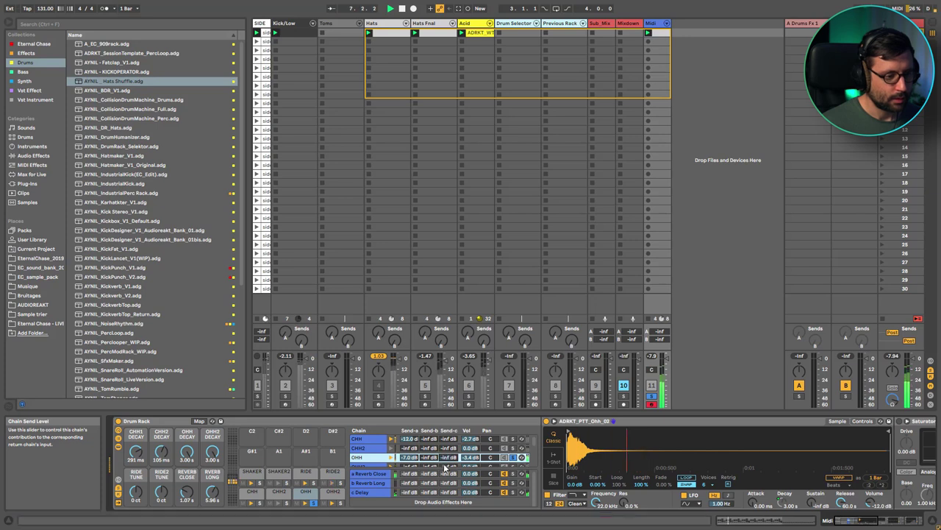
pyautogui.click(348, 504)
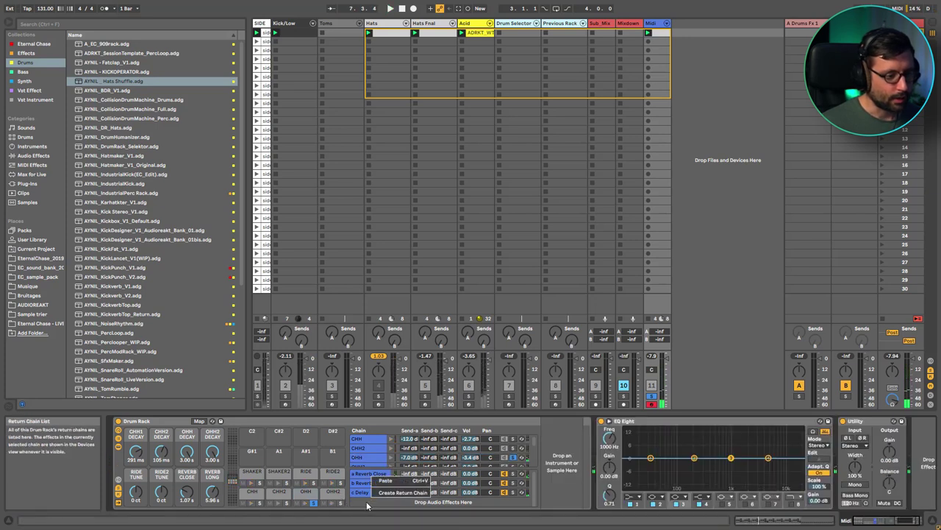
pyautogui.click(380, 503)
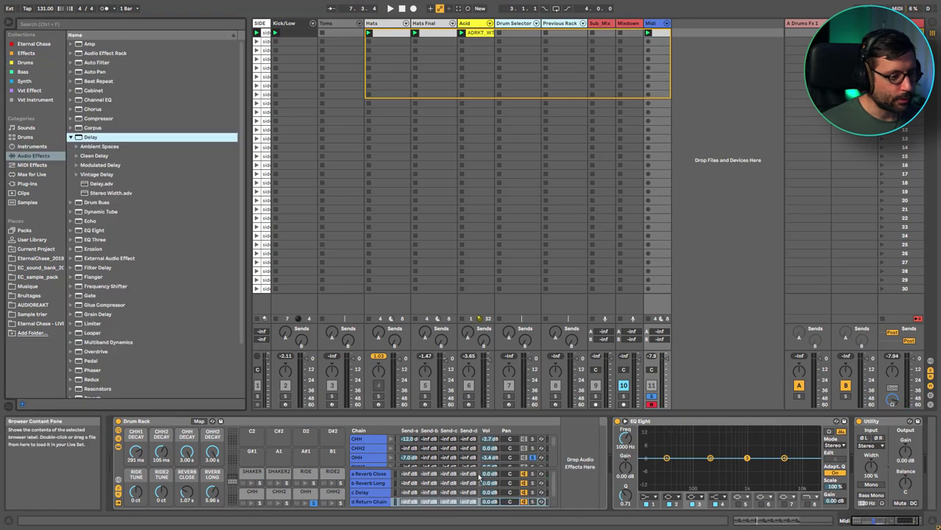
pyautogui.moveTo(101, 137); pyautogui.dragTo(373, 507)
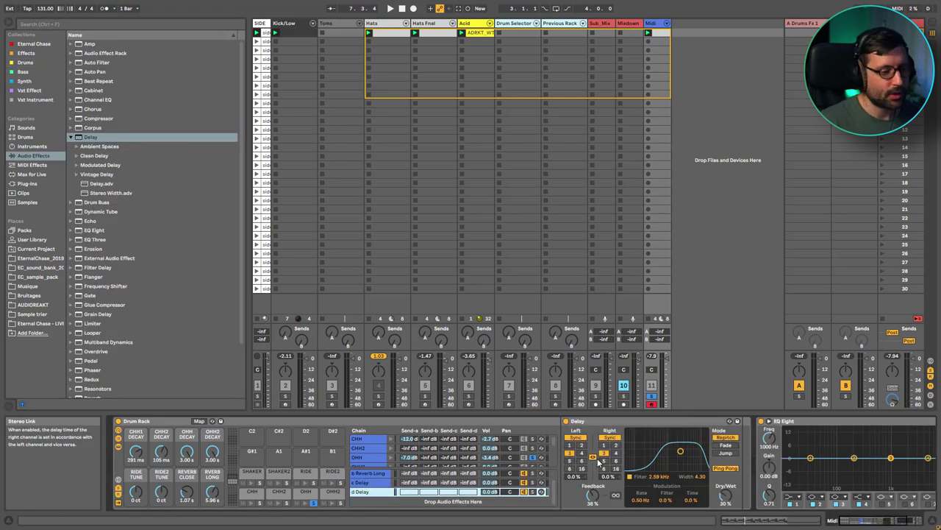
# Step: Set the second Delay's linked time to 2 sixteenths and raise the OHH chain's Send-d level to -5 dB during playback
pyautogui.click(616, 445)
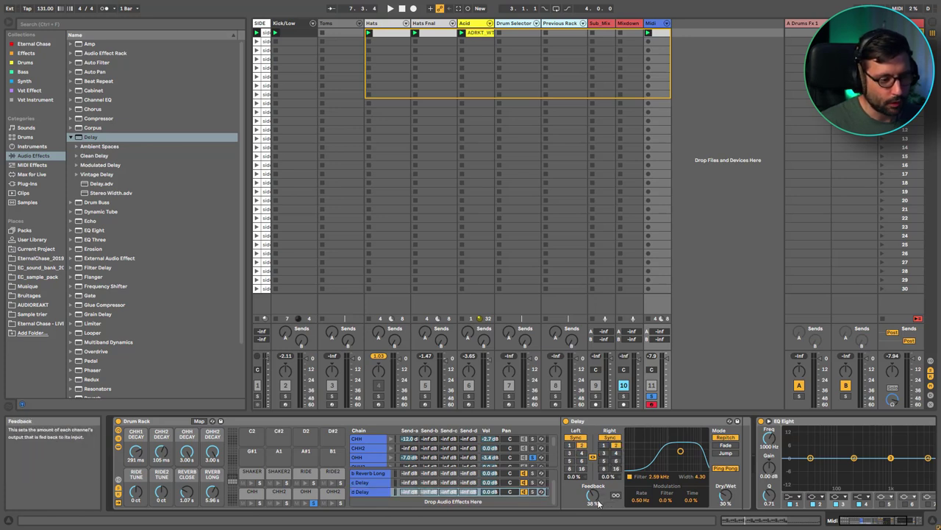
pyautogui.press('space')
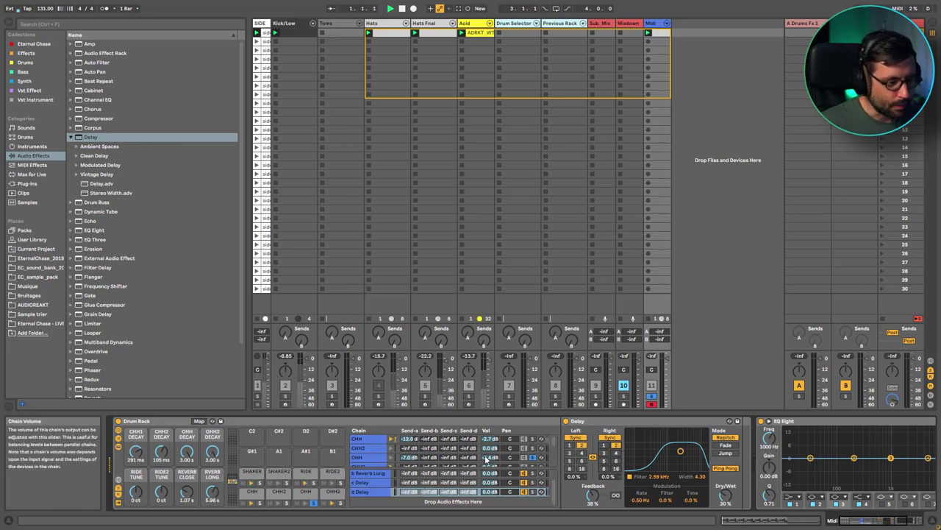
pyautogui.moveTo(465, 460); pyautogui.dragTo(466, 437)
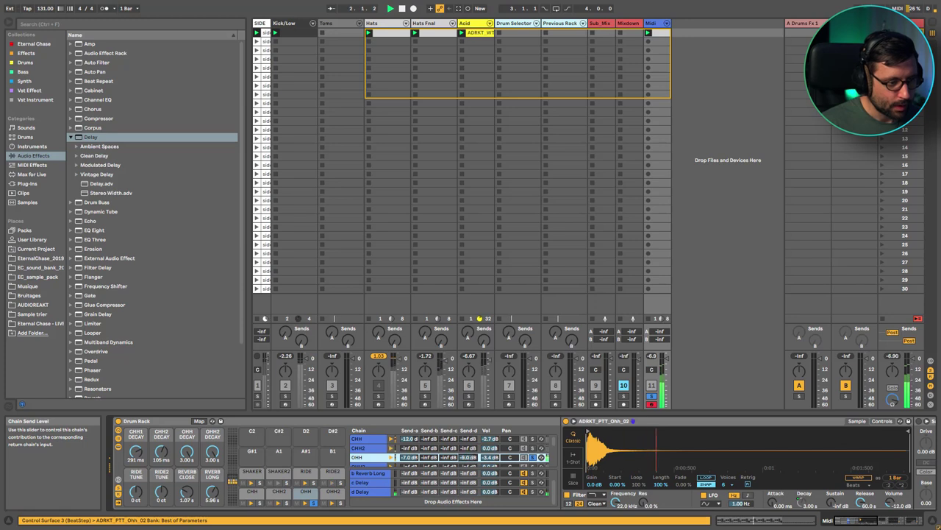
pyautogui.click(311, 493)
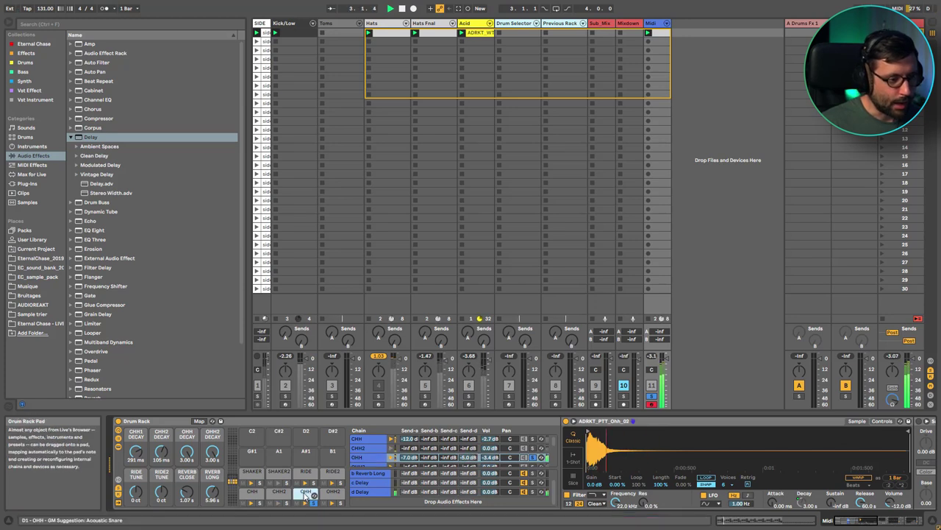
# Step: Set the second Delay's feedback to 32% and dry/wet to 100%, keeping Ping Pong on
pyautogui.click(371, 491)
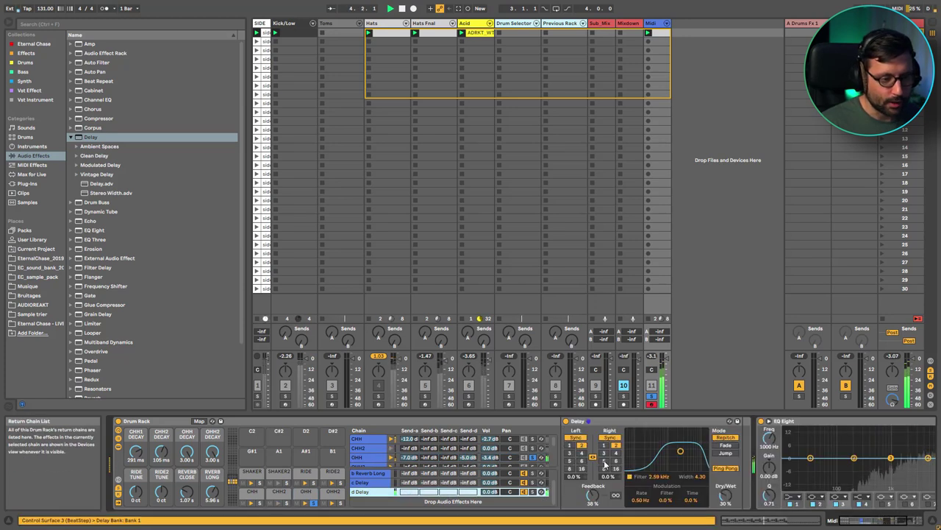
pyautogui.moveTo(594, 497); pyautogui.dragTo(594, 503)
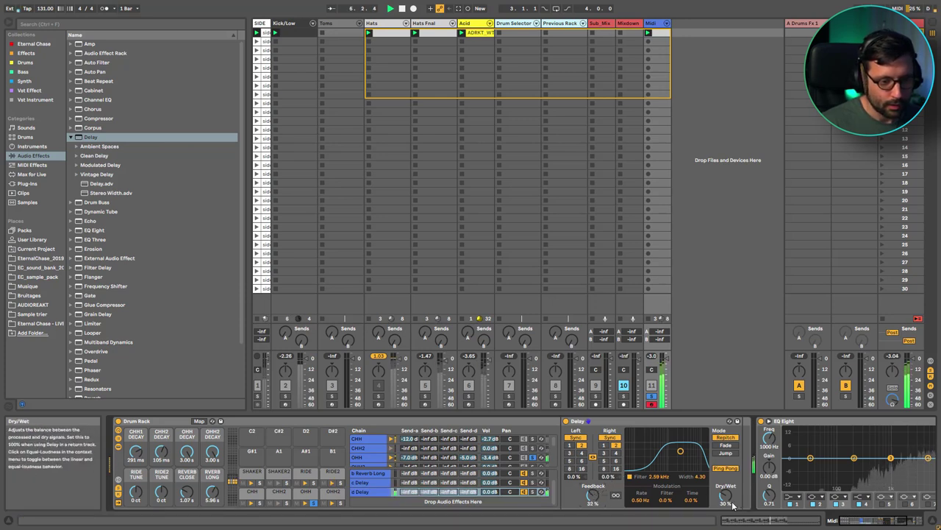
pyautogui.click(725, 470)
pyautogui.click(725, 471)
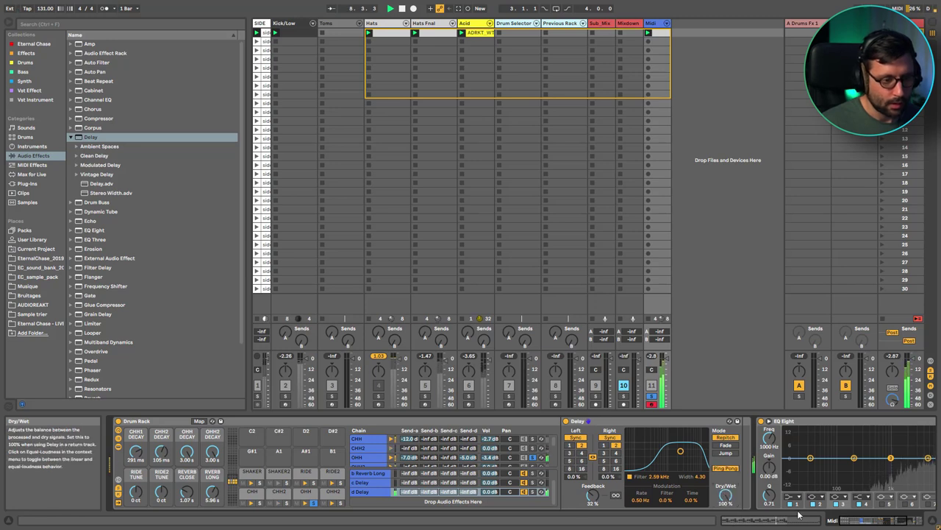
# Step: Try the OHH chain's Send-d level at -5.8 dB and return it to -inf dB
pyautogui.click(474, 462)
pyautogui.moveTo(469, 458); pyautogui.dragTo(468, 446)
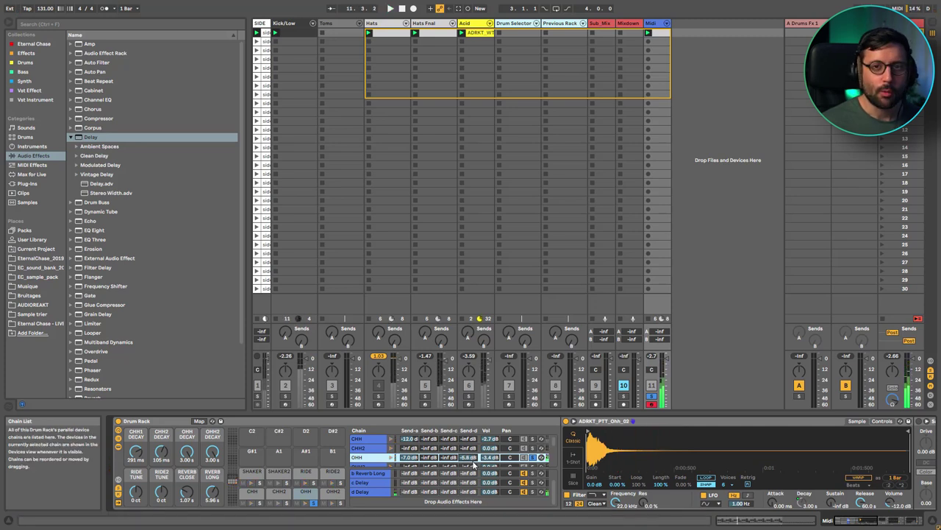
pyautogui.moveTo(469, 457); pyautogui.dragTo(469, 500)
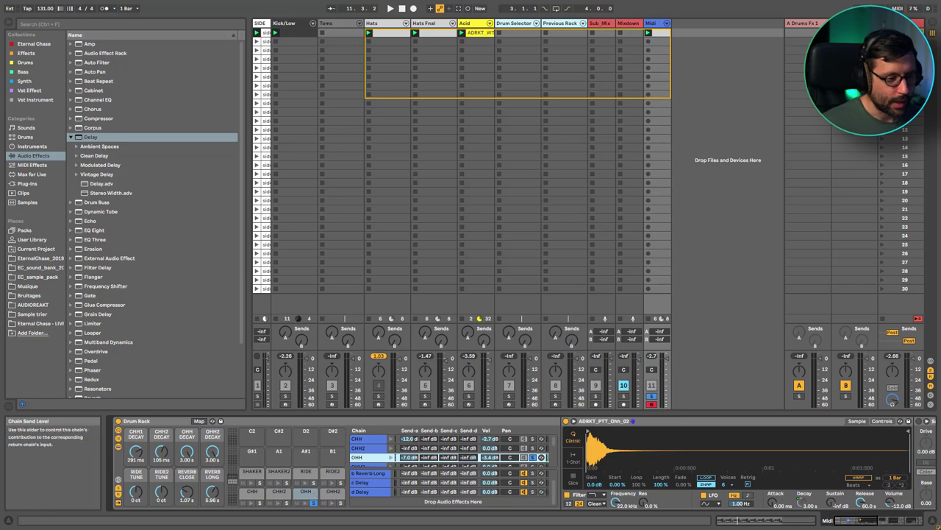
# Step: Create a return chain named Delay 3 holding a Delay effect, and rename the two earlier delay chains c Delay 1 and d Delay 2
pyautogui.rightClick(361, 503)
pyautogui.click(372, 499)
pyautogui.hotkey('ctrl', 'r')
pyautogui.write('Delay')
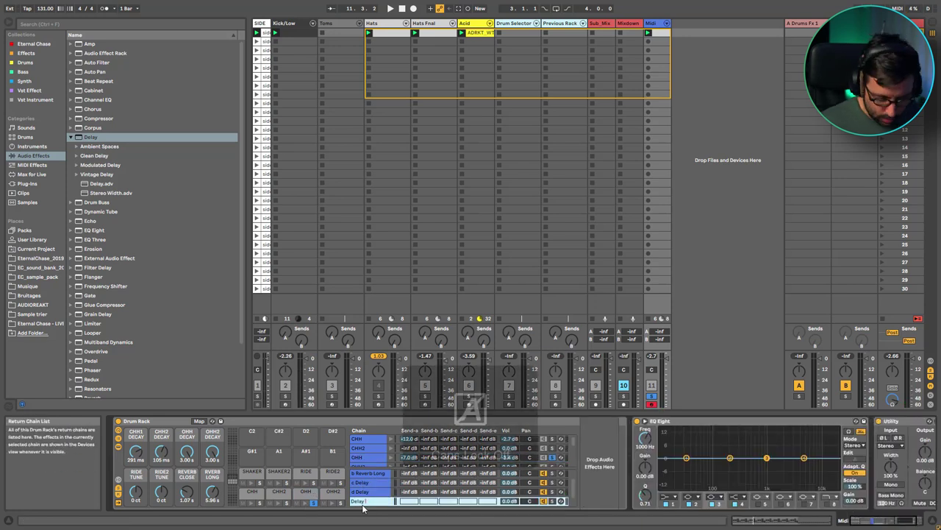
pyautogui.write(' 3')
pyautogui.press('Return')
pyautogui.click(364, 488)
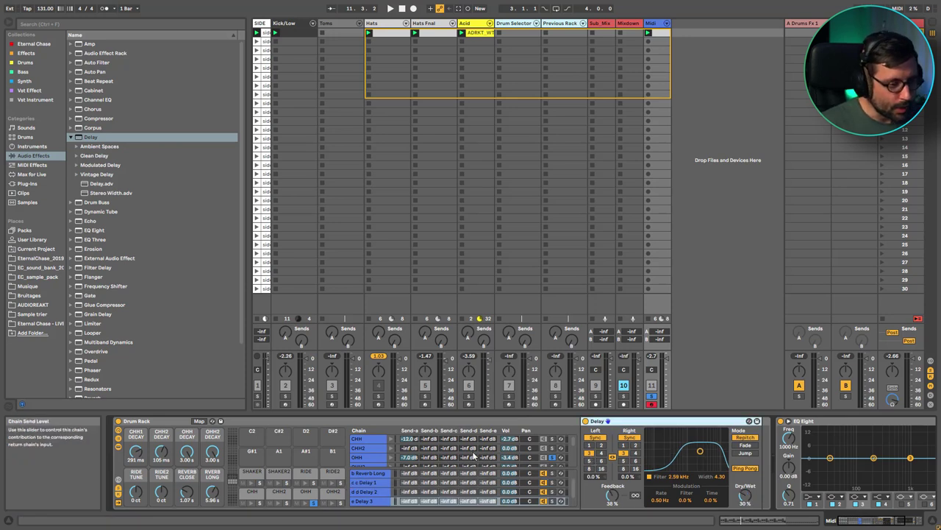
# Step: Raise the OHH chain's Send-e level to -8.4 dB and set Delay 3 to 100% dry/wet with Ping Pong and the filter off
pyautogui.click(408, 457)
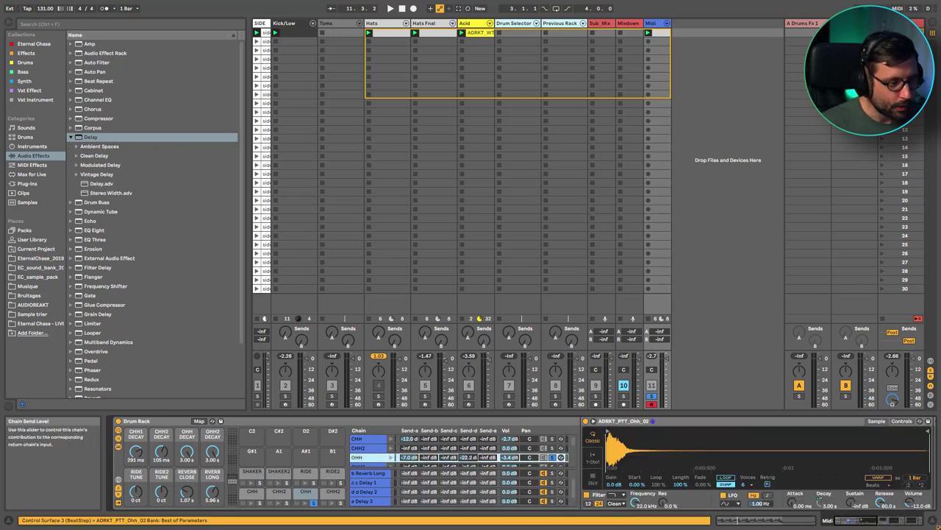
pyautogui.moveTo(489, 462); pyautogui.dragTo(490, 450)
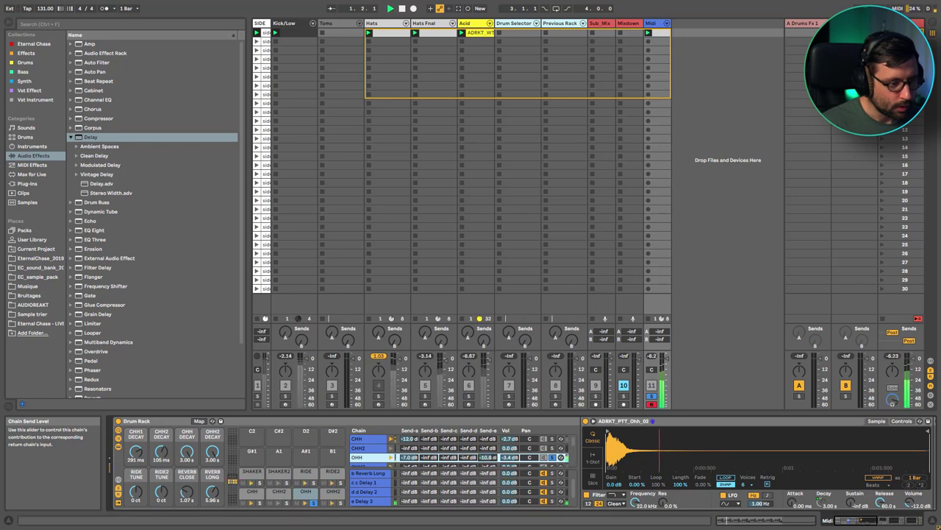
pyautogui.click(379, 500)
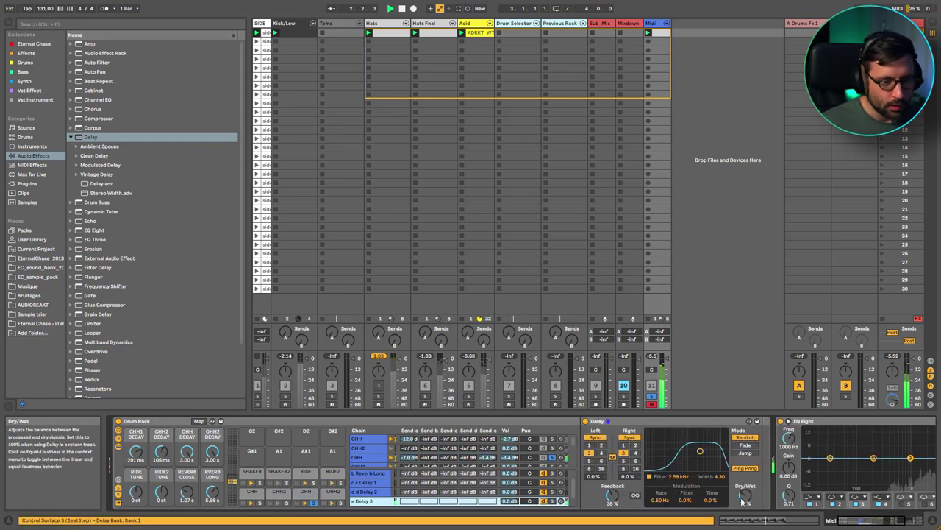
pyautogui.click(748, 471)
pyautogui.click(649, 476)
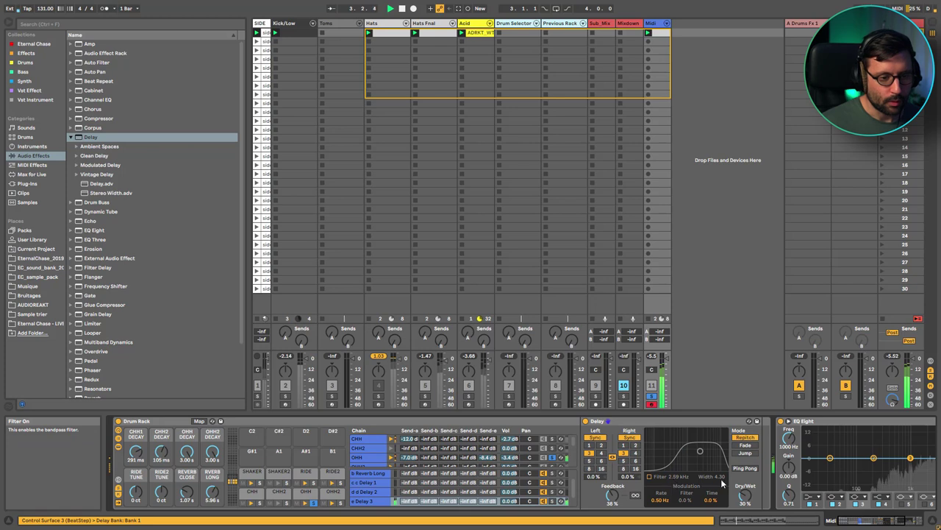
pyautogui.moveTo(744, 495); pyautogui.dragTo(744, 448)
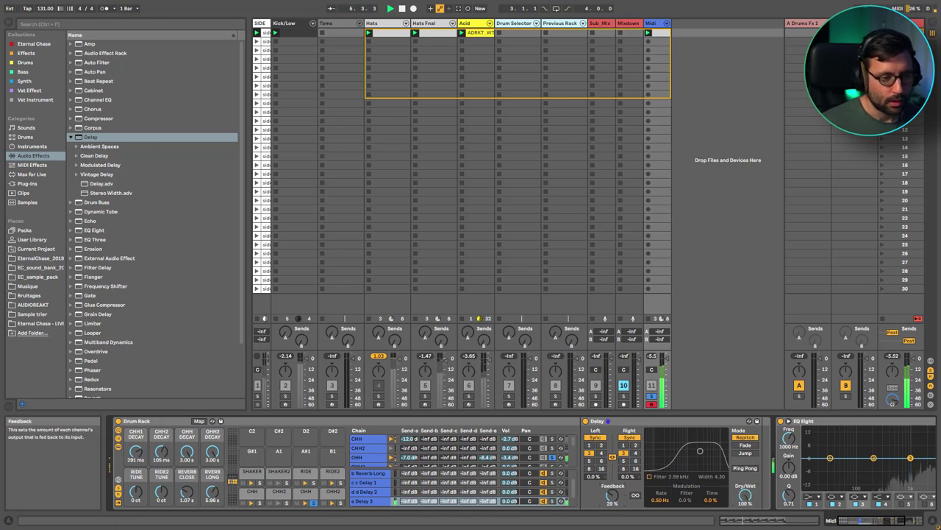
# Step: Unlink Delay 3's channels, set the delay times to 3 for the left channel and 5 for the right, and lower feedback to 27%
pyautogui.click(637, 453)
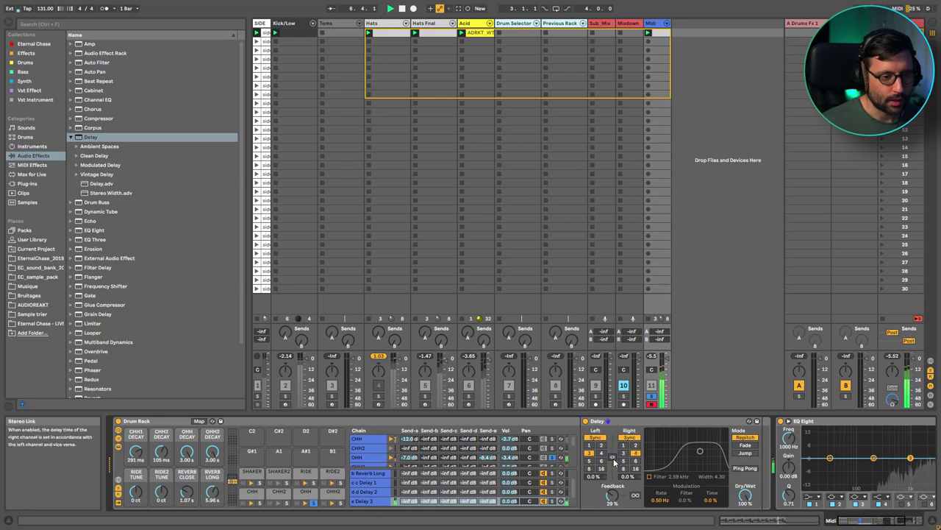
pyautogui.click(601, 446)
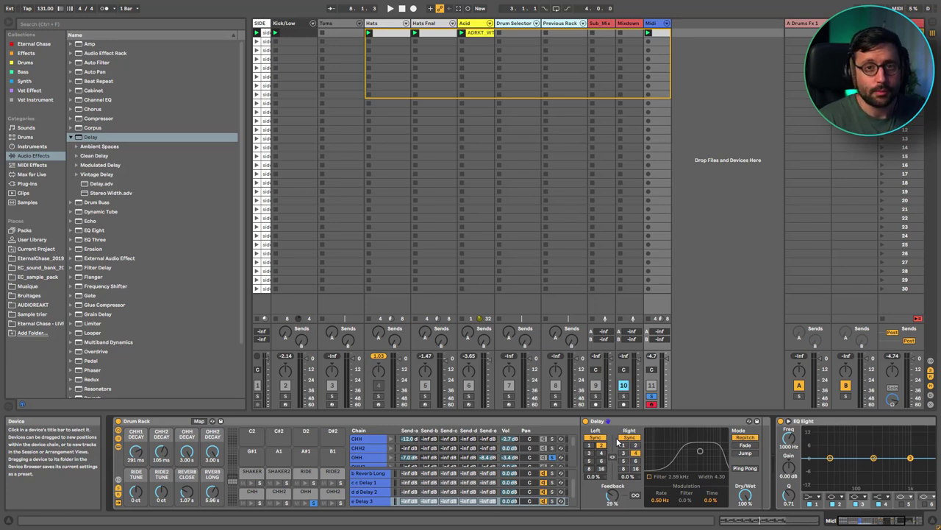
pyautogui.click(590, 454)
pyautogui.press('space')
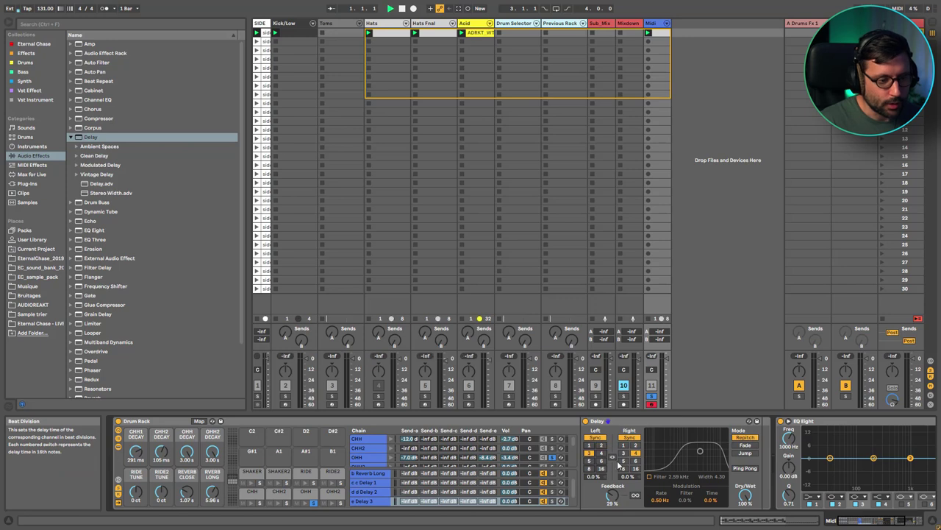
pyautogui.click(623, 462)
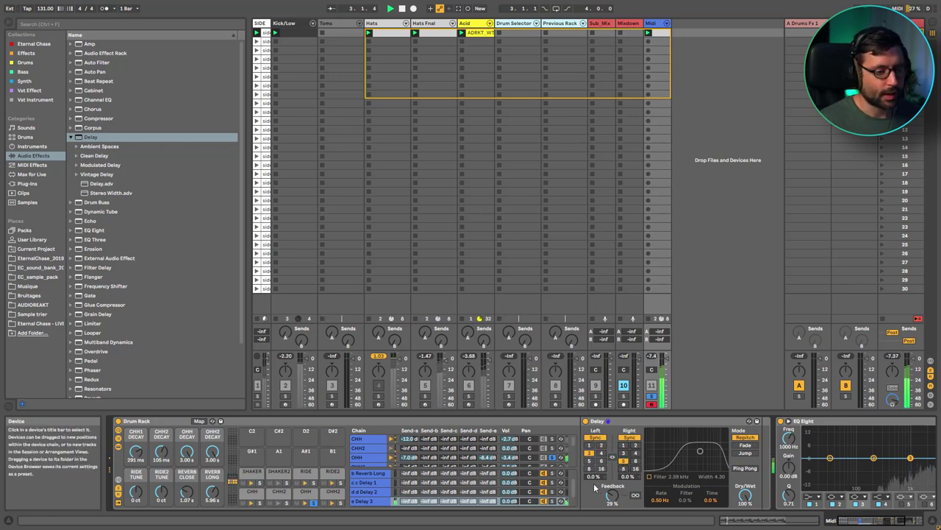
pyautogui.moveTo(612, 497); pyautogui.dragTo(612, 500)
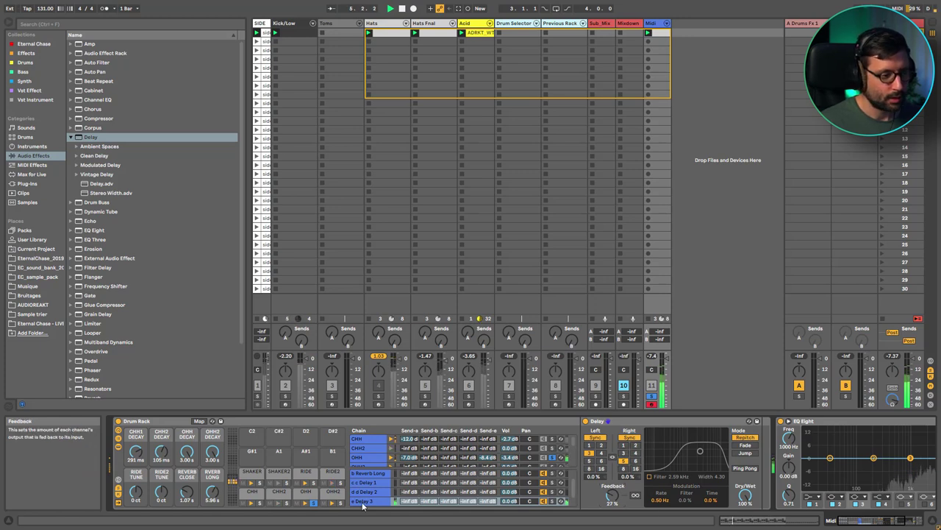
# Step: Reset the OHH chain's Send-e level to -inf dB and create a return chain named Delay 4 holding a Delay effect
pyautogui.doubleClick(489, 458)
pyautogui.press('space')
pyautogui.click(376, 502)
pyautogui.rightClick(377, 504)
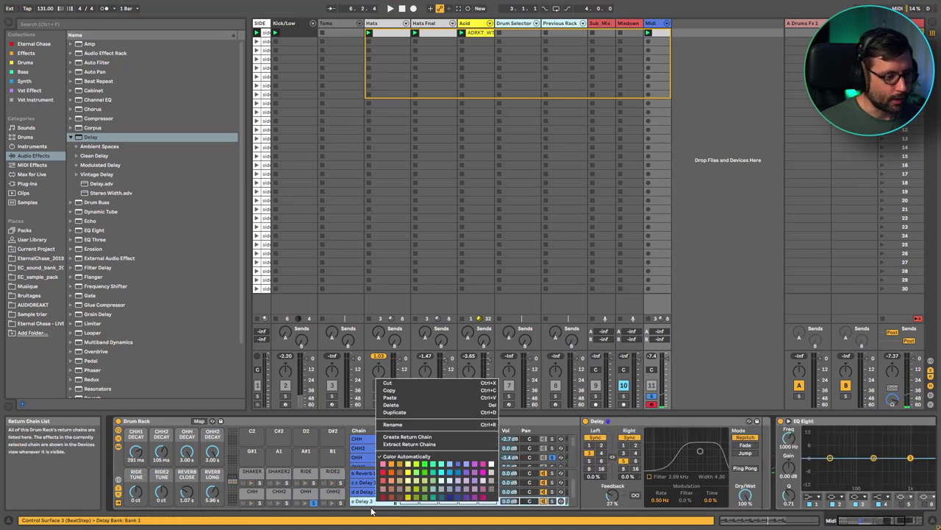
pyautogui.click(407, 436)
pyautogui.press('super+r')
pyautogui.write('De')
pyautogui.press('capslock')
pyautogui.write('la')
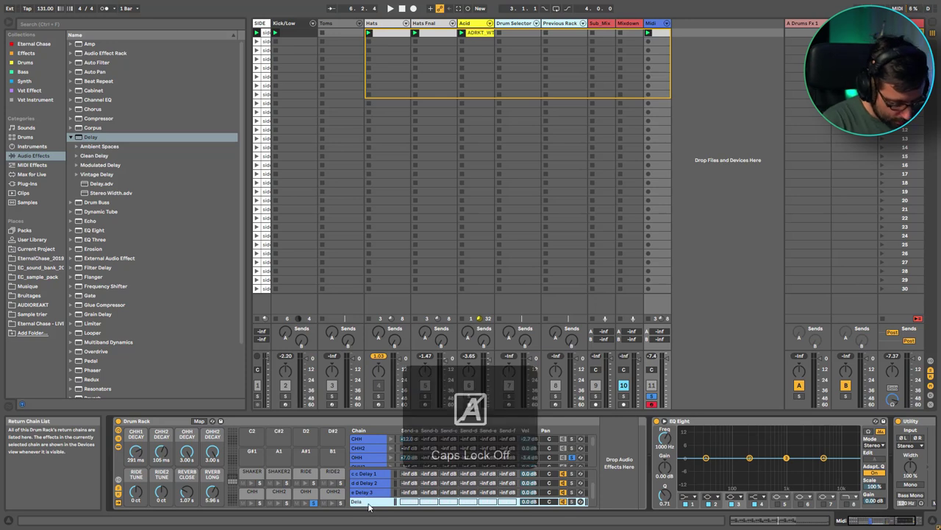
pyautogui.write('y 4')
pyautogui.press('Return')
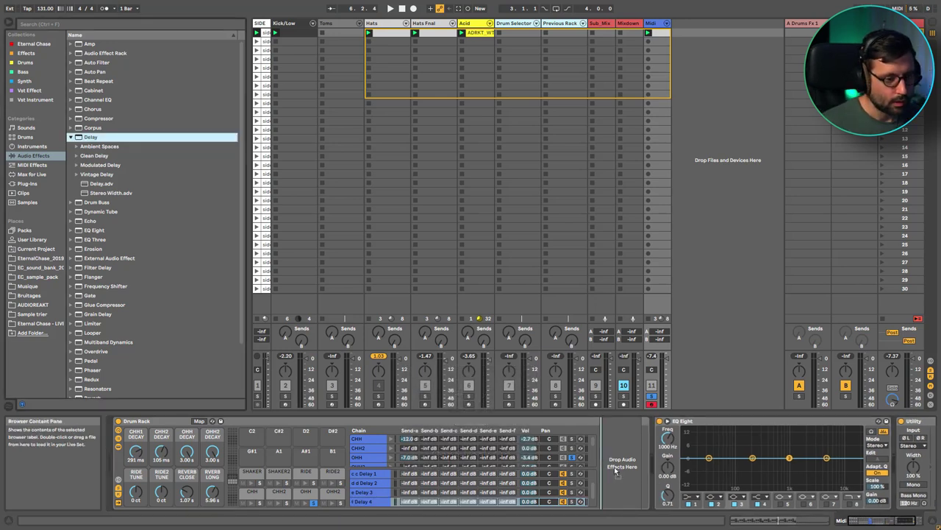
pyautogui.moveTo(617, 471); pyautogui.dragTo(617, 471)
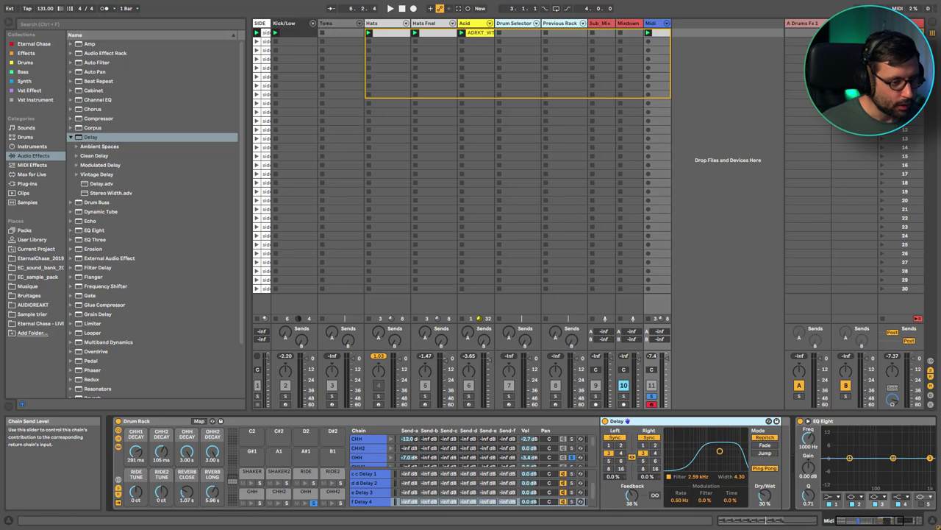
# Step: Play the set and raise the OHH chain's Send-f level to feed Delay 4
pyautogui.click(408, 456)
pyautogui.moveTo(509, 459); pyautogui.dragTo(509, 500)
pyautogui.press('space')
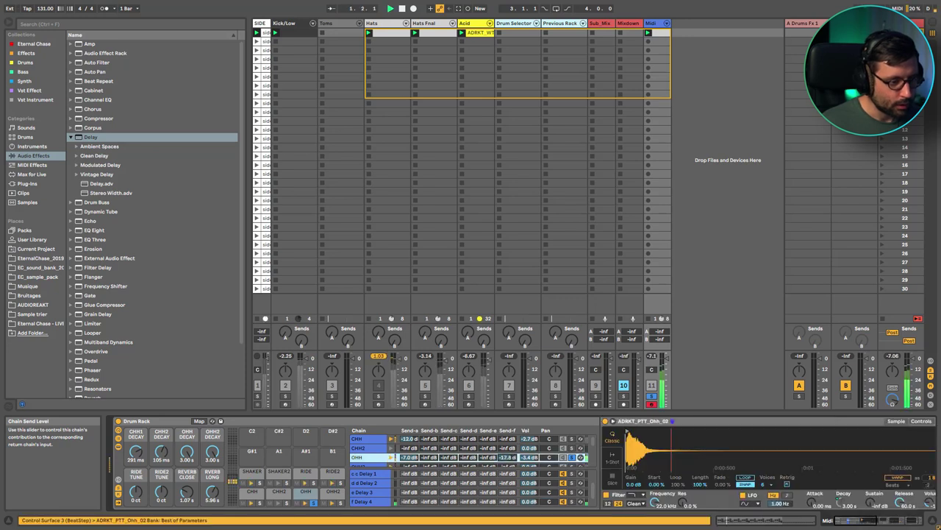
pyautogui.moveTo(508, 457); pyautogui.dragTo(508, 442)
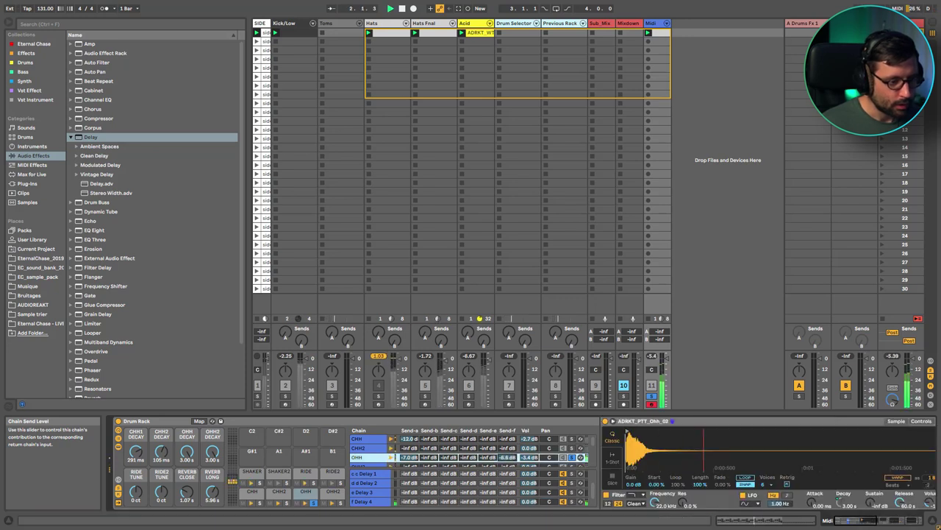
# Step: Turn off Ping Pong and the filter on Delay 4, unlink its channels, set left to 1 and right to 3, and set feedback to 27%
pyautogui.click(370, 501)
pyautogui.click(763, 470)
pyautogui.click(669, 476)
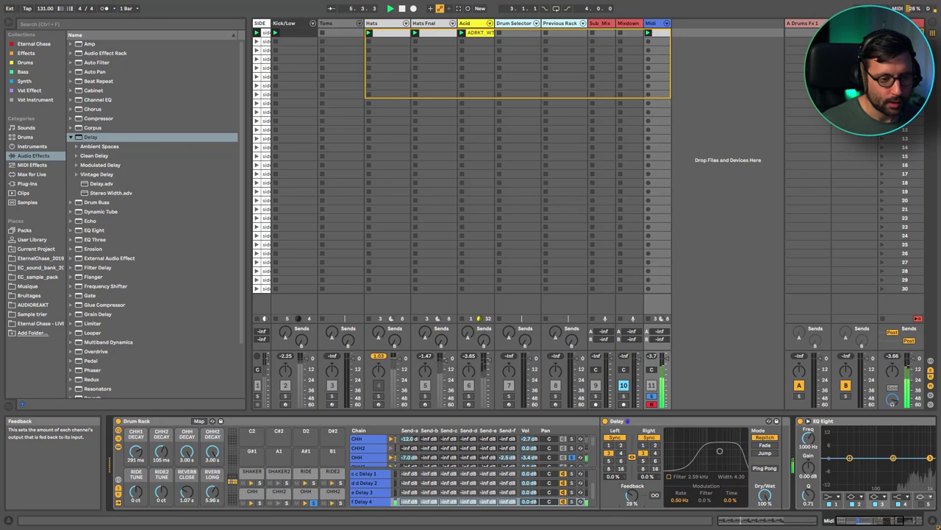
pyautogui.click(632, 457)
pyautogui.click(609, 446)
pyautogui.click(644, 454)
pyautogui.moveTo(634, 498); pyautogui.dragTo(633, 500)
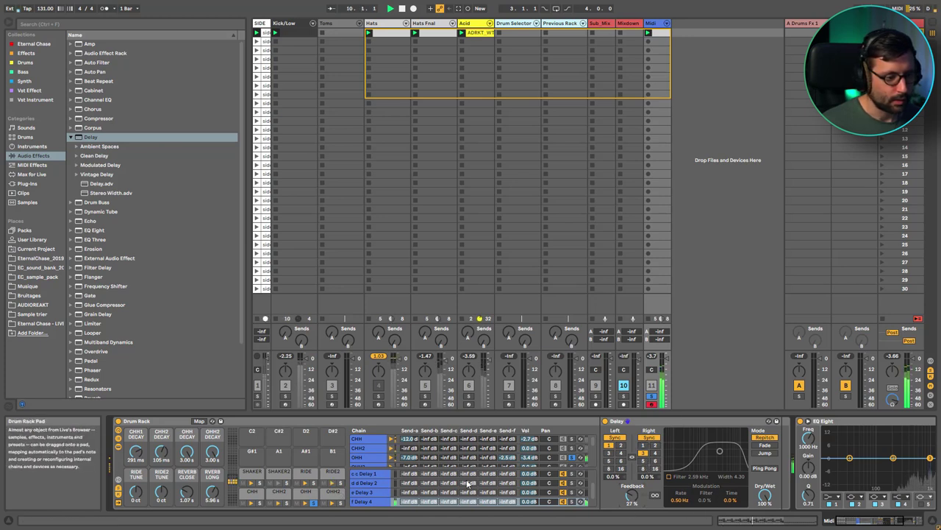
# Step: Reset the OHH chain's Send-f to -inf dB and audition Delays 3, 2 and 1 through Send-e, Send-d and Send-c, returning each to -inf dB
pyautogui.moveTo(503, 458); pyautogui.dragTo(503, 507)
pyautogui.moveTo(488, 457); pyautogui.dragTo(488, 411)
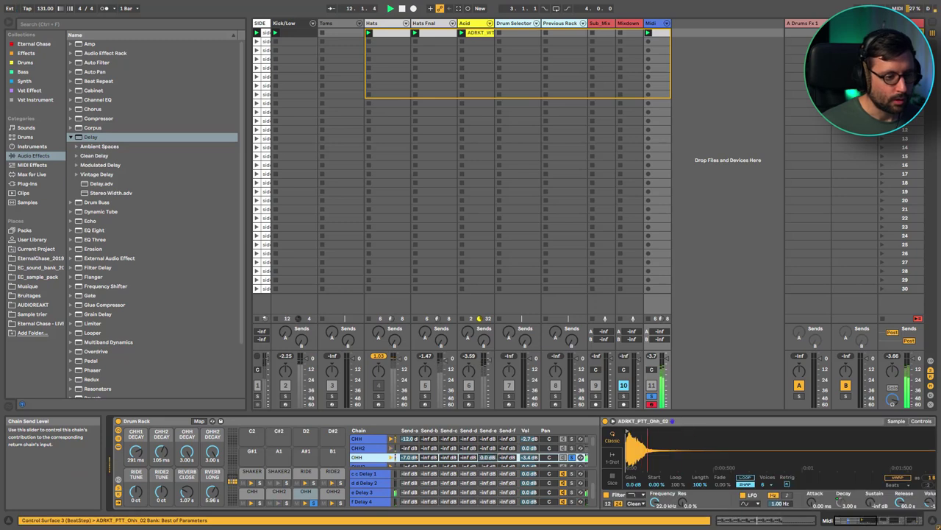
pyautogui.moveTo(488, 457); pyautogui.dragTo(488, 507)
pyautogui.moveTo(469, 458); pyautogui.dragTo(470, 425)
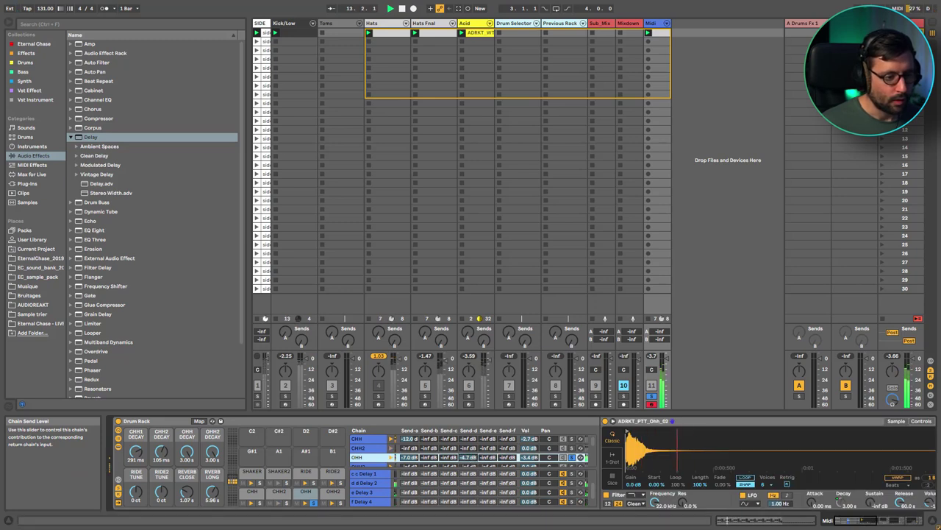
pyautogui.moveTo(487, 471); pyautogui.dragTo(488, 482)
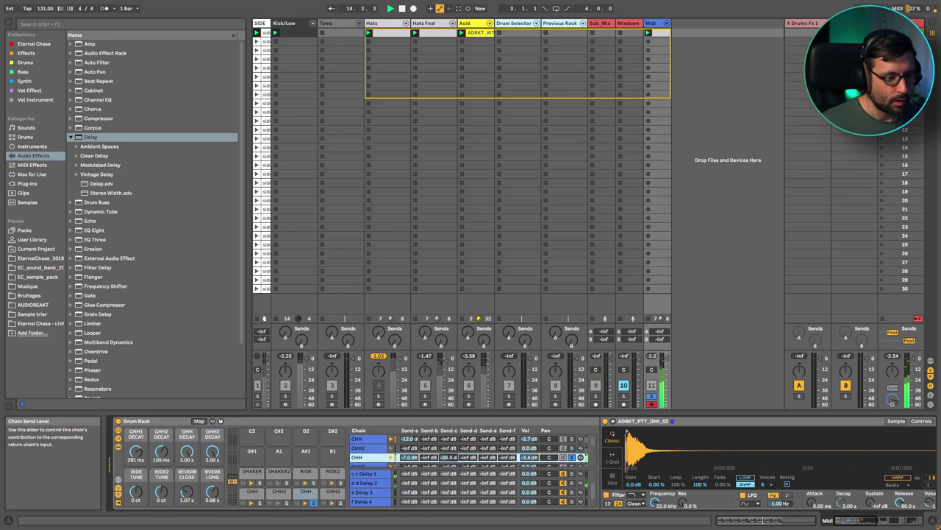
pyautogui.moveTo(448, 457); pyautogui.dragTo(448, 493)
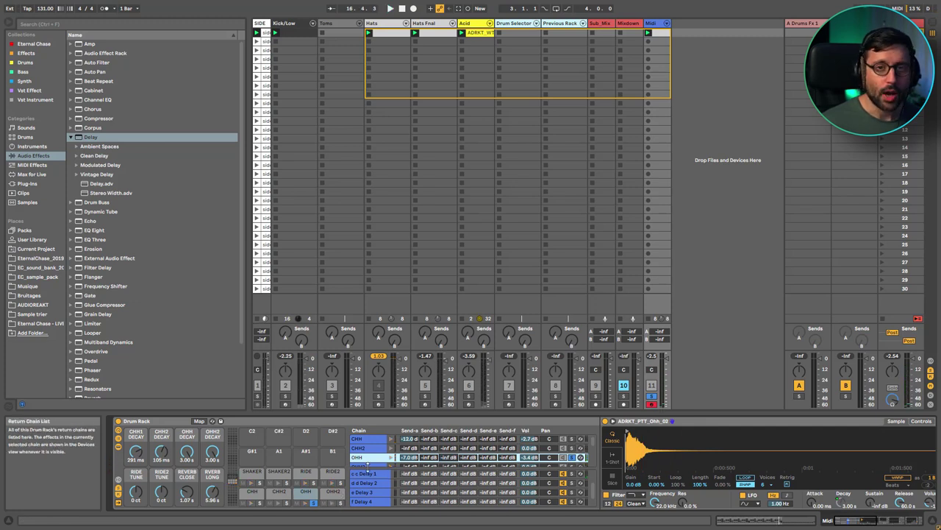
# Step: Enable all sends on the delay return chains and set Send-a to -17.0 dB for Delay 1 and Delay 2
pyautogui.click(409, 475)
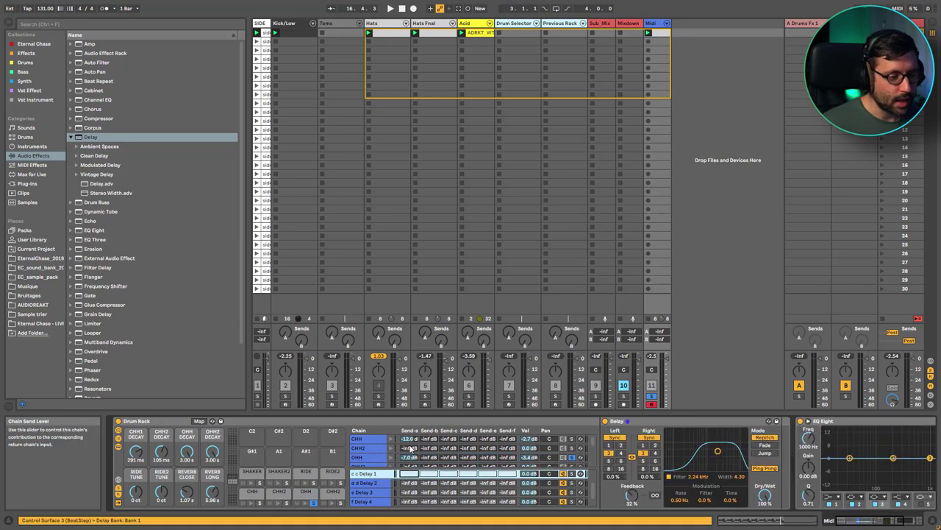
pyautogui.scroll(1, 412, 485)
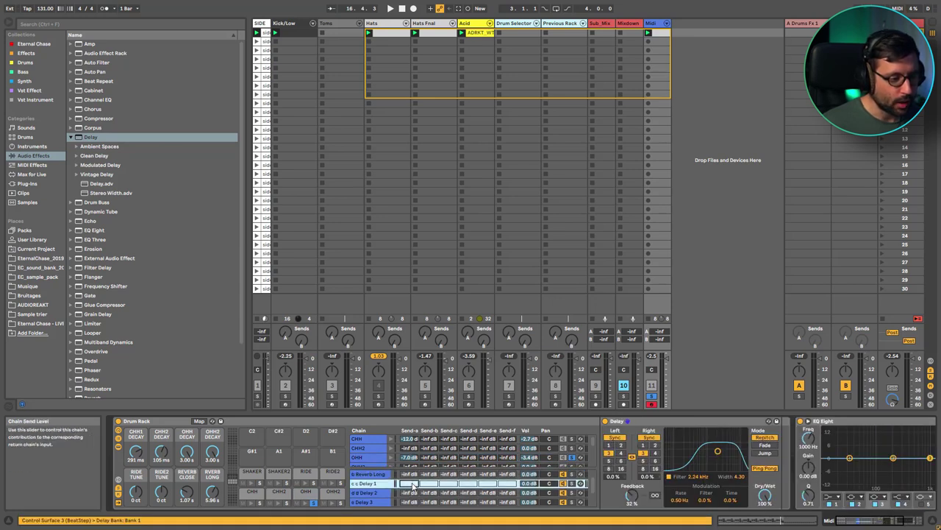
pyautogui.rightClick(414, 485)
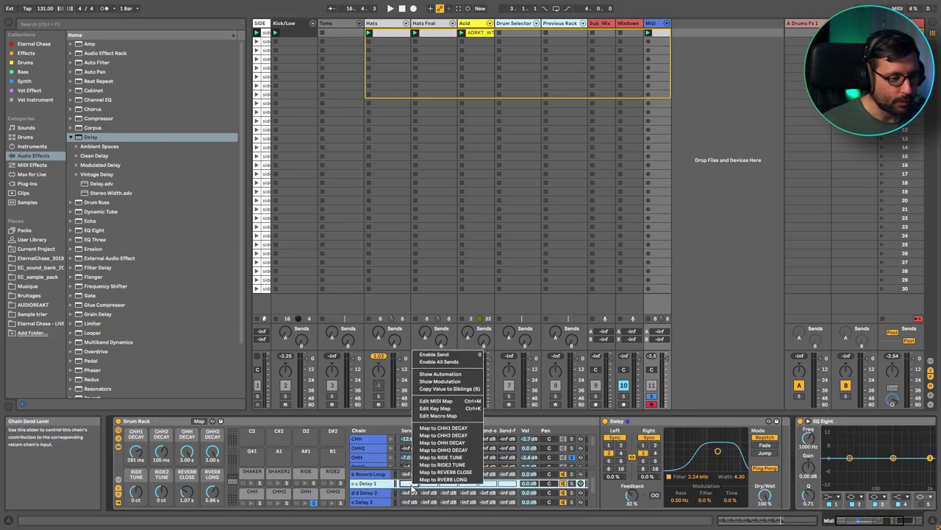
pyautogui.click(433, 361)
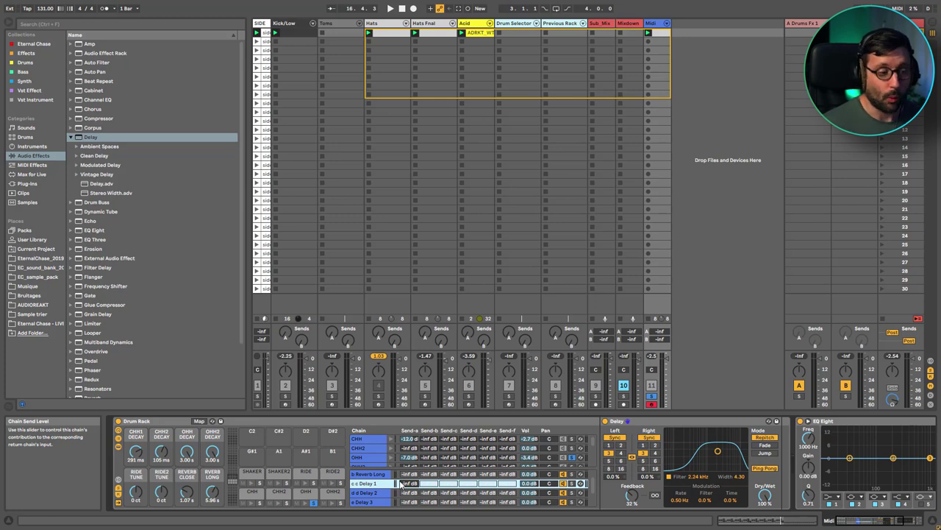
pyautogui.rightClick(412, 489)
pyautogui.press('Escape')
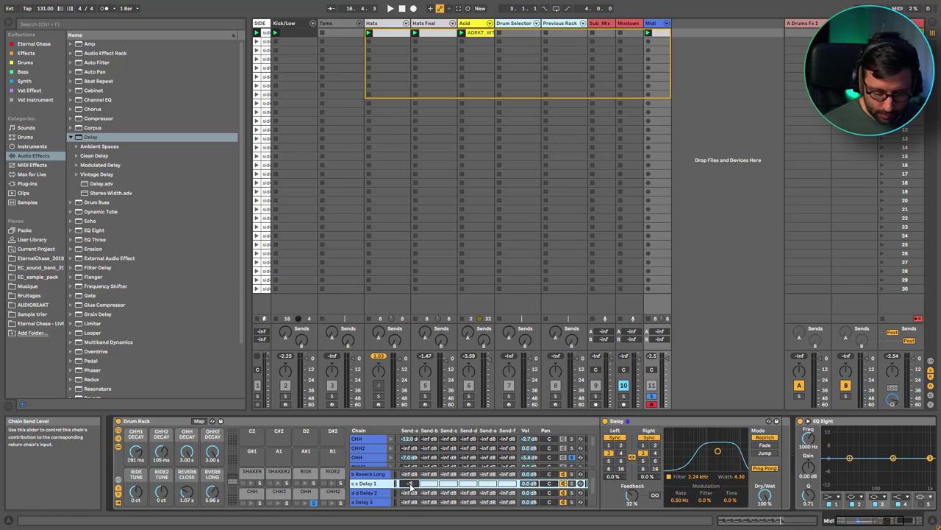
pyautogui.rightClick(414, 492)
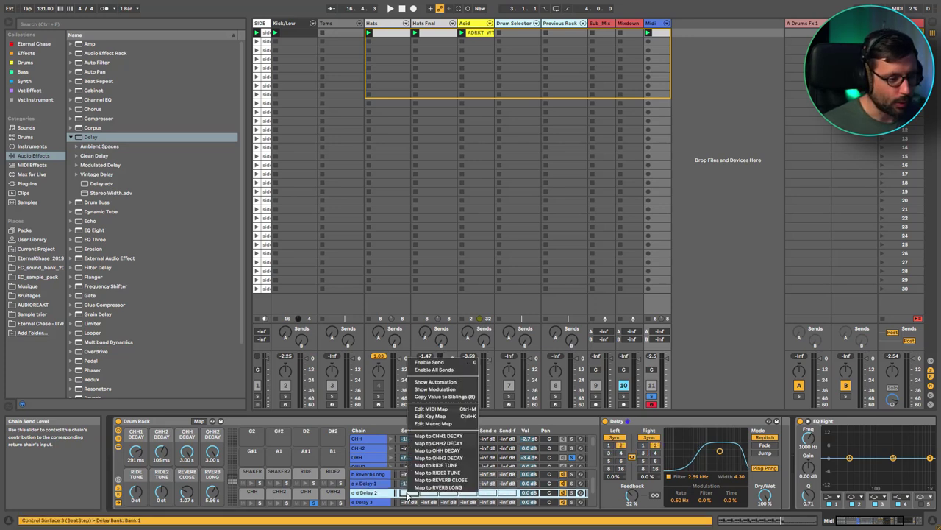
pyautogui.click(440, 369)
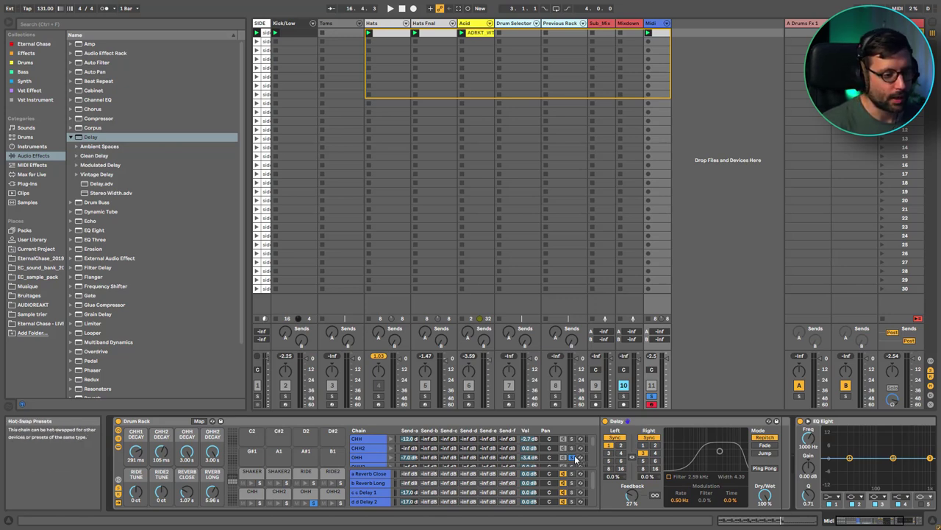
# Step: During playback, set the OHH chain's Send-e to -15.6 dB and the OHH2 chain's Send-b and Send-f to about -16 dB
pyautogui.press('space')
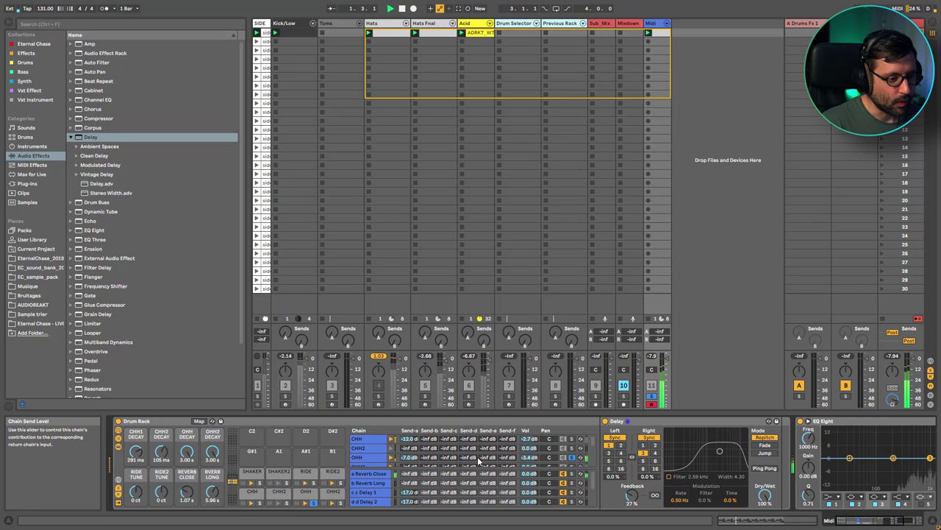
pyautogui.moveTo(478, 460); pyautogui.dragTo(478, 438)
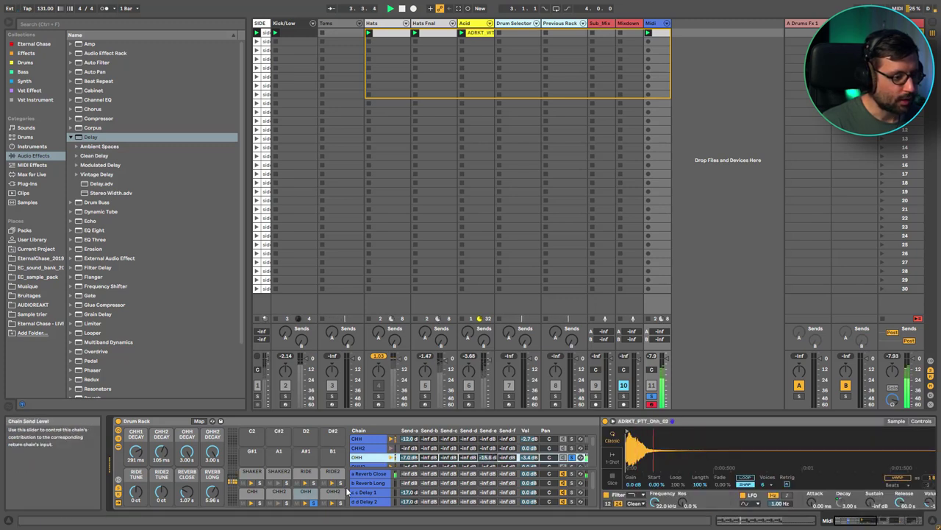
pyautogui.scroll(-1, 389, 462)
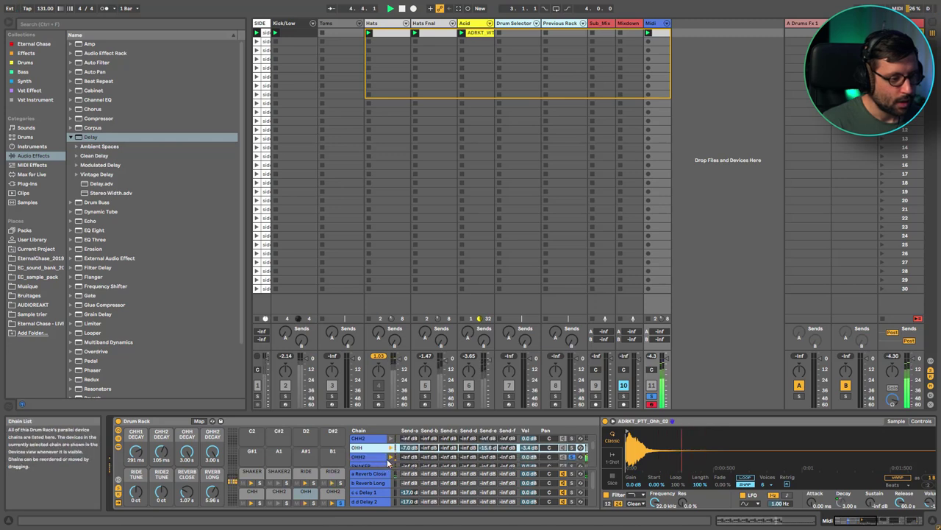
pyautogui.moveTo(429, 456); pyautogui.dragTo(428, 441)
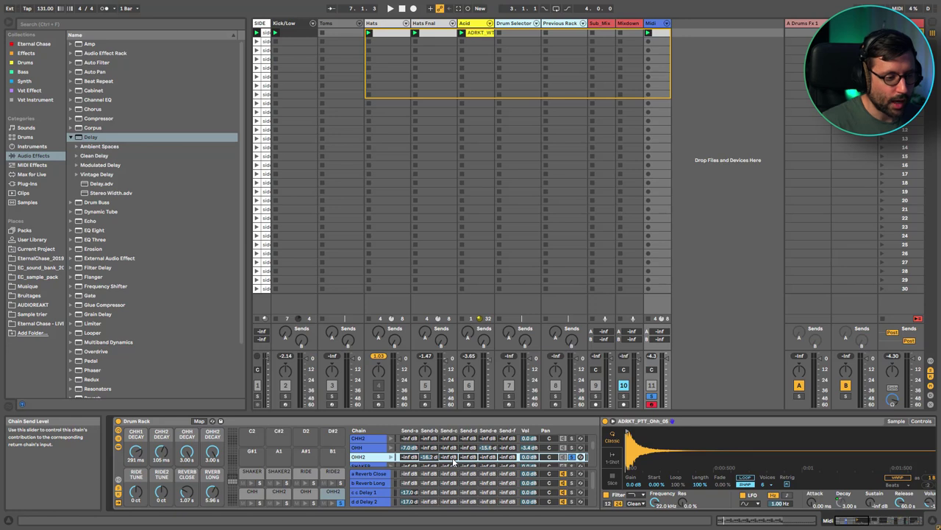
pyautogui.moveTo(509, 460); pyautogui.dragTo(509, 442)
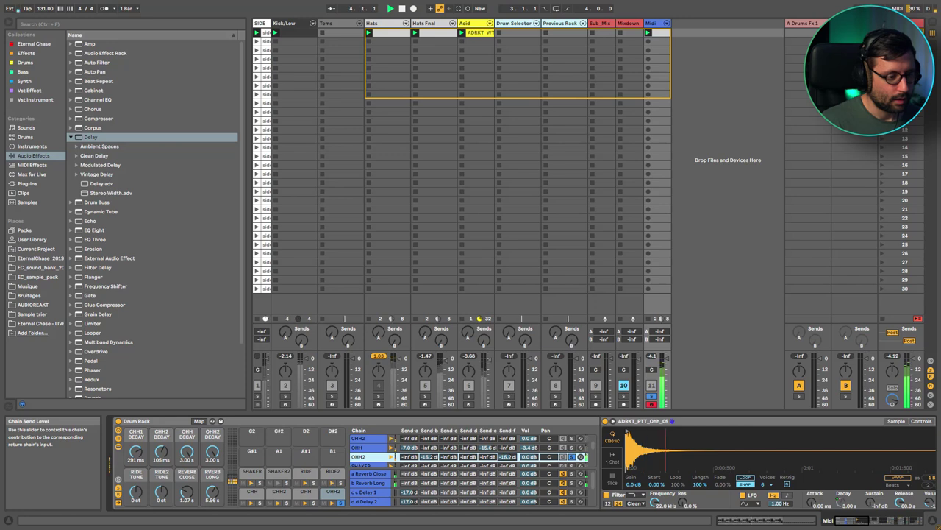
# Step: Set the SHAKER chain's Send-b to -17.0 dB and Send-d to -17.5 dB in solo, and unsolo the pad
pyautogui.click(254, 473)
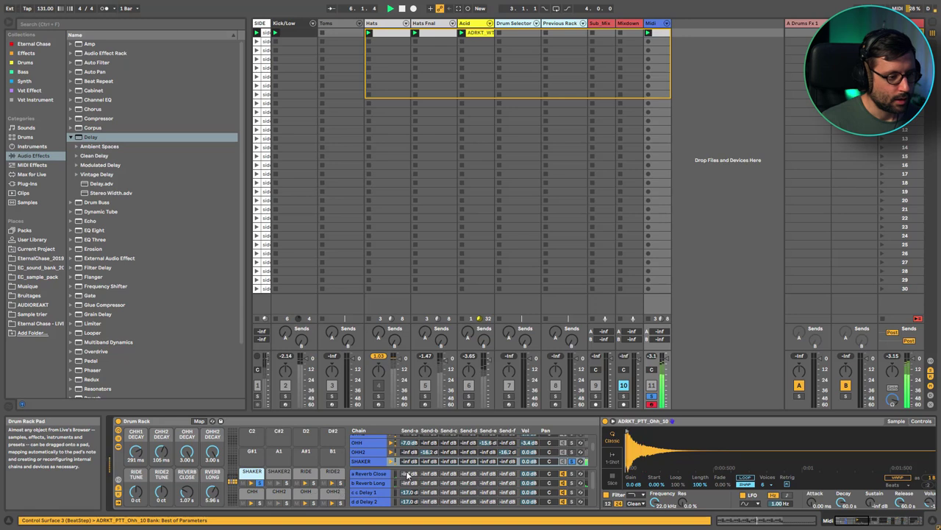
pyautogui.moveTo(427, 463); pyautogui.dragTo(427, 442)
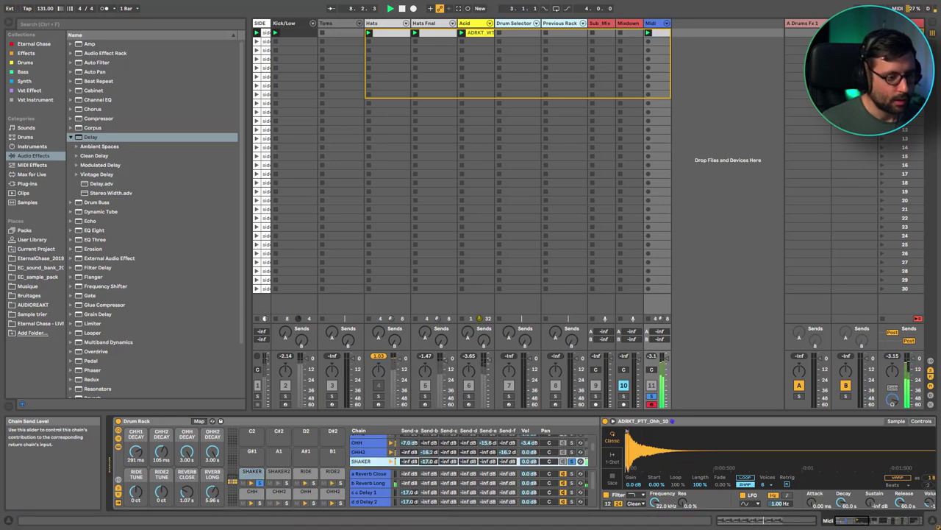
pyautogui.moveTo(467, 465); pyautogui.dragTo(468, 457)
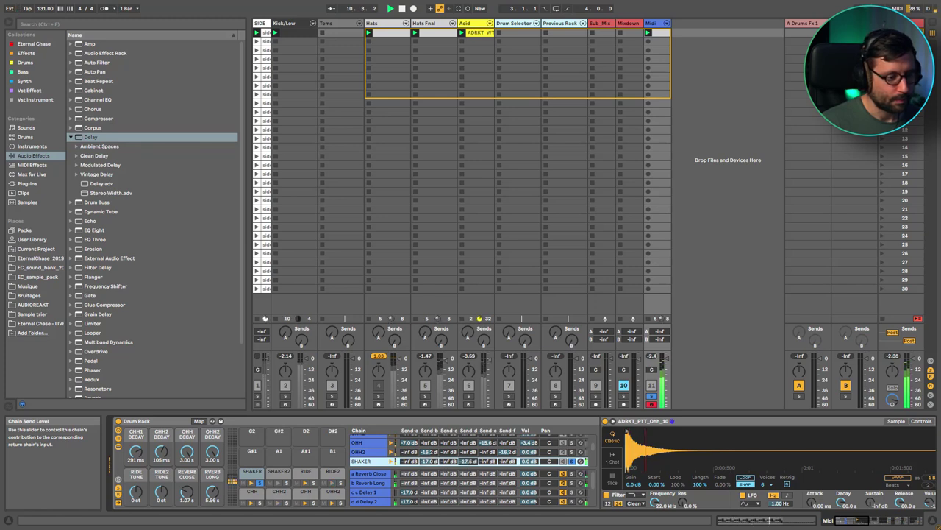
pyautogui.click(259, 483)
# Step: Audition the pattern with the RIDE and RIDE2 pads muted, toggle the SHAKER pad's mute, and unmute RIDE
pyautogui.click(297, 483)
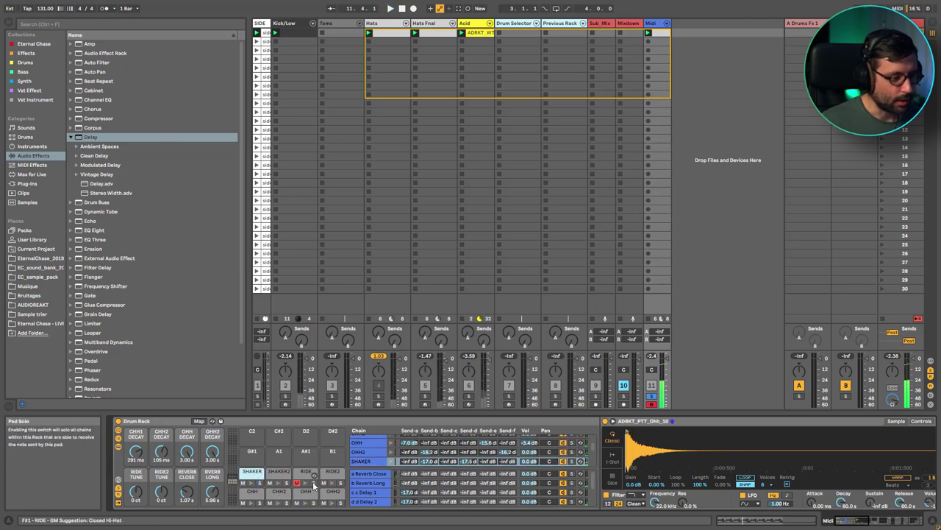
pyautogui.click(323, 483)
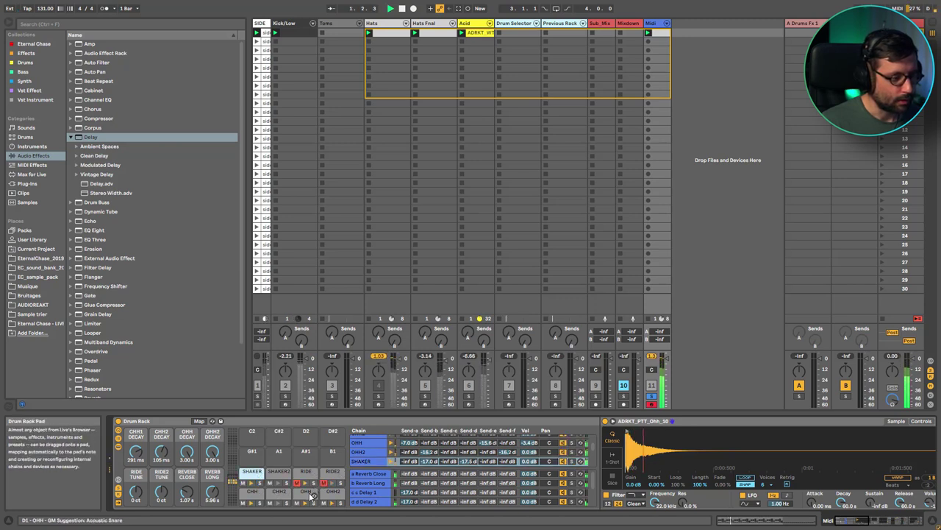
pyautogui.click(243, 484)
pyautogui.click(244, 483)
pyautogui.click(298, 482)
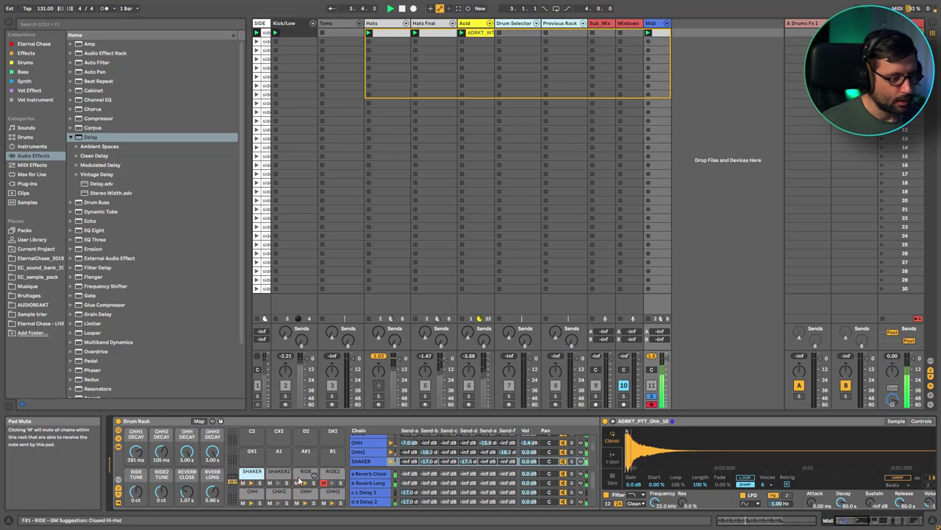
# Step: Set the RIDE chain's Send-b to -7.2 dB and its Simpler decay to 15.2 s
pyautogui.click(300, 476)
pyautogui.moveTo(430, 461); pyautogui.dragTo(431, 422)
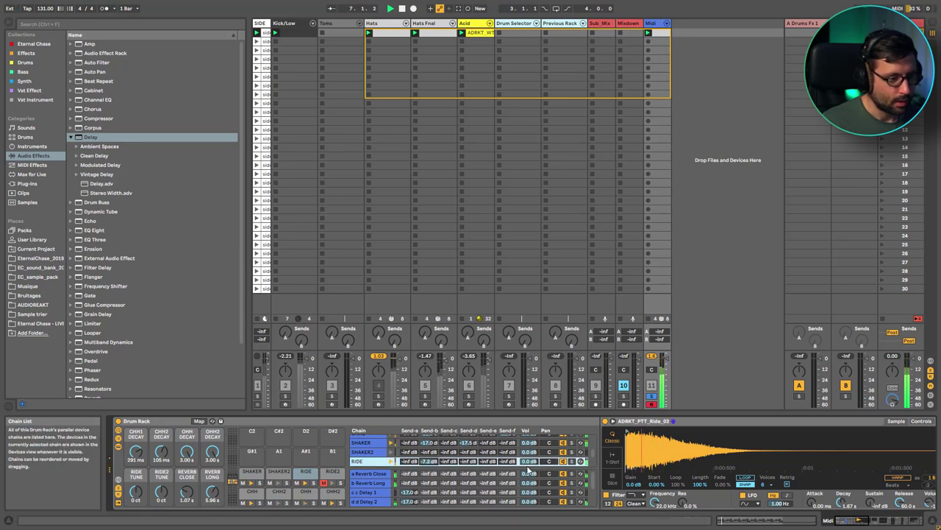
pyautogui.hscroll(3, 855, 522)
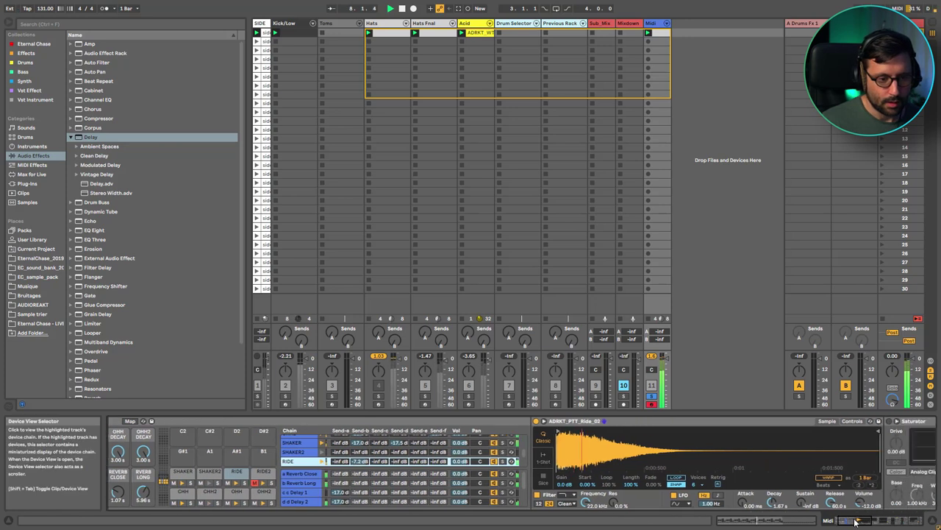
pyautogui.moveTo(765, 513); pyautogui.dragTo(772, 486)
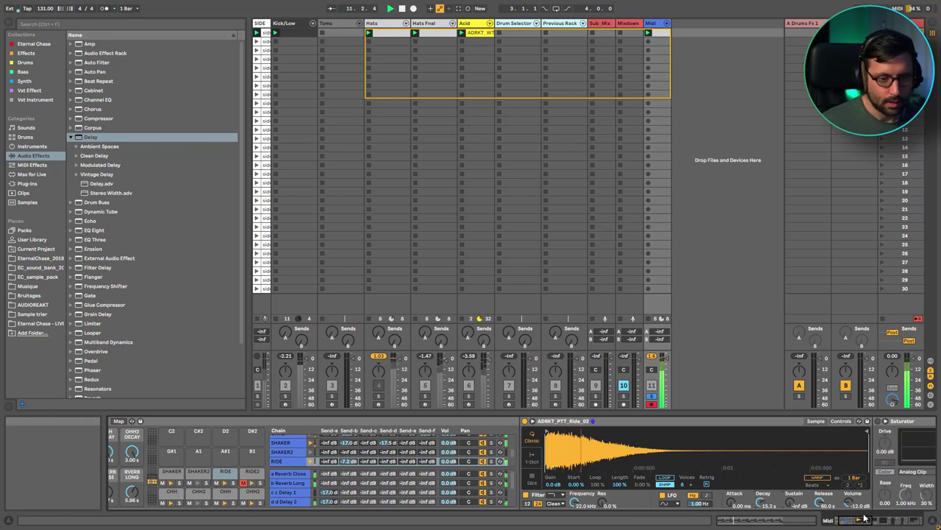
pyautogui.hscroll(-3, 694, 520)
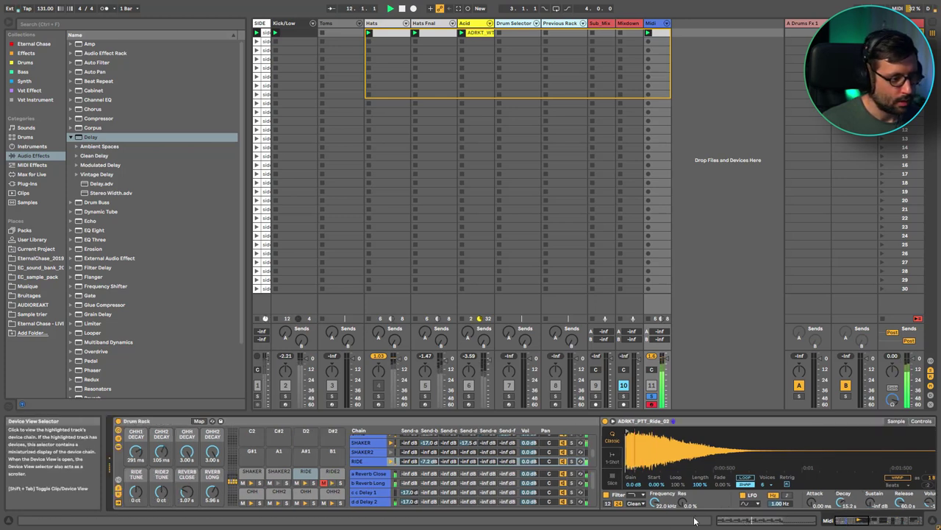
# Step: Set the RIDE2 chain's Send-b to -11.0 dB and stop playback
pyautogui.click(327, 472)
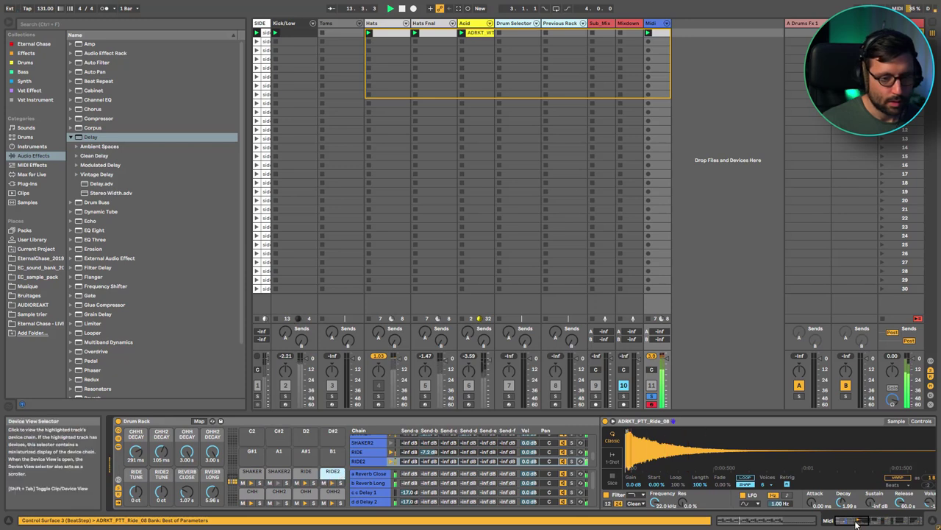
pyautogui.moveTo(432, 461); pyautogui.dragTo(432, 443)
pyautogui.press('space')
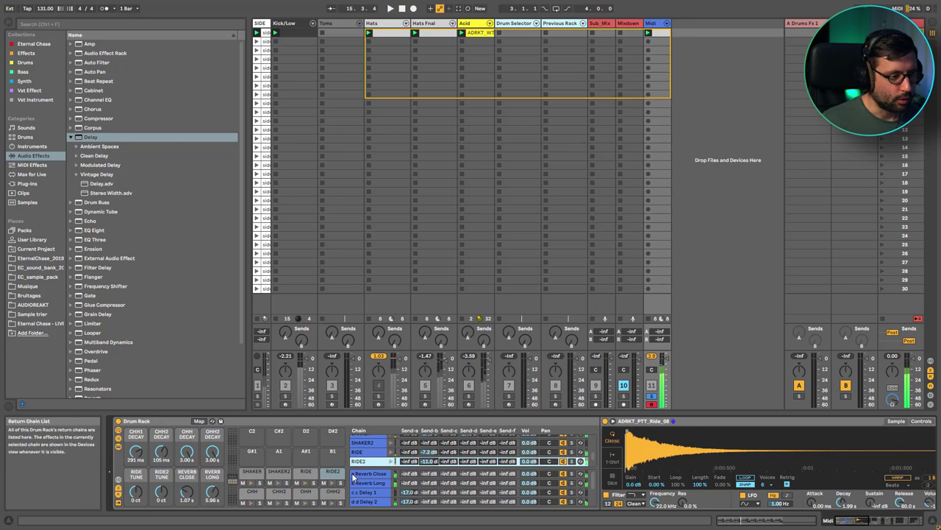
# Step: Open the Midi track's clip in an enlarged note editor to examine the drum pattern, and return to the track's devices
pyautogui.click(662, 34)
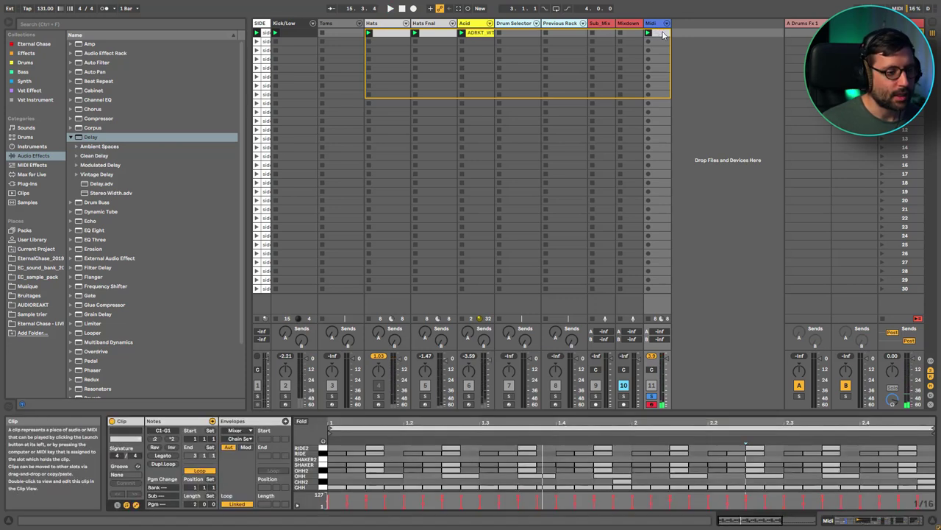
pyautogui.moveTo(429, 414); pyautogui.dragTo(429, 279)
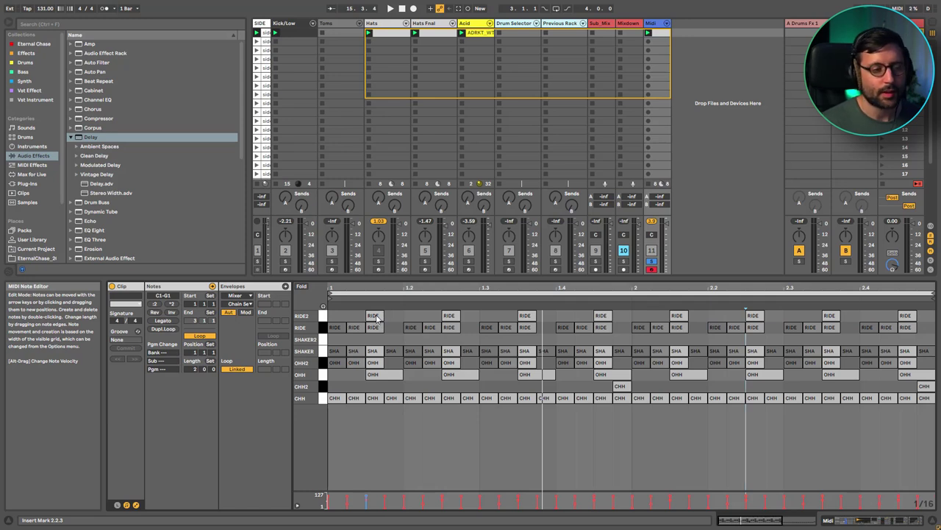
pyautogui.doubleClick(657, 22)
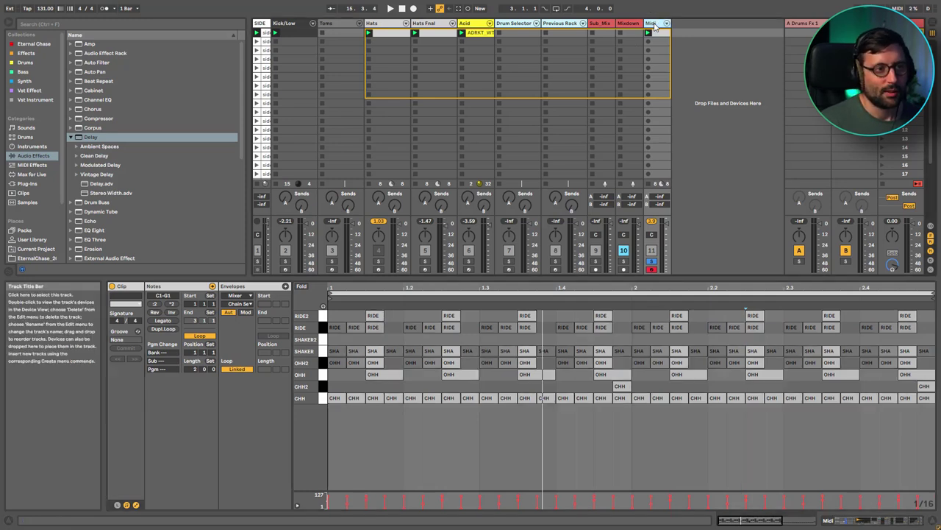
# Step: Play the set, solo the RIDE pad briefly, and solo and select the RIDE2 pad
pyautogui.press('space')
pyautogui.click(314, 482)
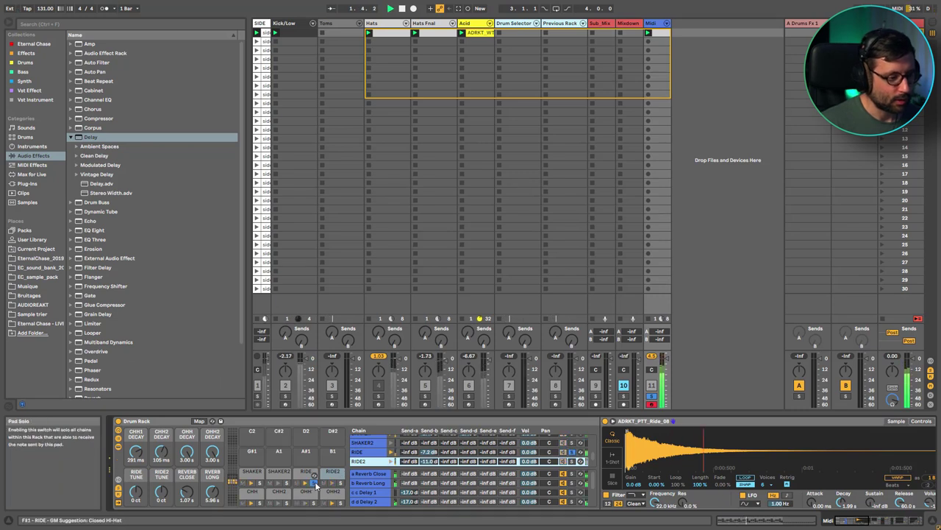
pyautogui.click(342, 483)
pyautogui.click(333, 474)
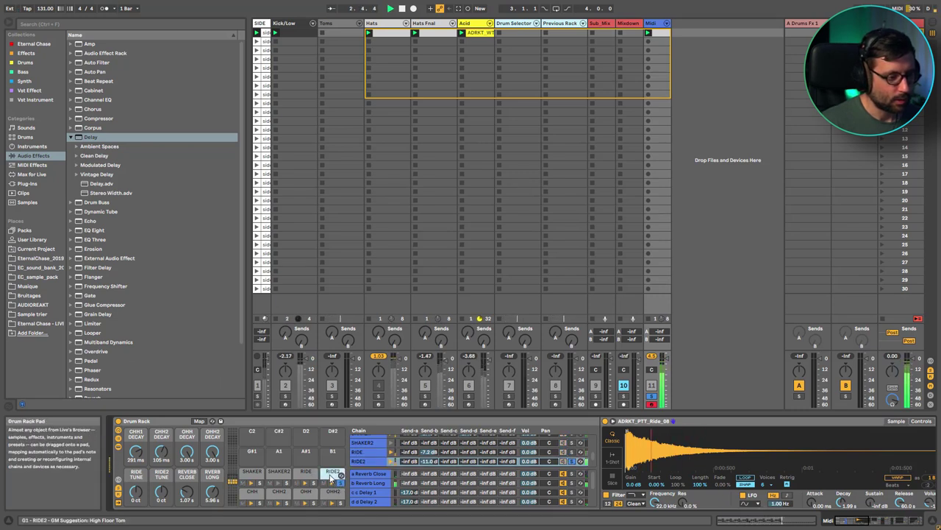
# Step: Try the RIDE2 chain's Send-e and set its Send-f to -12.2 dB, with the RIDE2 pad unsoloed
pyautogui.moveTo(490, 462); pyautogui.dragTo(490, 401)
pyautogui.moveTo(488, 461); pyautogui.dragTo(487, 493)
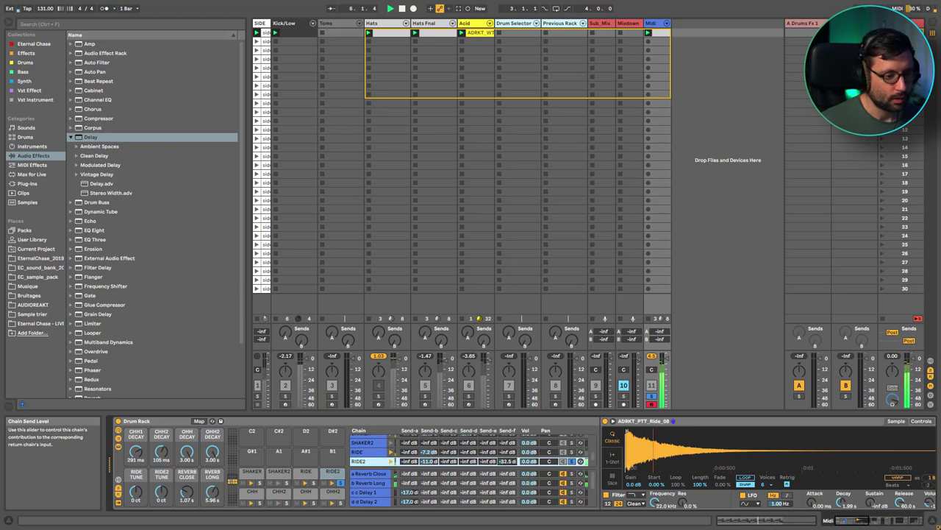
pyautogui.moveTo(508, 461); pyautogui.dragTo(508, 449)
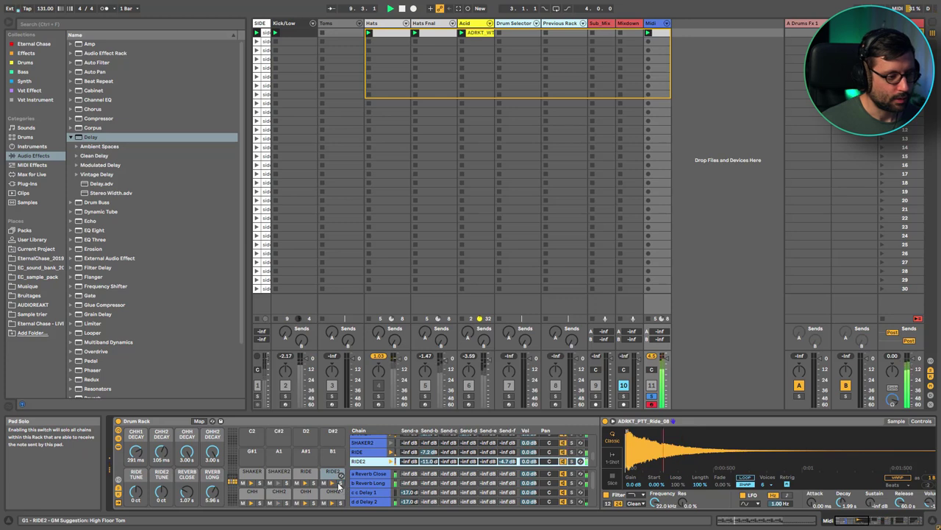
pyautogui.moveTo(508, 462); pyautogui.dragTo(508, 508)
pyautogui.moveTo(508, 462); pyautogui.dragTo(508, 432)
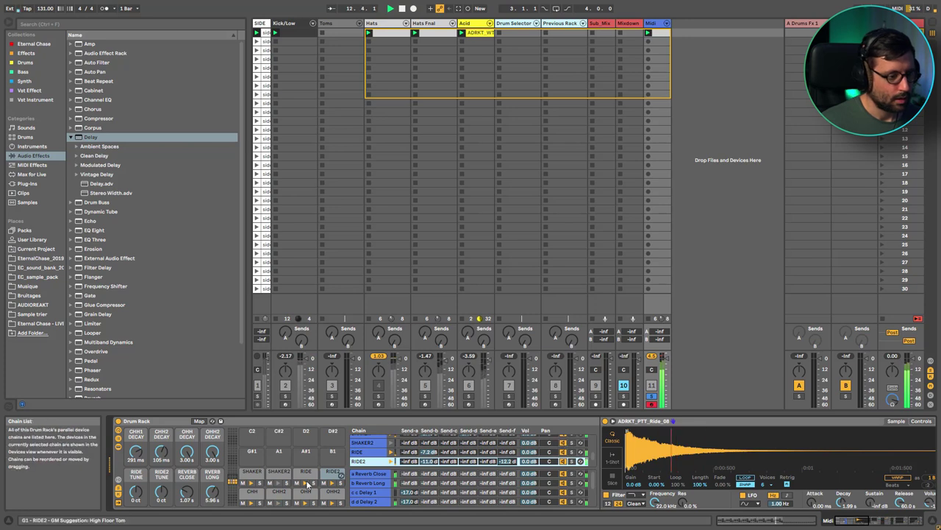
# Step: Hide the Drum Rack's pad devices, insert a Drum Buss between the rack and the EQ Eight, and start playback
pyautogui.scroll(5, 535, 455)
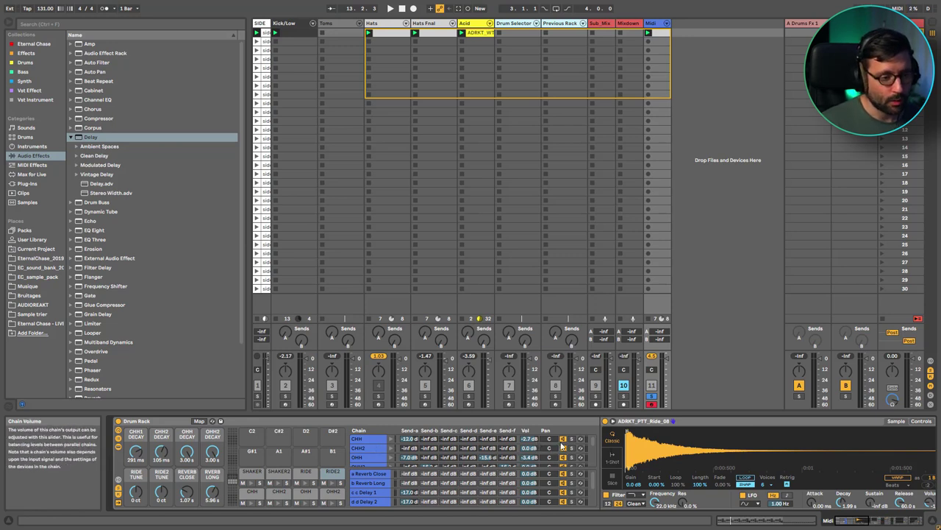
pyautogui.click(119, 447)
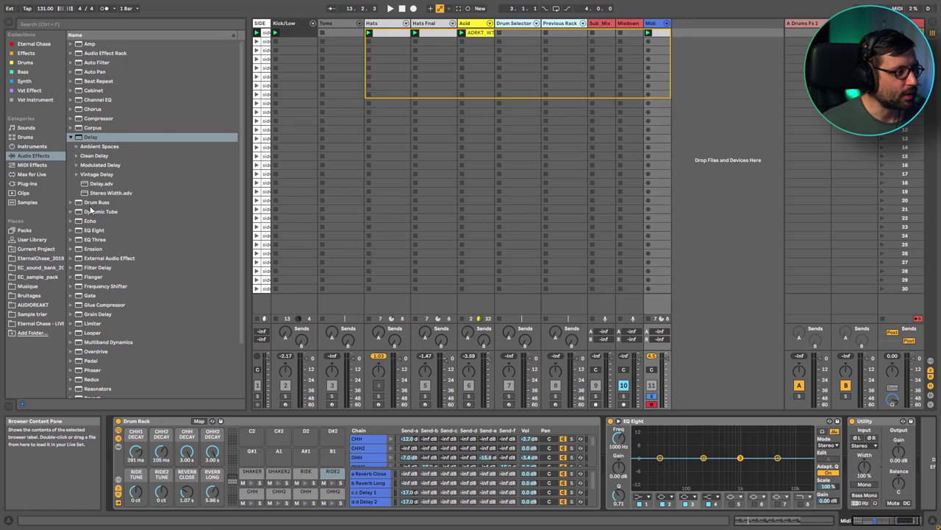
pyautogui.moveTo(94, 202); pyautogui.dragTo(719, 481)
pyautogui.moveTo(642, 485); pyautogui.dragTo(643, 486)
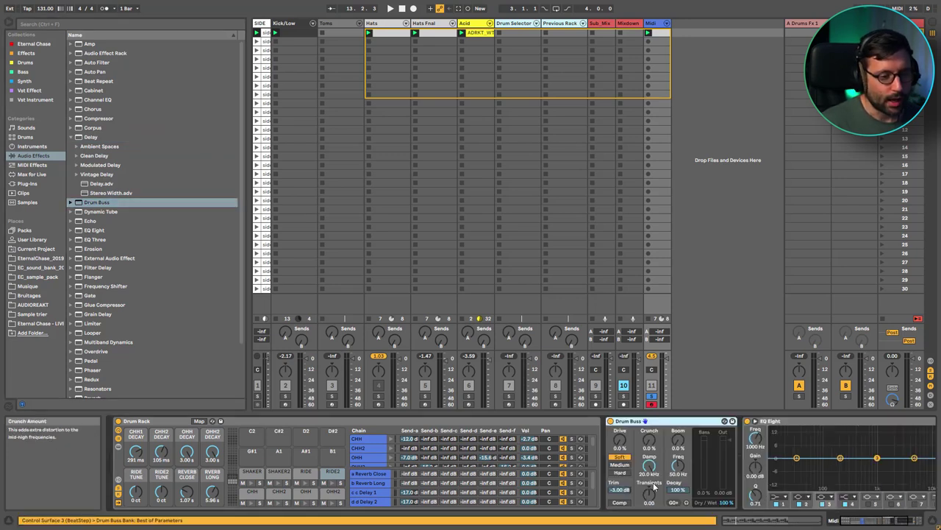
pyautogui.press('space')
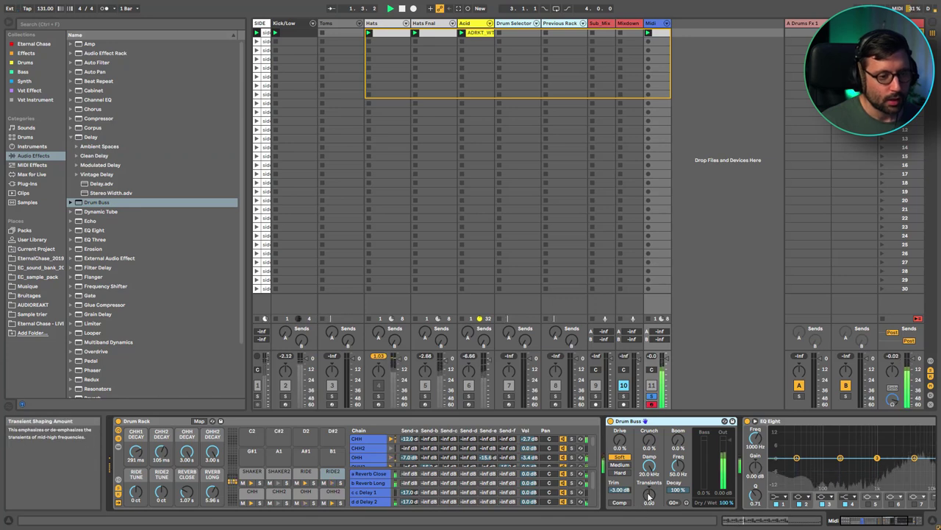
# Step: Enable the Drum Buss compressor and set its Trim to -17.8 dB
pyautogui.moveTo(619, 489); pyautogui.dragTo(619, 508)
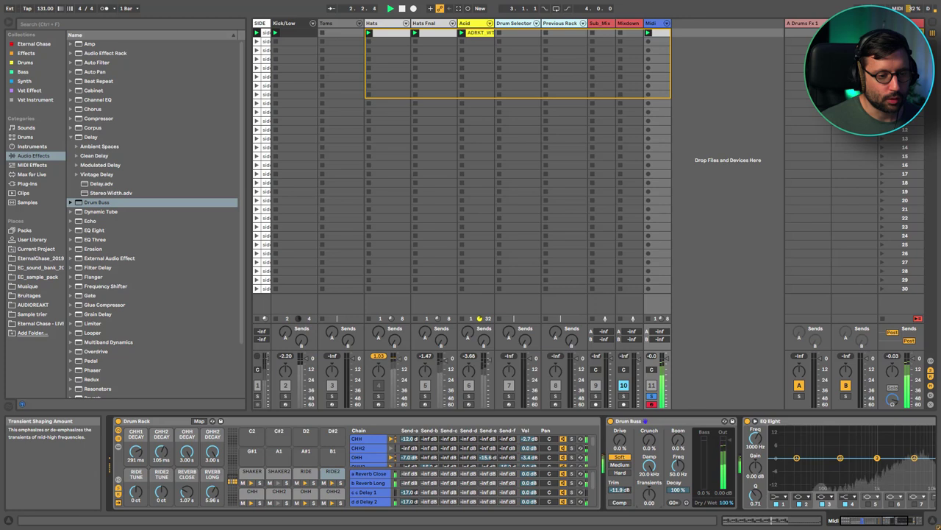
pyautogui.doubleClick(628, 491)
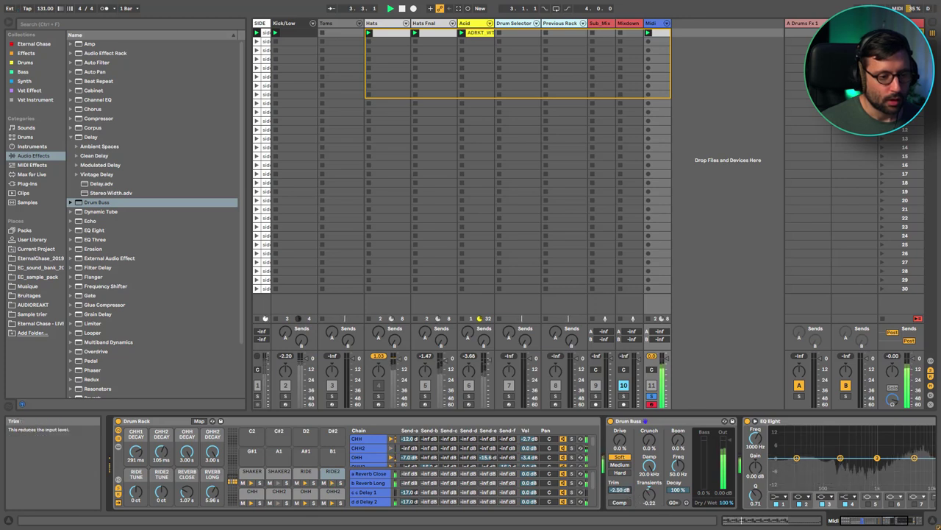
pyautogui.click(620, 503)
pyautogui.moveTo(619, 490); pyautogui.dragTo(619, 503)
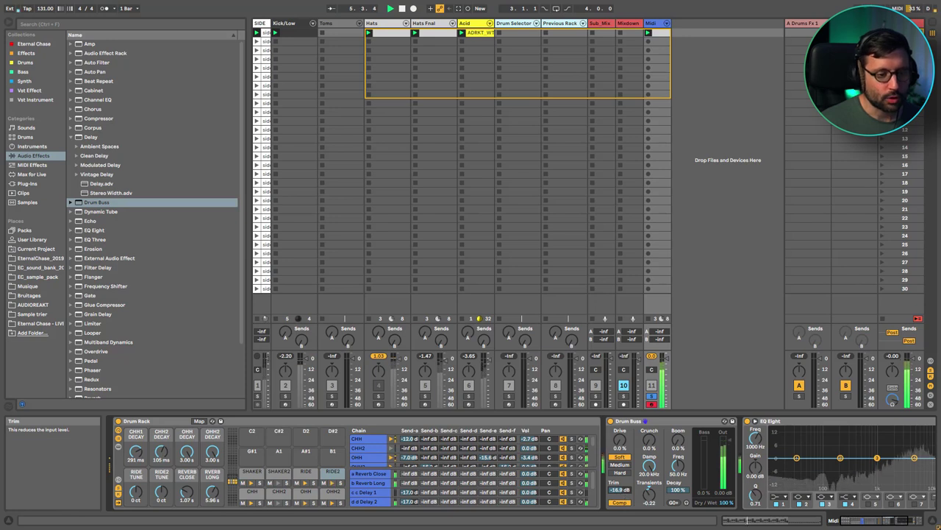
# Step: Set the Drum Buss Transients to -0.27 and try its Drive, leaving Drive at 0.0 %
pyautogui.moveTo(650, 492); pyautogui.dragTo(649, 515)
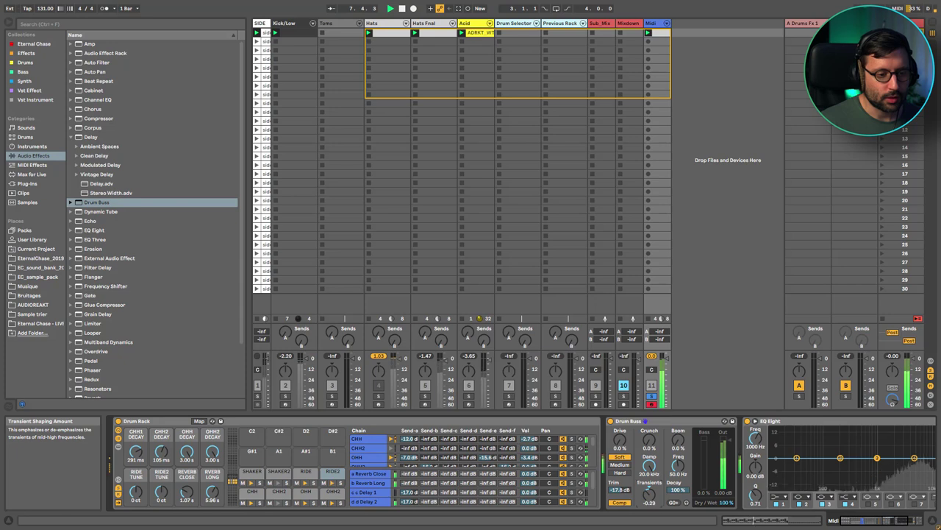
pyautogui.moveTo(649, 493); pyautogui.dragTo(650, 492)
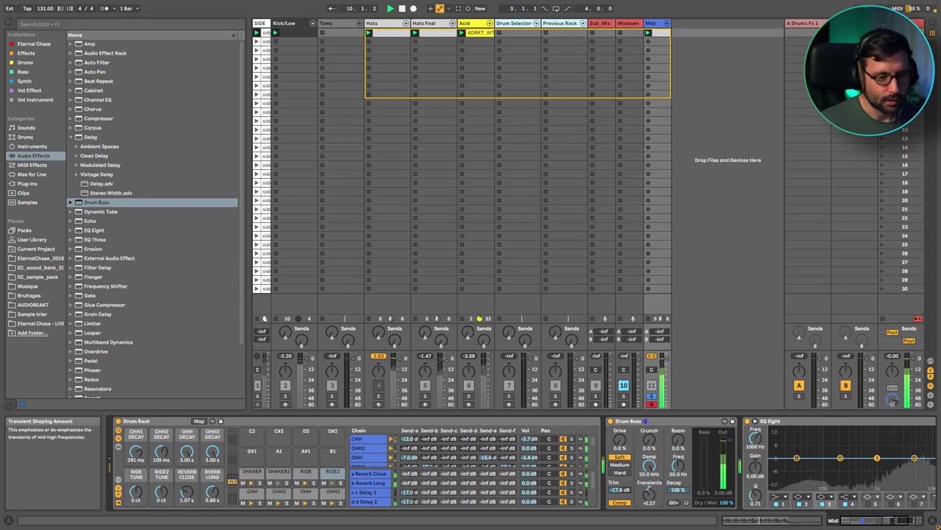
pyautogui.moveTo(620, 440); pyautogui.dragTo(647, 439)
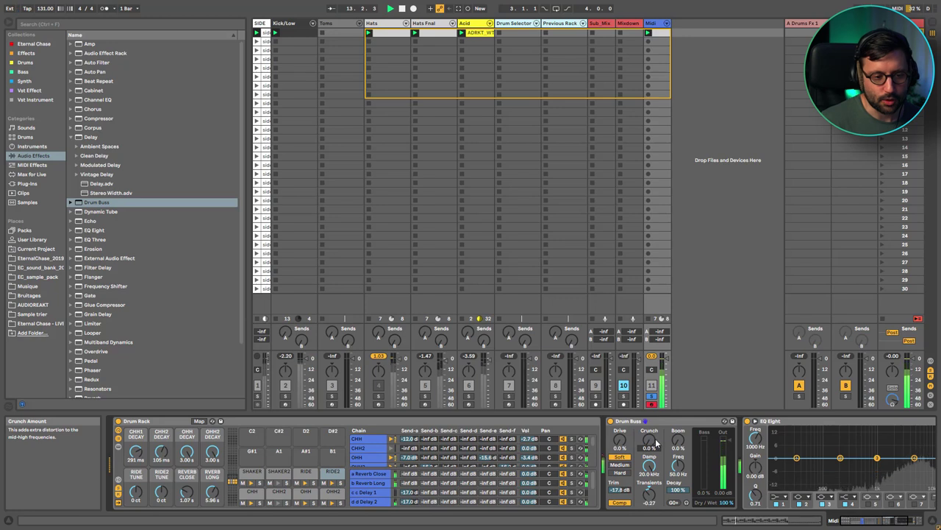
# Step: Bypass and re-enable the Drum Buss to compare the sound, and briefly solo the Hats Fnal track
pyautogui.click(610, 421)
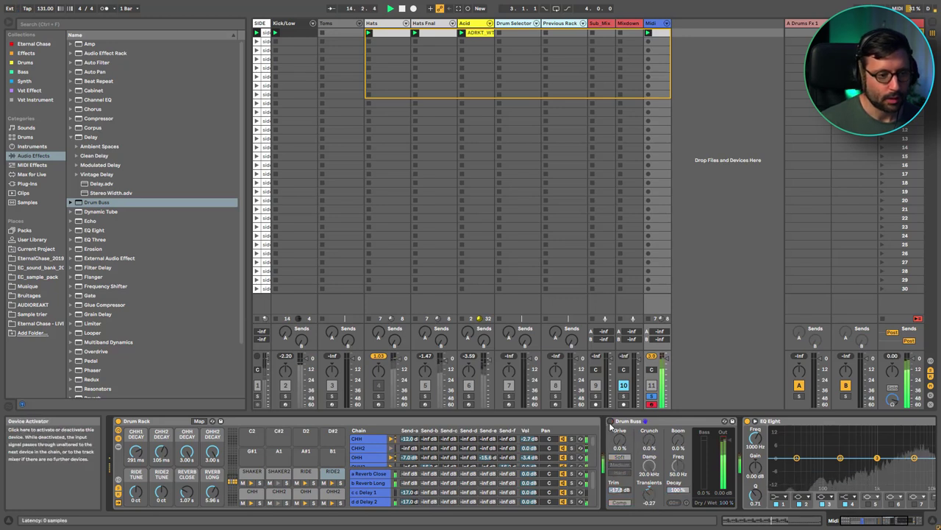
pyautogui.click(610, 422)
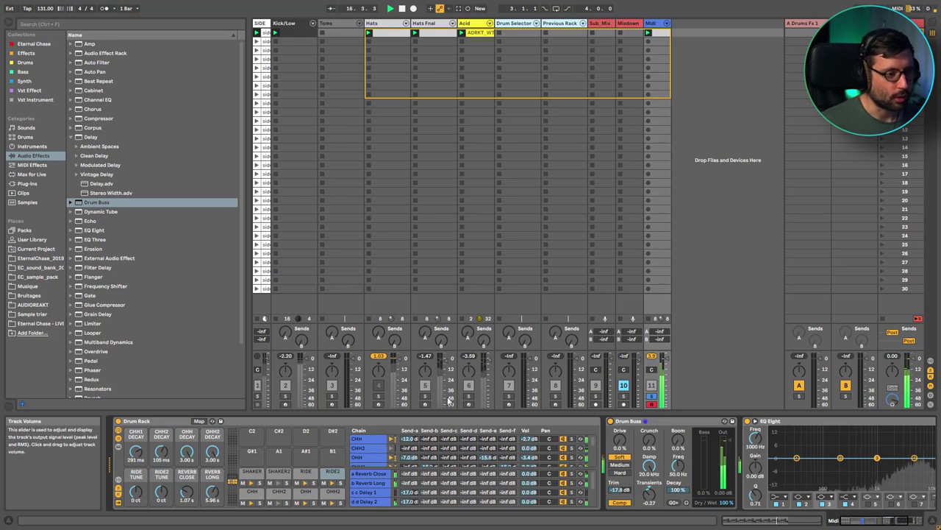
pyautogui.click(425, 396)
pyautogui.click(424, 397)
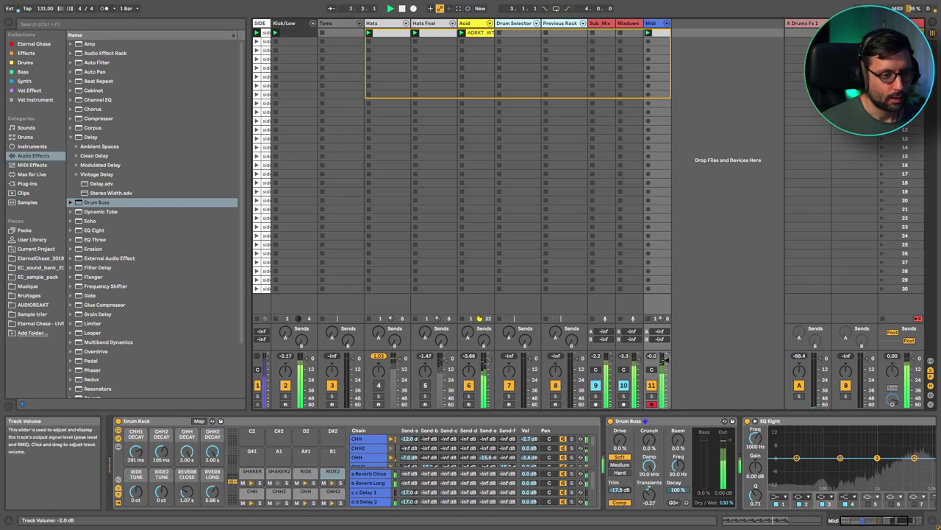
# Step: Compare the Midi and Hats tracks during playback using their solo and activator states, and stop playback
pyautogui.click(655, 398)
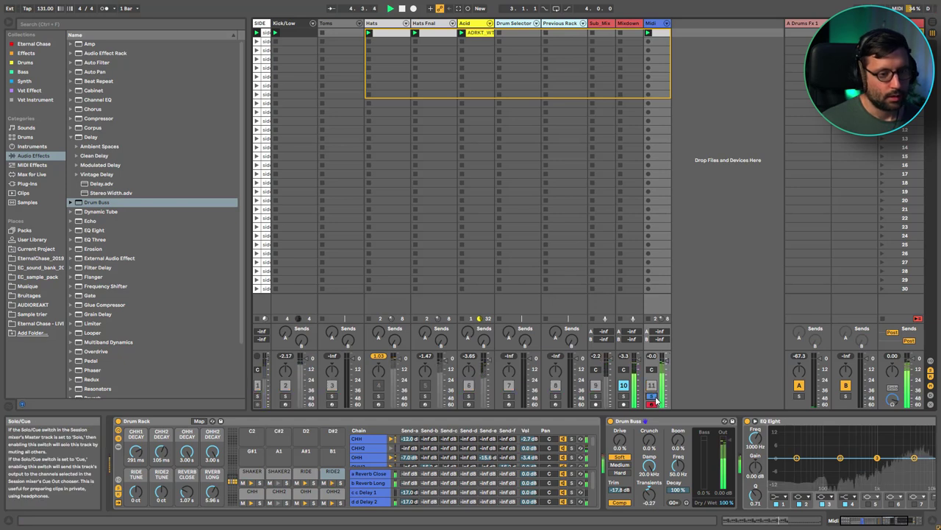
pyautogui.click(655, 398)
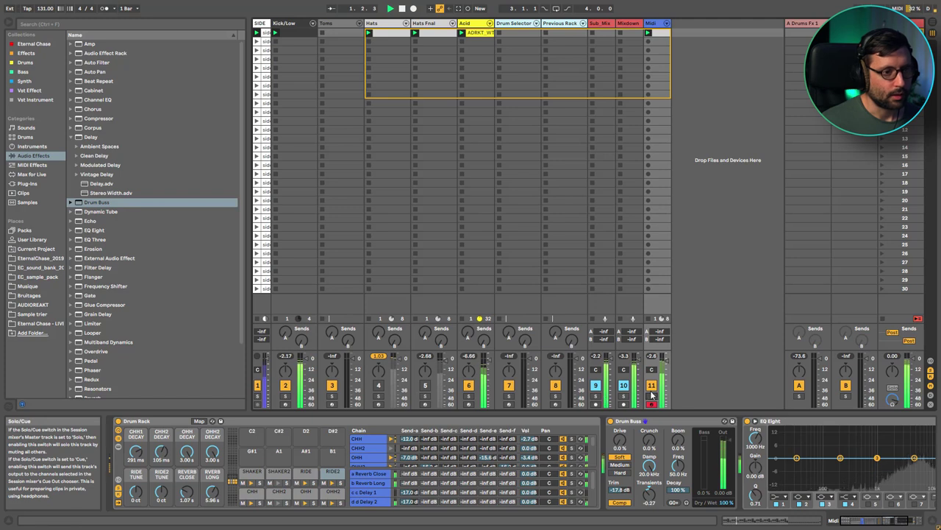
pyautogui.click(652, 385)
pyautogui.click(379, 385)
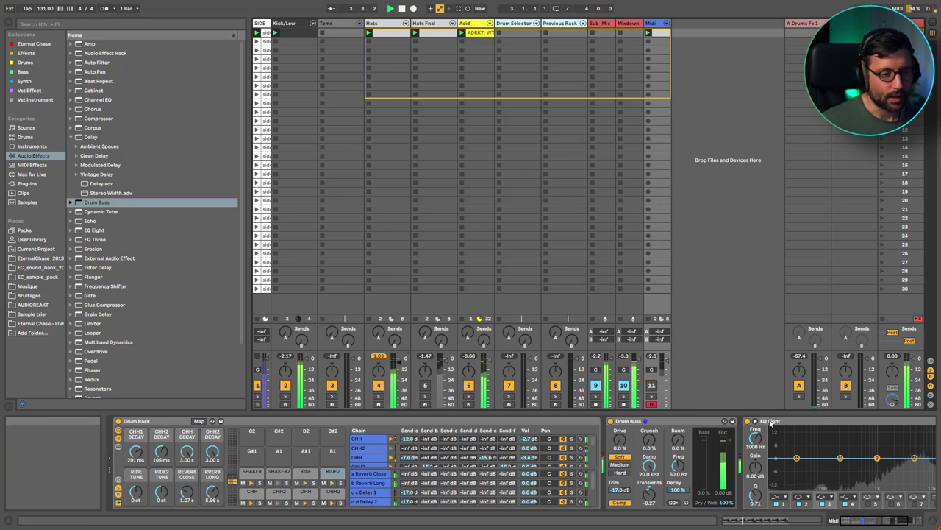
pyautogui.keyDown('super'); pyautogui.click(652, 395); pyautogui.keyUp('super')
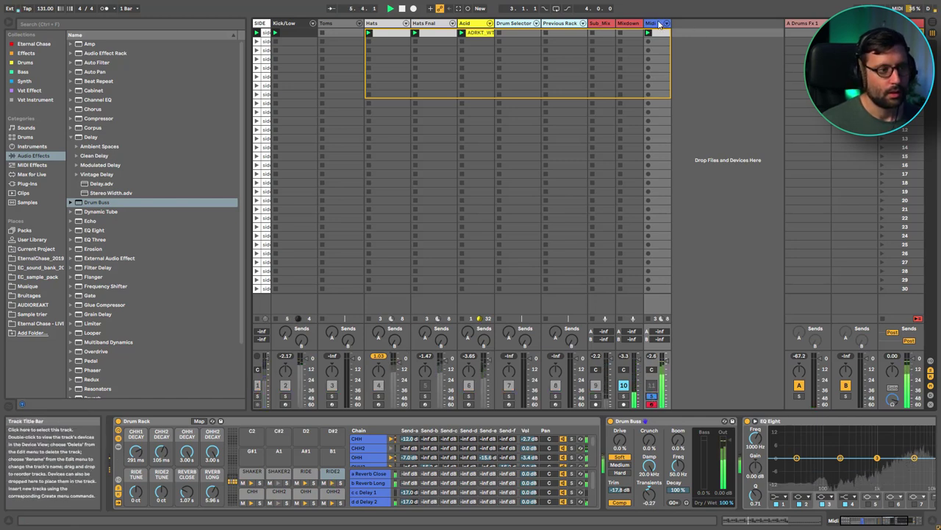
pyautogui.press('space')
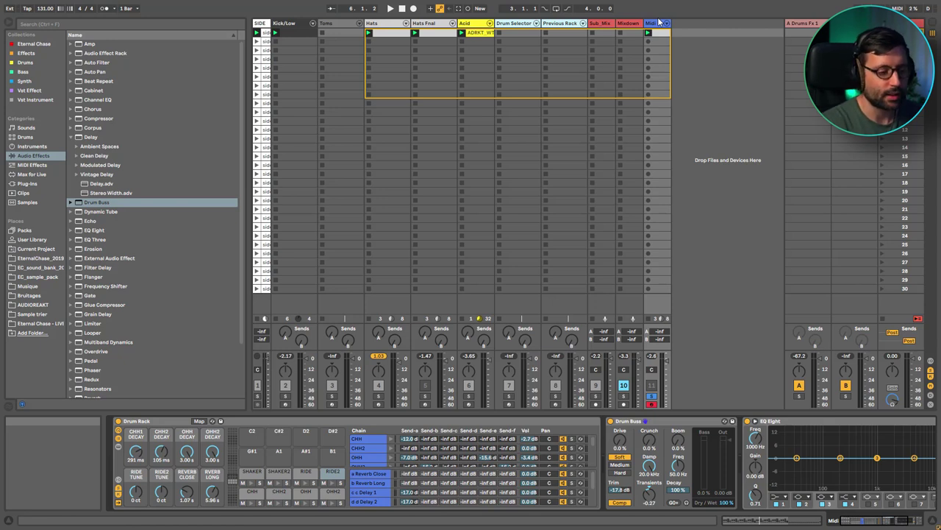
# Step: Examine the Midi clip's notes, the Kick/Low track's device chain and the AUDIOREAKT sample folder
pyautogui.click(662, 34)
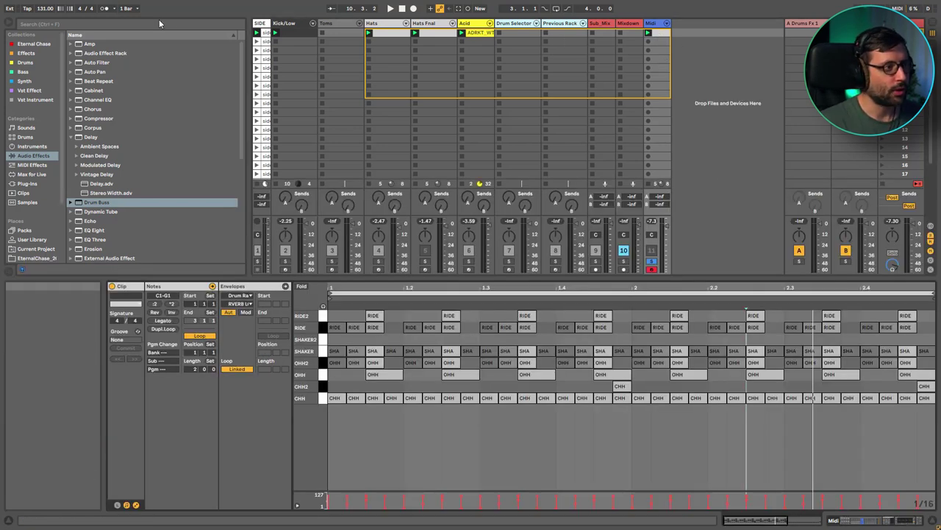
pyautogui.click(296, 24)
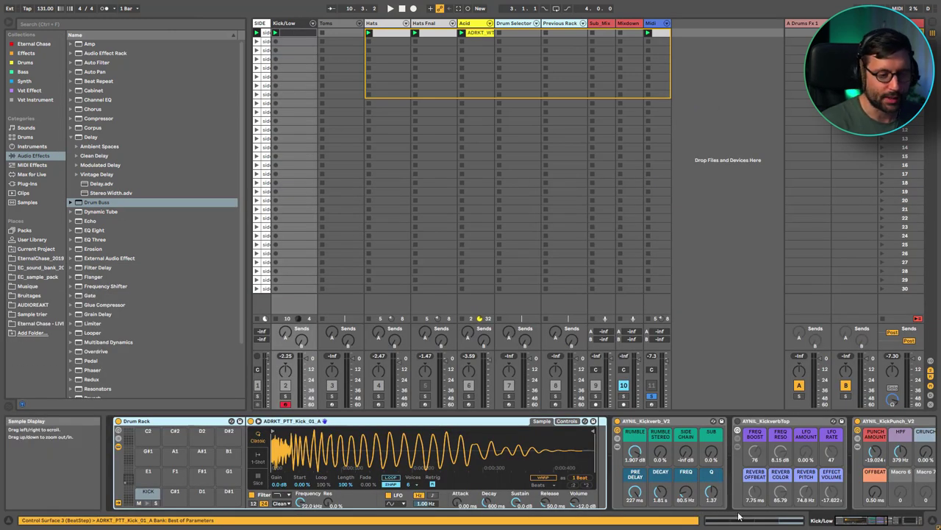
pyautogui.click(870, 522)
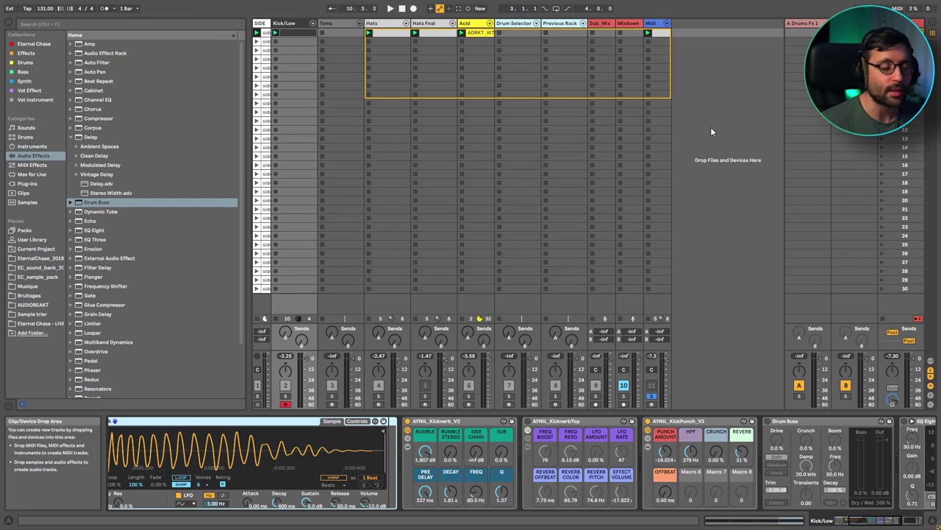
pyautogui.click(41, 304)
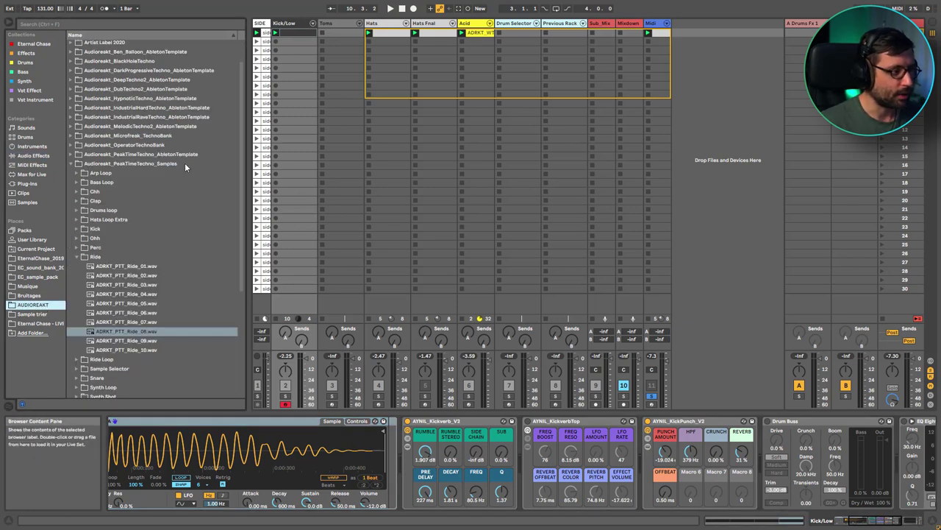
pyautogui.moveTo(882, 521); pyautogui.dragTo(893, 521)
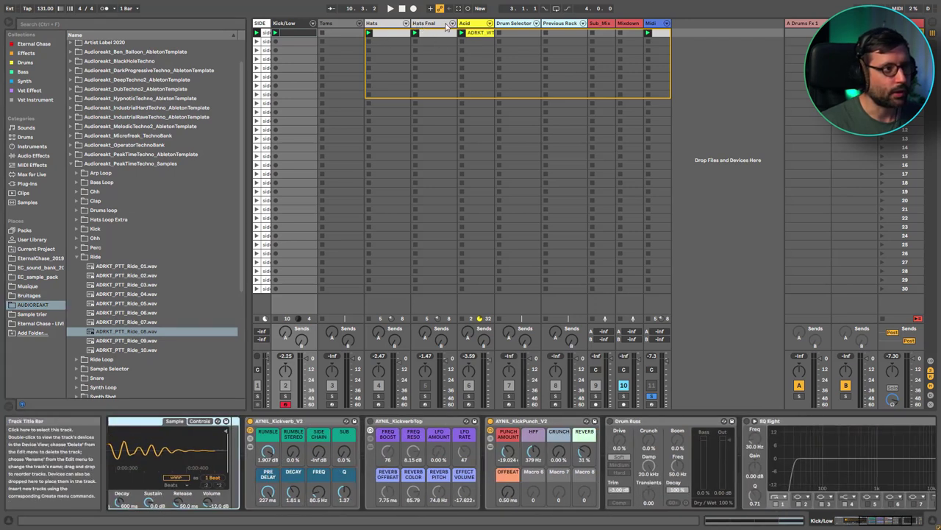
# Step: Audition the Acid track soloed and in the full mix, set its FILTER macro to 128 Hz, and stop playback
pyautogui.click(468, 24)
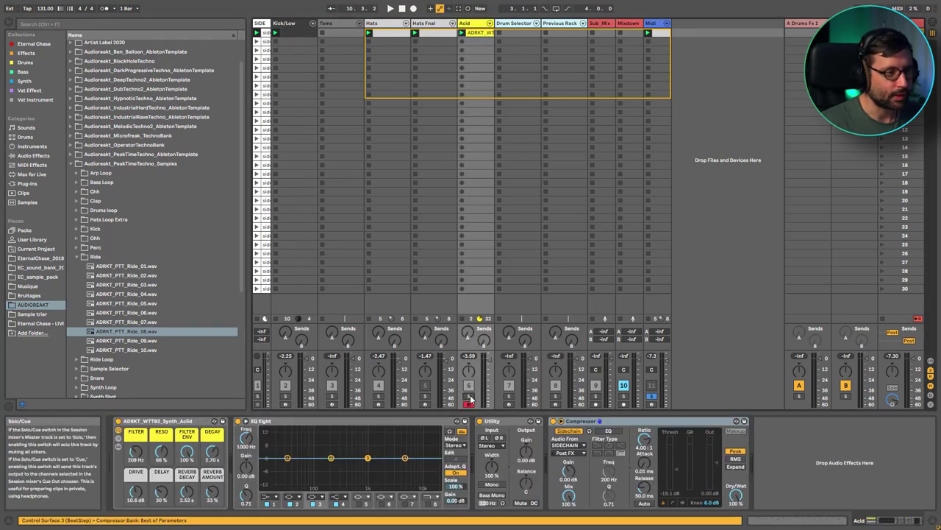
pyautogui.press('space')
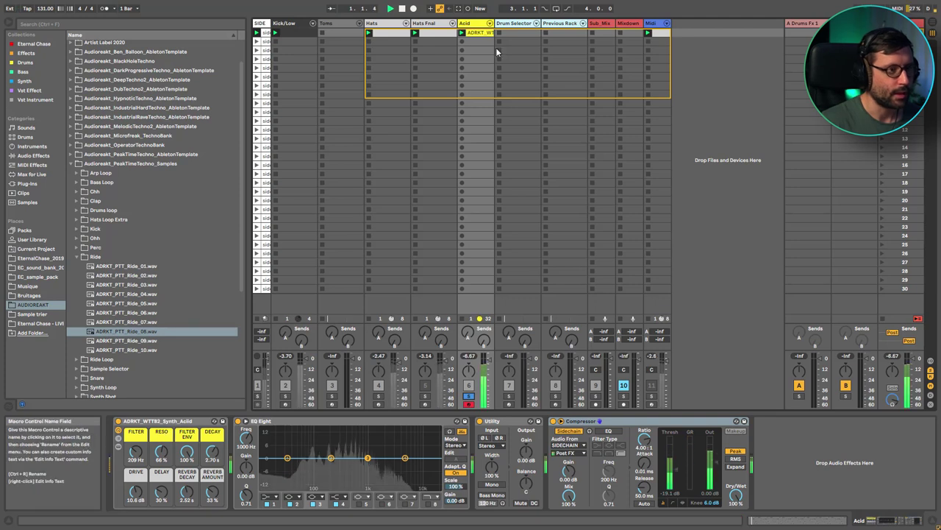
pyautogui.click(489, 23)
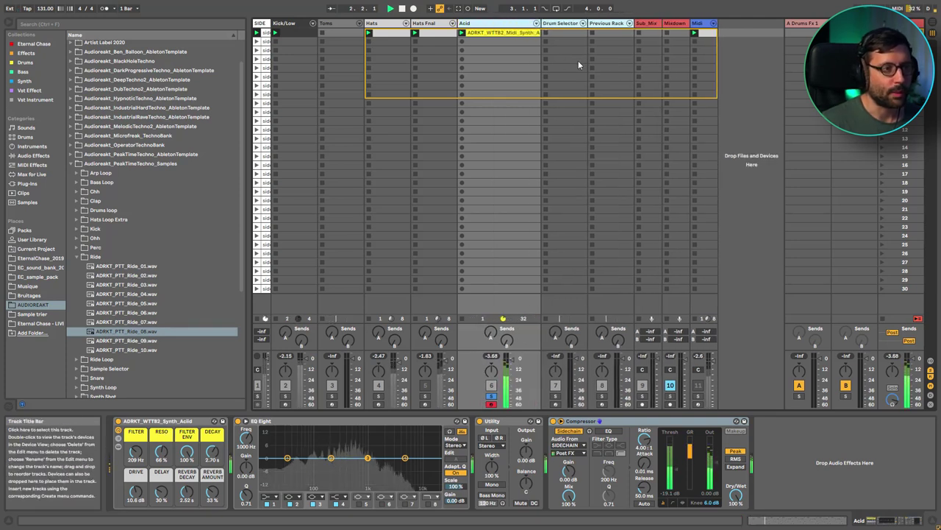
pyautogui.moveTo(135, 451)
pyautogui.mouseDown()
pyautogui.moveTo(136, 439)
pyautogui.moveTo(135, 455)
pyautogui.mouseUp()
pyautogui.click(491, 395)
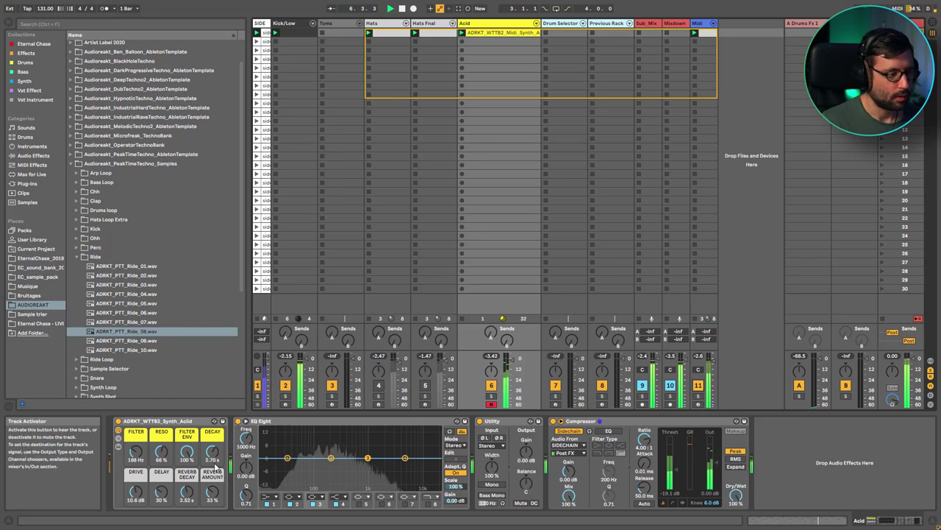
pyautogui.moveTo(137, 452)
pyautogui.mouseDown()
pyautogui.moveTo(137, 430)
pyautogui.moveTo(137, 459)
pyautogui.mouseUp()
pyautogui.press('space')
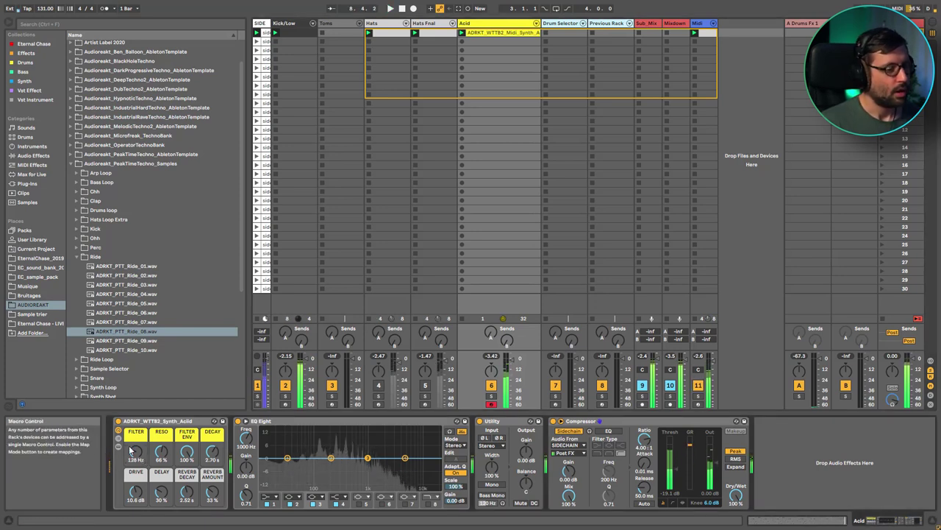